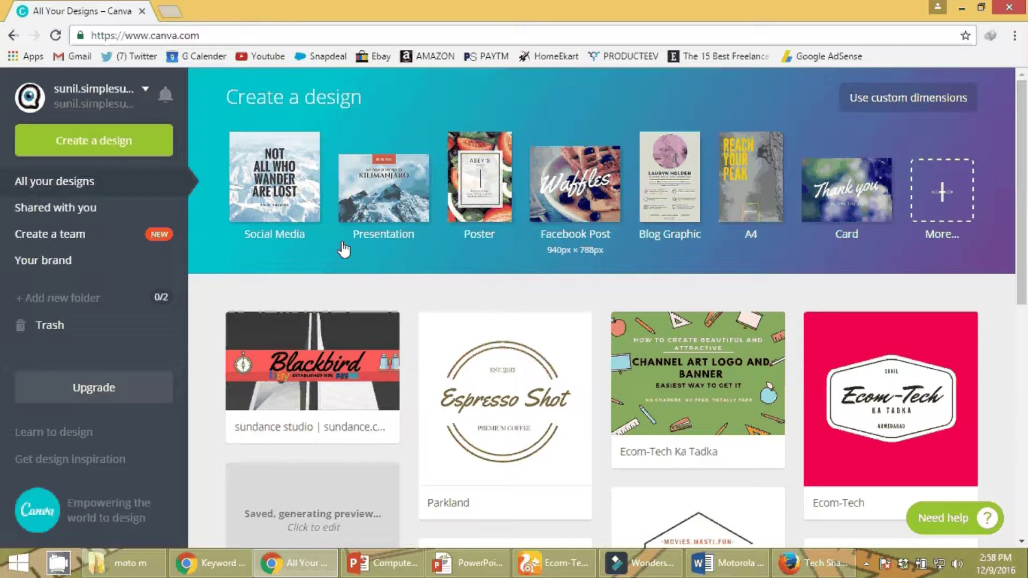
- Find the Logo type among all the available design types by searching for "logo", and start a new logo design
{"action": "left_click", "coordinate": [259, 34]}
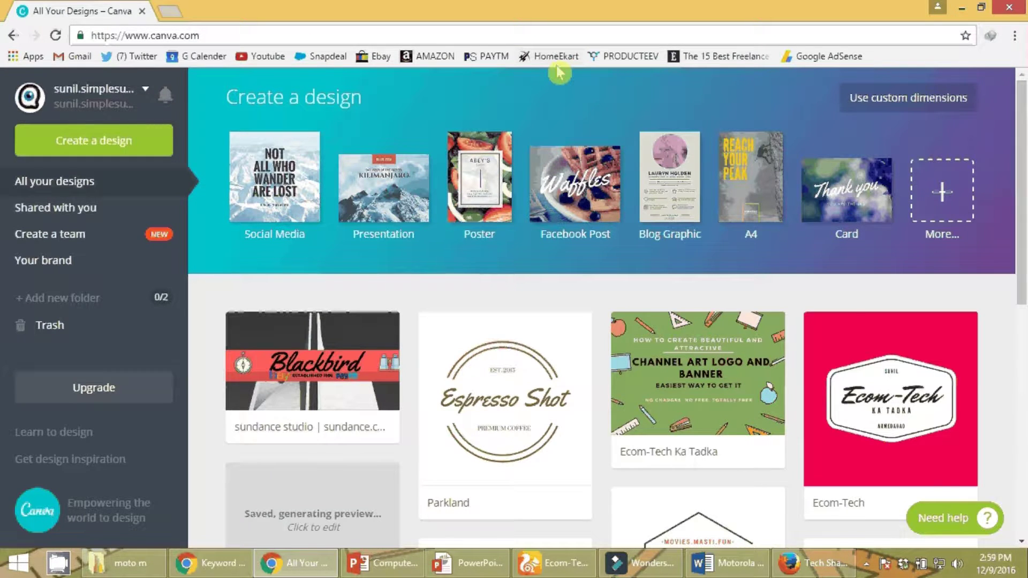
{"action": "left_click", "coordinate": [943, 199]}
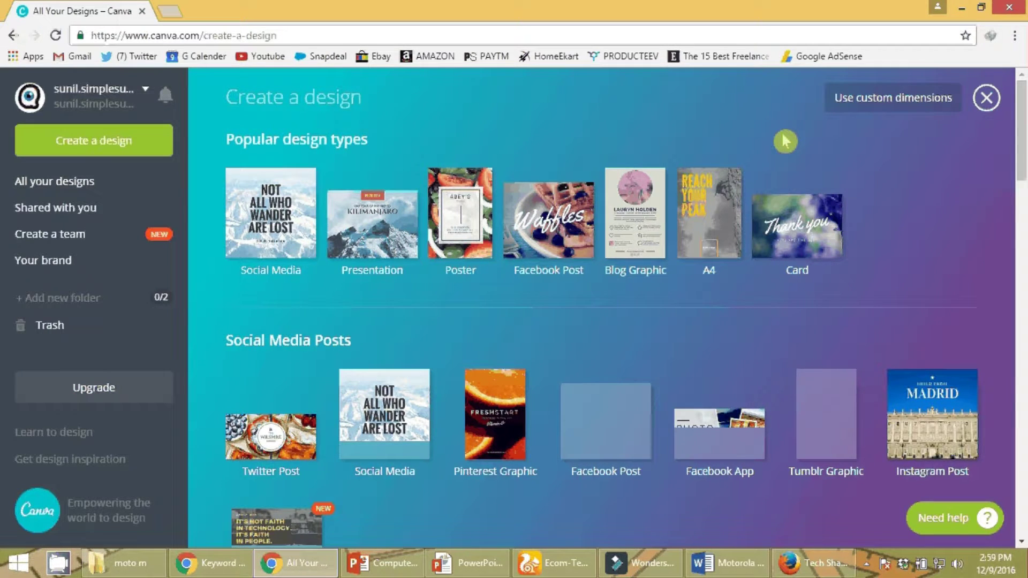
{"action": "key", "text": "ctrl+f"}
{"action": "type", "text": "logo"}
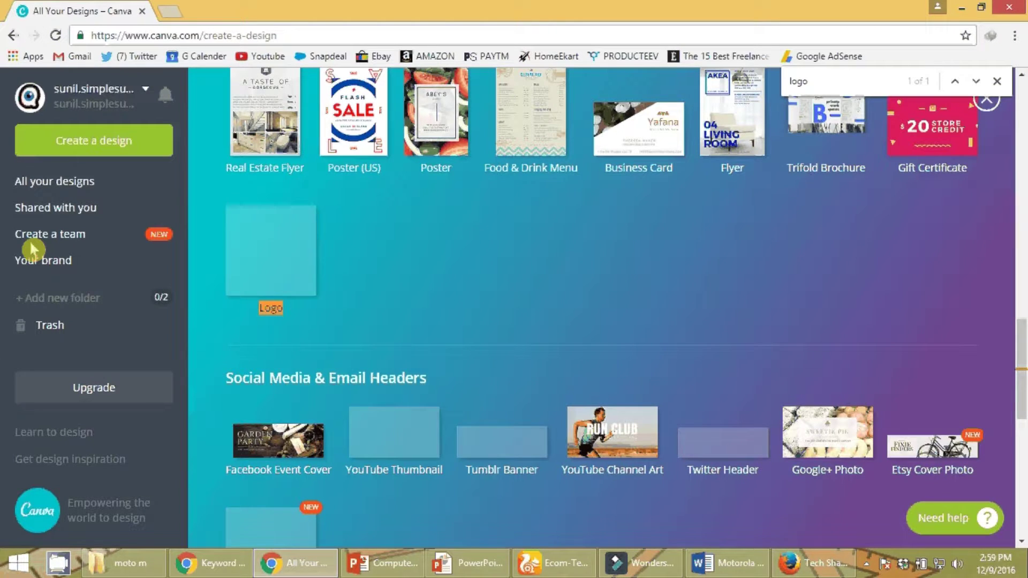
{"action": "left_click", "coordinate": [288, 258]}
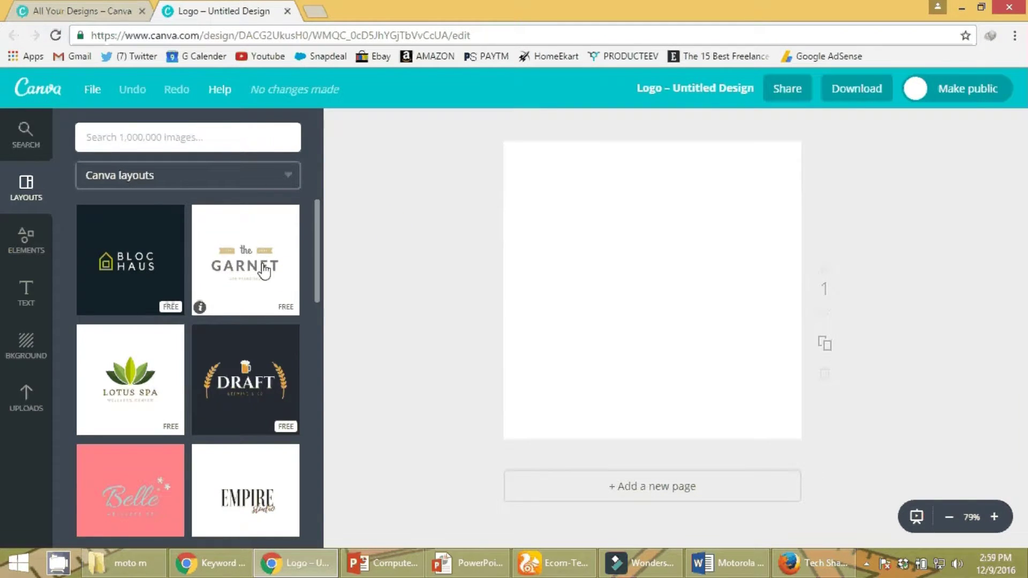
- Look through the ready-made Canva logo layouts for styles that could suit the design, and return to the start of the list
{"action": "scroll", "coordinate": [248, 380], "scroll_direction": "down", "scroll_amount": 1}
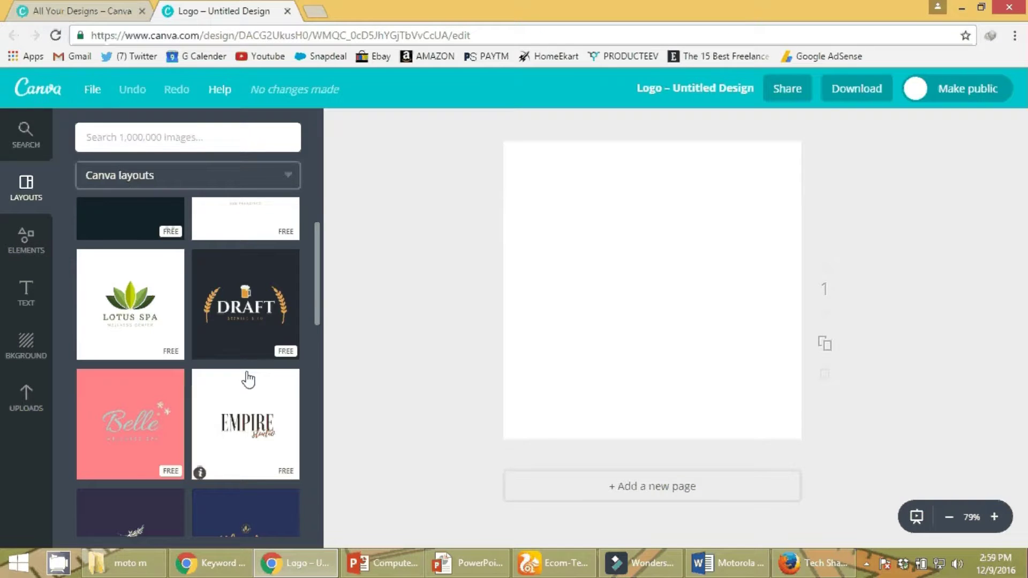
{"action": "scroll", "coordinate": [248, 381], "scroll_direction": "down", "scroll_amount": 3}
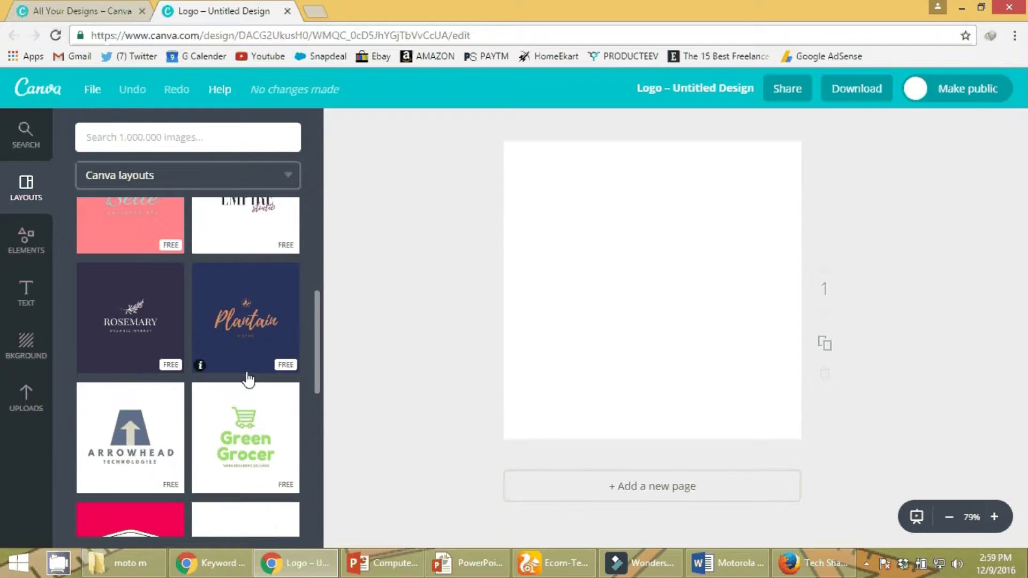
{"action": "scroll", "coordinate": [248, 381], "scroll_direction": "down", "scroll_amount": 3}
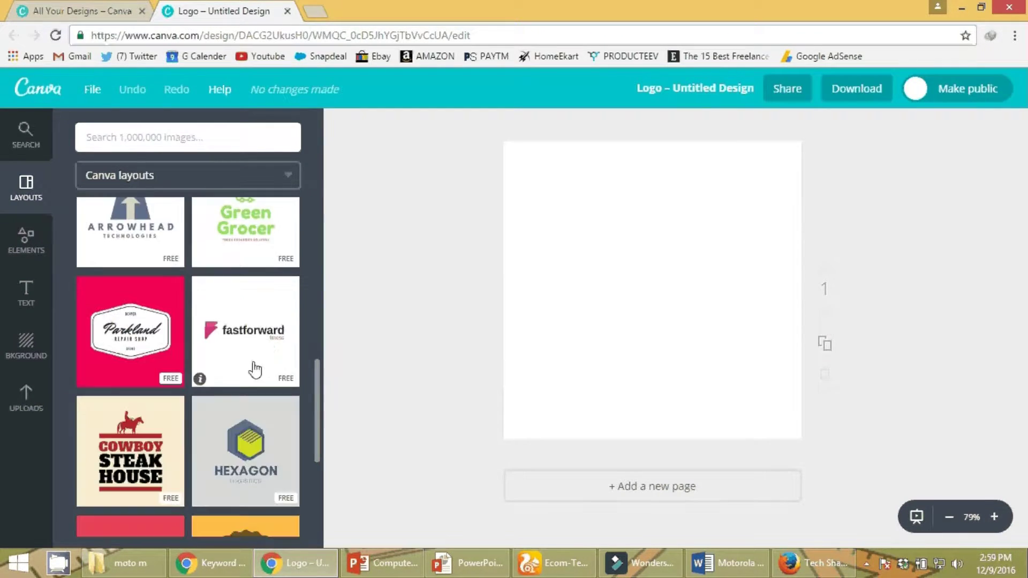
{"action": "scroll", "coordinate": [255, 370], "scroll_direction": "down", "scroll_amount": 2}
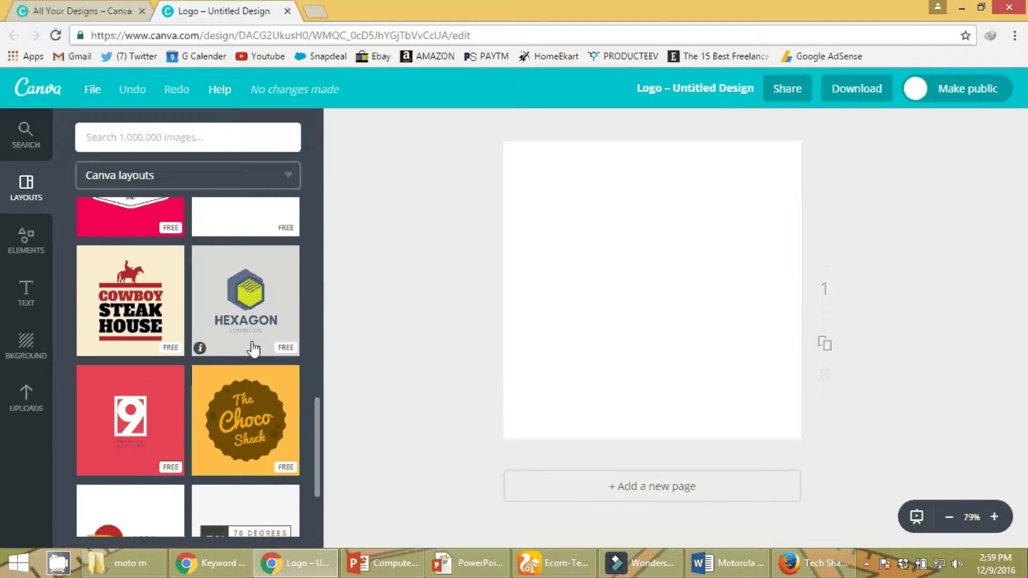
{"action": "scroll", "coordinate": [254, 349], "scroll_direction": "down", "scroll_amount": 1}
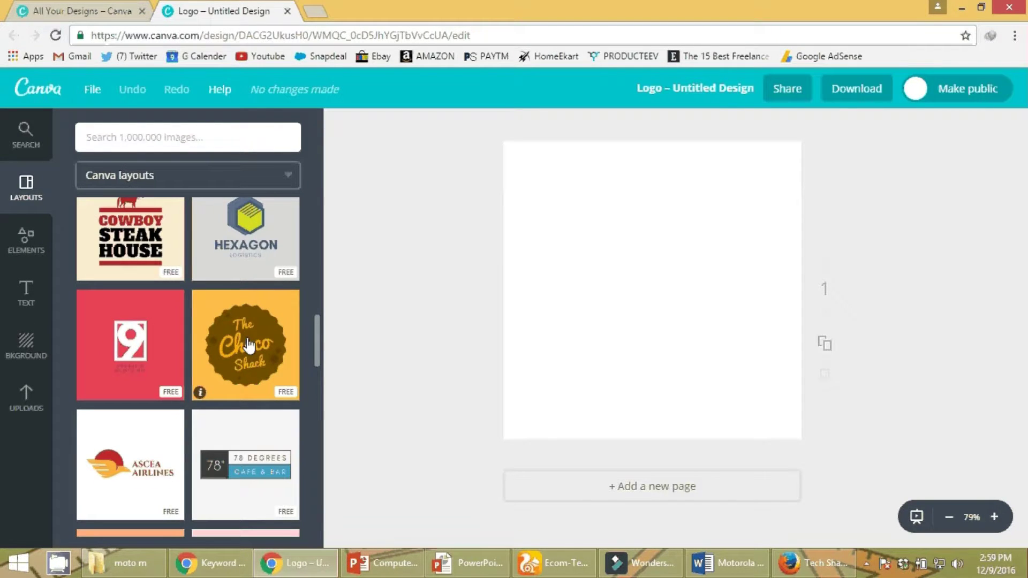
{"action": "scroll", "coordinate": [249, 346], "scroll_direction": "down", "scroll_amount": 1}
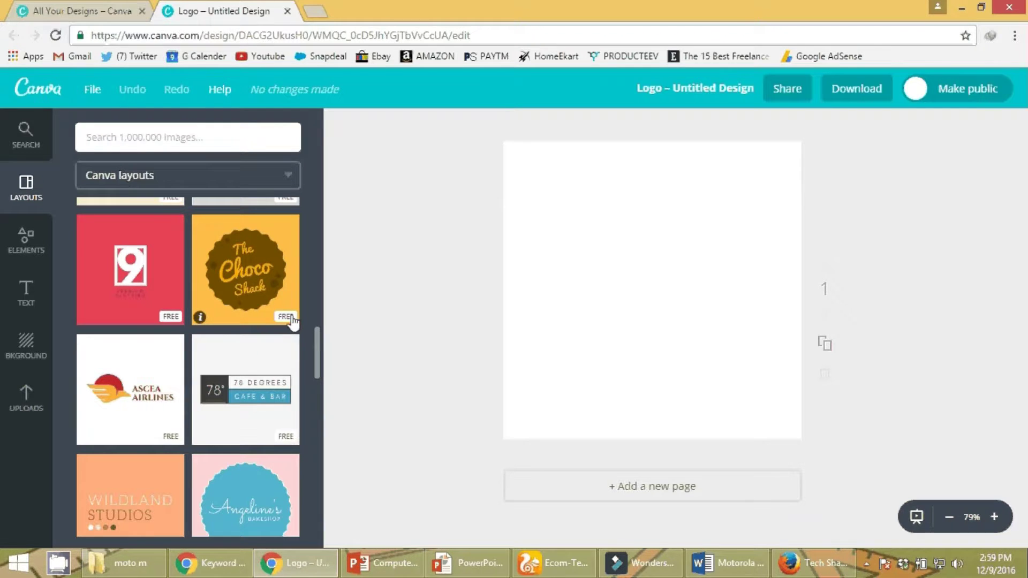
{"action": "scroll", "coordinate": [292, 324], "scroll_direction": "down", "scroll_amount": 4}
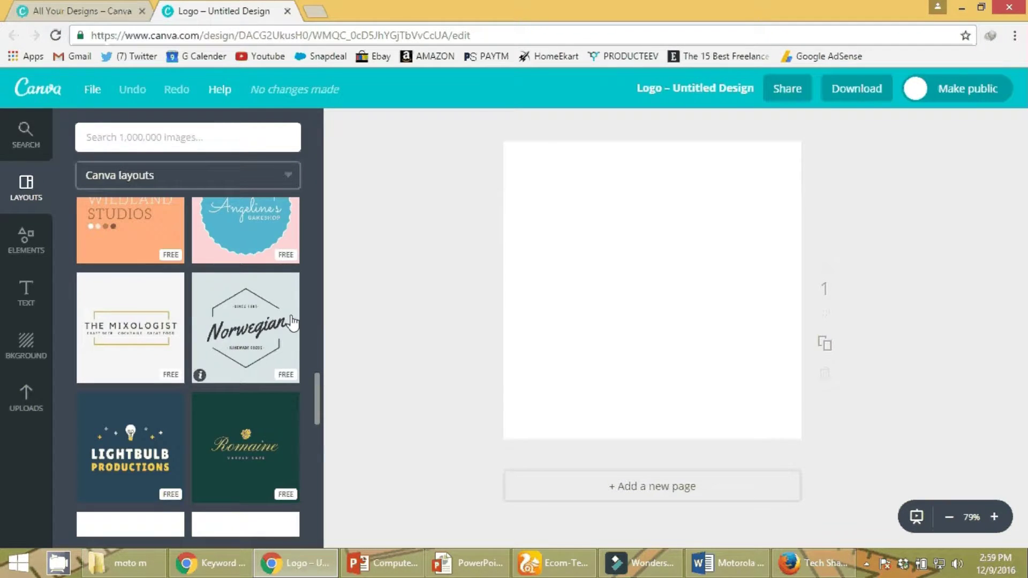
{"action": "scroll", "coordinate": [292, 324], "scroll_direction": "down", "scroll_amount": 2}
{"action": "scroll", "coordinate": [292, 323], "scroll_direction": "down", "scroll_amount": 3}
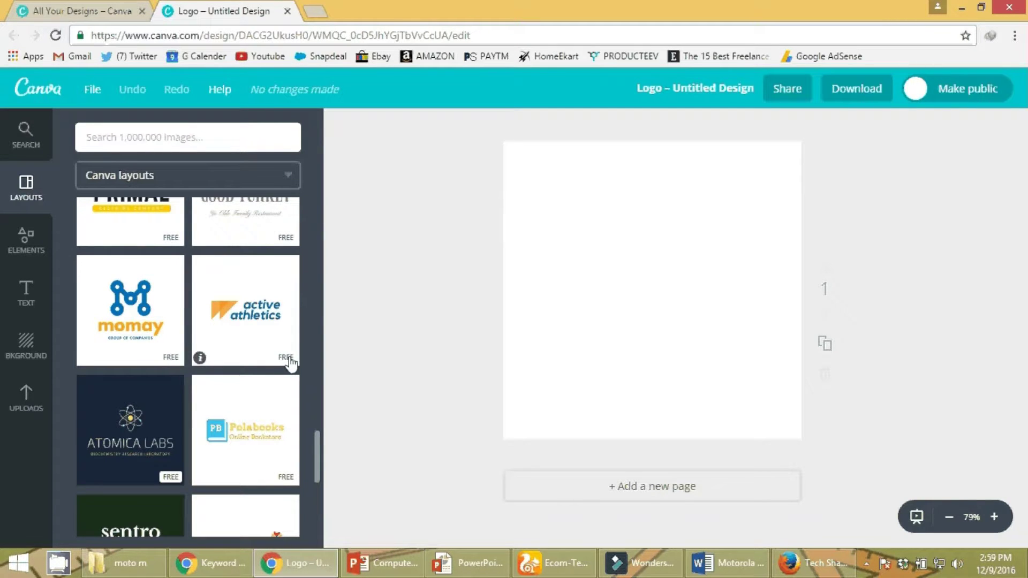
{"action": "scroll", "coordinate": [291, 363], "scroll_direction": "down", "scroll_amount": 5}
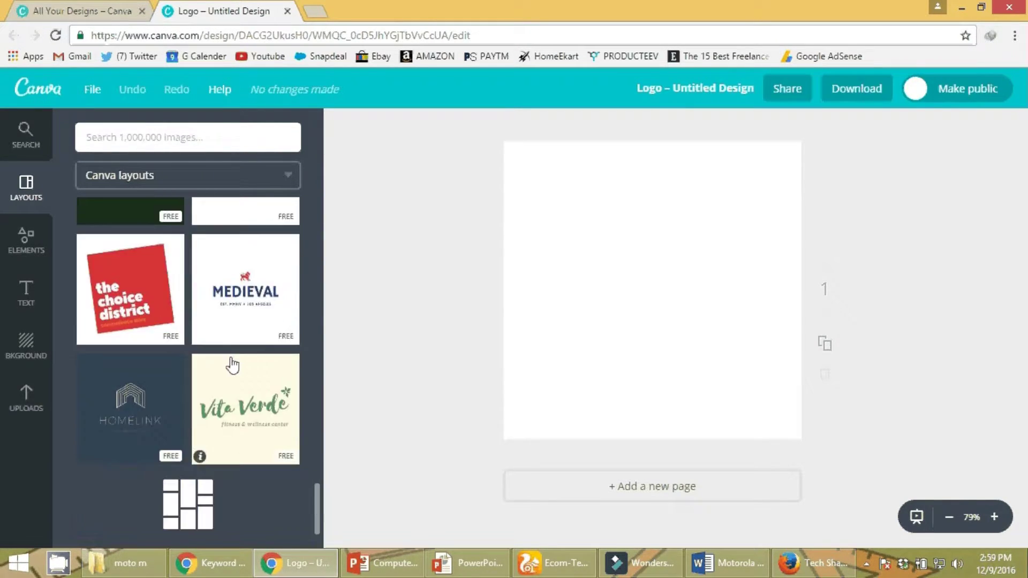
{"action": "scroll", "coordinate": [246, 352], "scroll_direction": "down", "scroll_amount": 4}
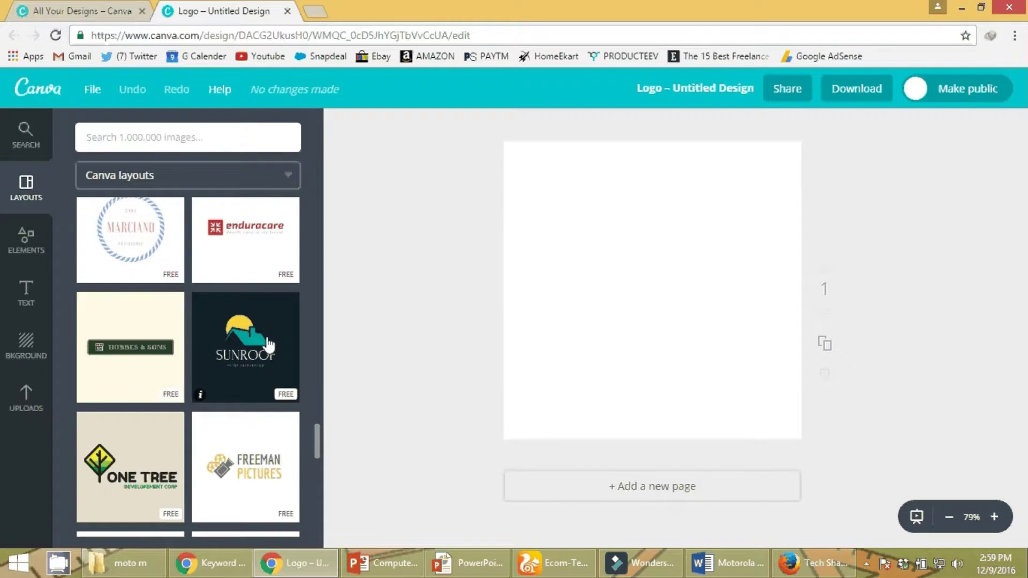
{"action": "scroll", "coordinate": [267, 348], "scroll_direction": "down", "scroll_amount": 5}
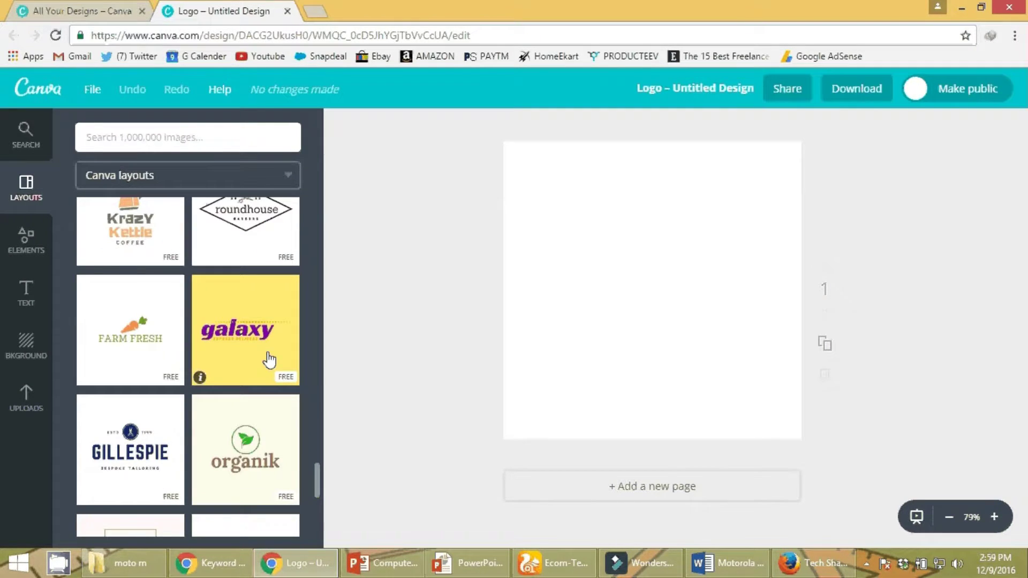
{"action": "scroll", "coordinate": [269, 360], "scroll_direction": "down", "scroll_amount": 3}
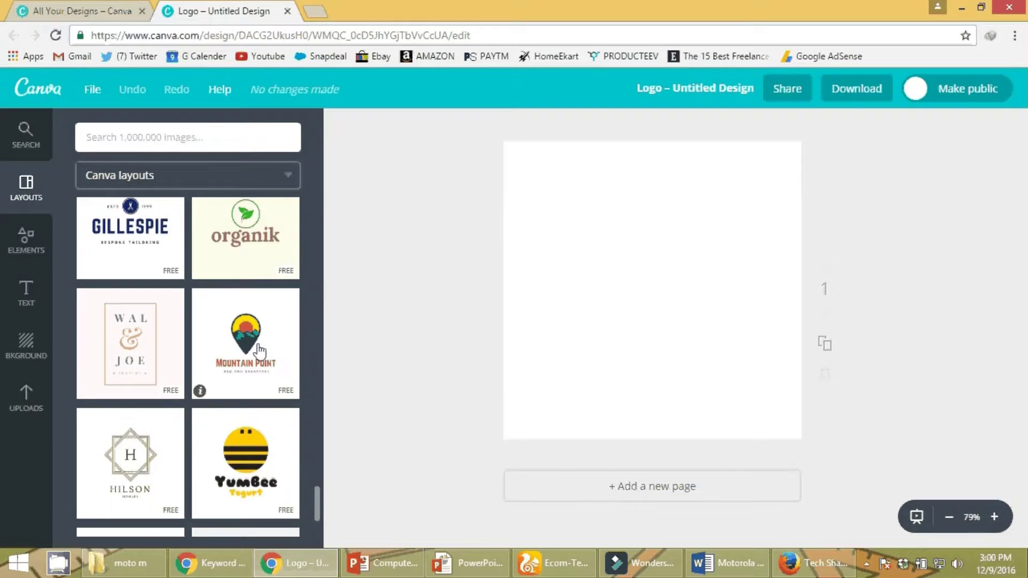
{"action": "scroll", "coordinate": [256, 349], "scroll_direction": "down", "scroll_amount": 1}
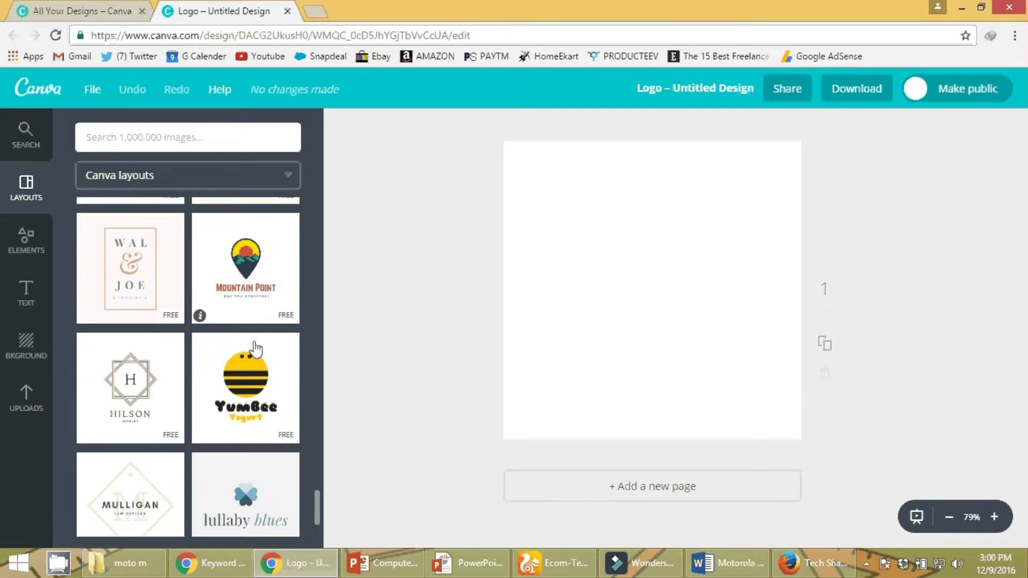
{"action": "scroll", "coordinate": [256, 350], "scroll_direction": "down", "scroll_amount": 1}
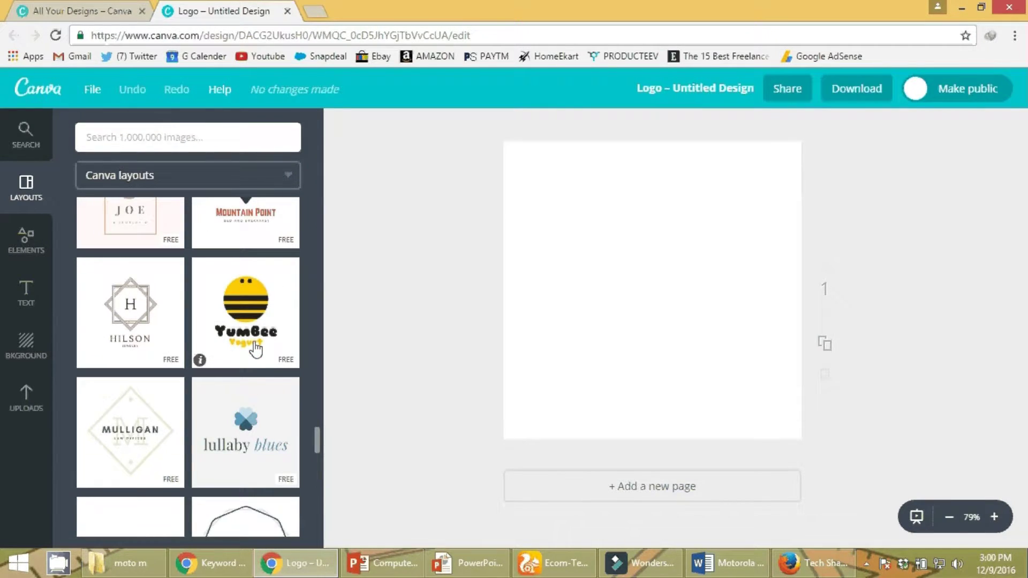
{"action": "scroll", "coordinate": [256, 349], "scroll_direction": "down", "scroll_amount": 5}
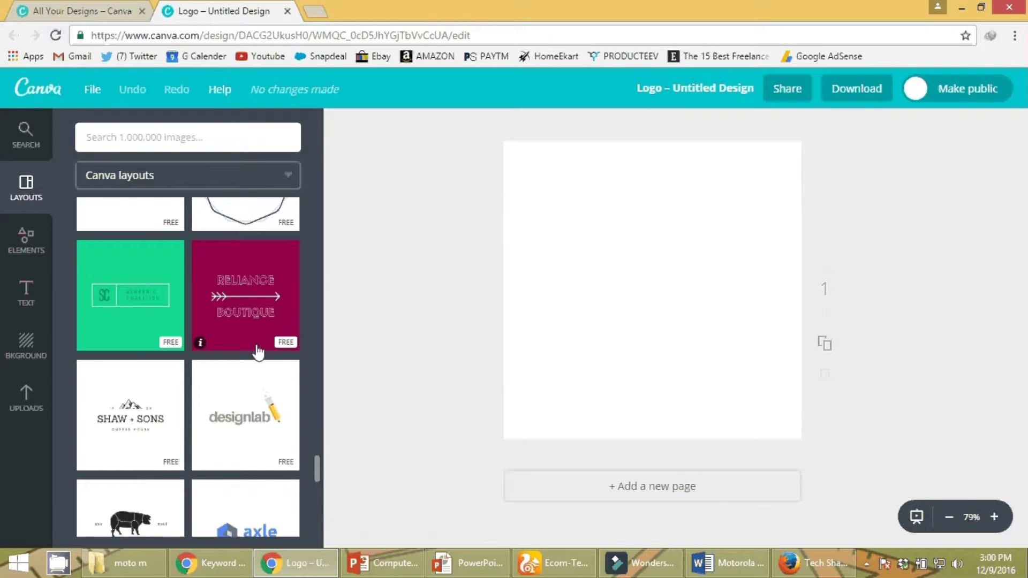
{"action": "scroll", "coordinate": [258, 351], "scroll_direction": "down", "scroll_amount": 1}
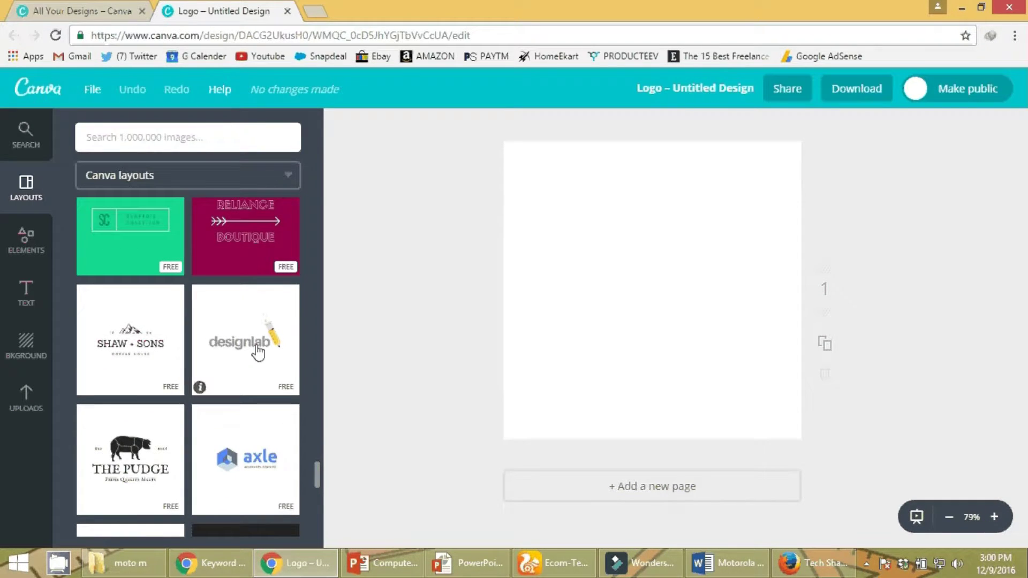
{"action": "scroll", "coordinate": [259, 352], "scroll_direction": "down", "scroll_amount": 2}
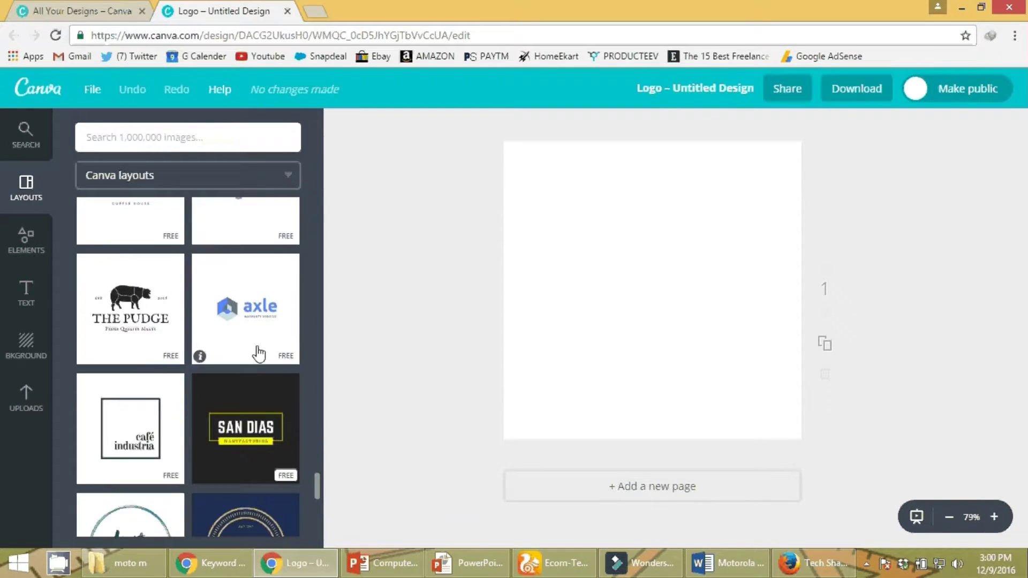
{"action": "scroll", "coordinate": [259, 354], "scroll_direction": "down", "scroll_amount": 1}
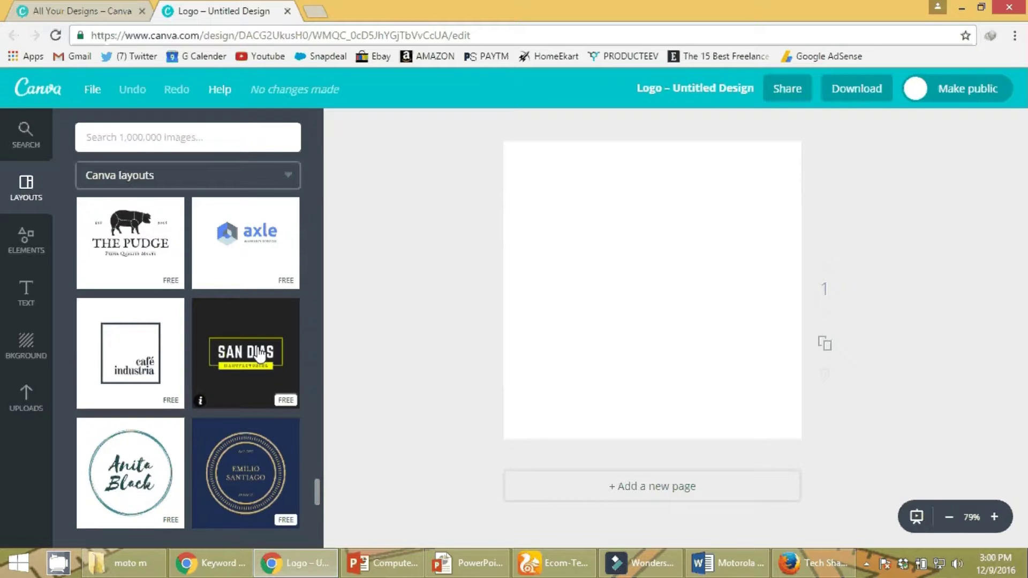
{"action": "scroll", "coordinate": [258, 354], "scroll_direction": "down", "scroll_amount": 4}
{"action": "scroll", "coordinate": [260, 353], "scroll_direction": "up", "scroll_amount": 8}
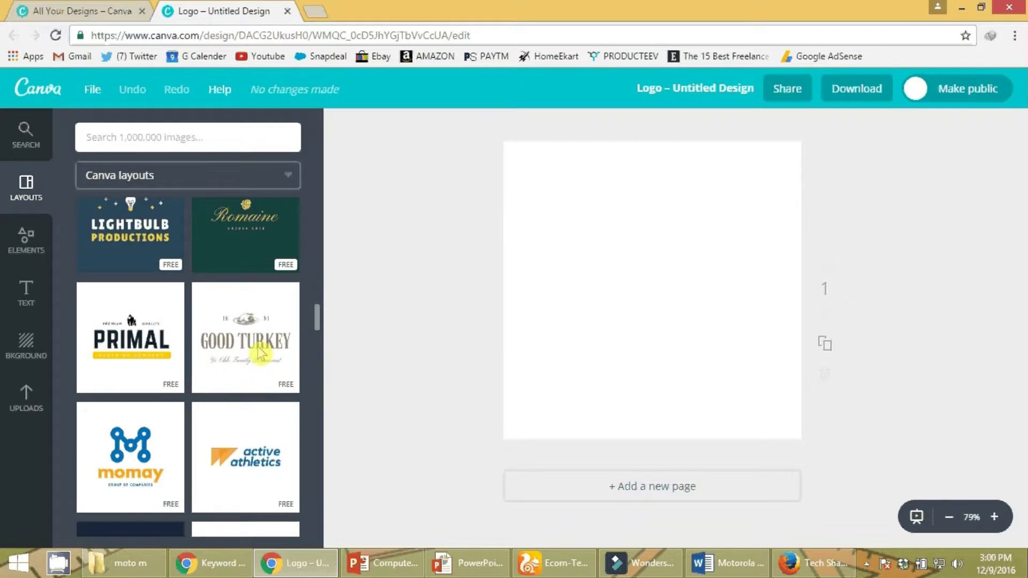
{"action": "scroll", "coordinate": [260, 354], "scroll_direction": "up", "scroll_amount": 4}
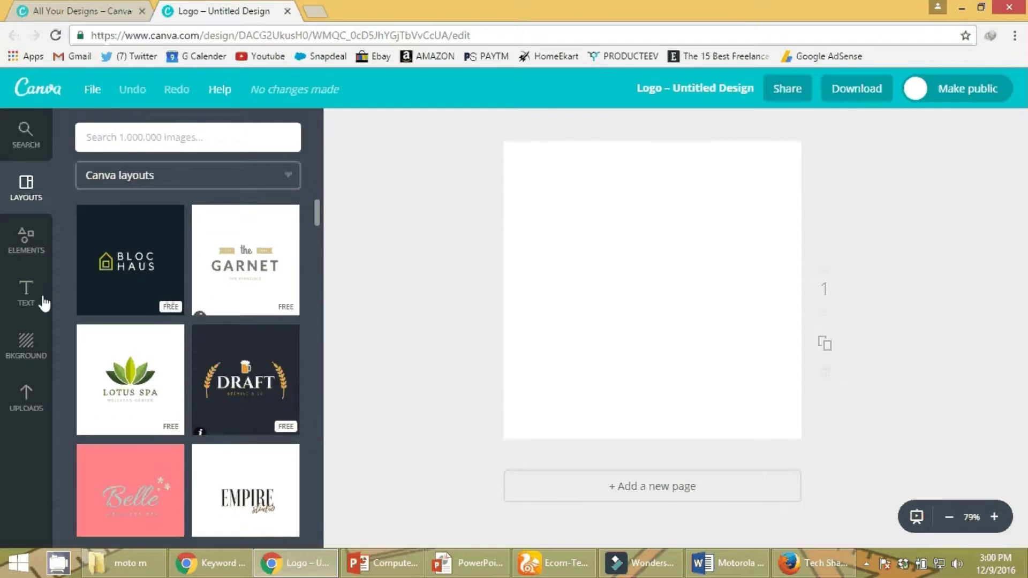
- Examine the ready-made text combinations and framed text designs available for the logo
{"action": "left_click", "coordinate": [26, 292]}
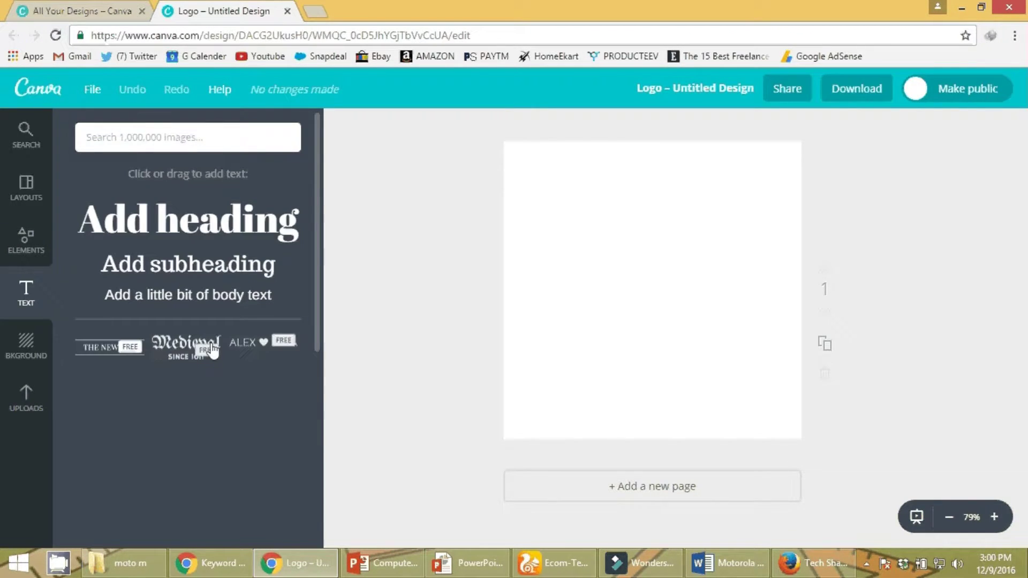
{"action": "scroll", "coordinate": [215, 350], "scroll_direction": "down", "scroll_amount": 2}
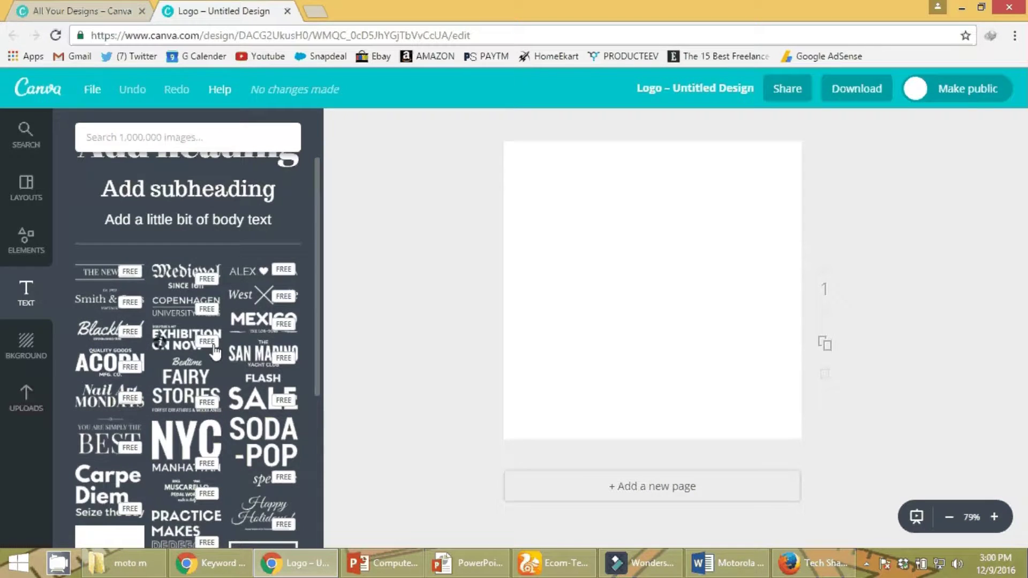
{"action": "left_click", "coordinate": [239, 337]}
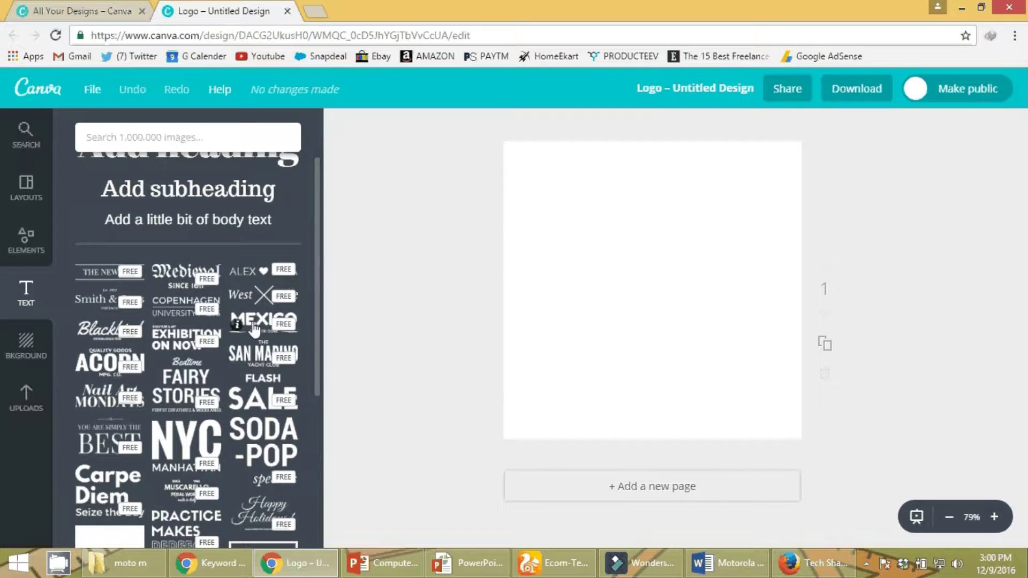
{"action": "scroll", "coordinate": [254, 329], "scroll_direction": "down", "scroll_amount": 3}
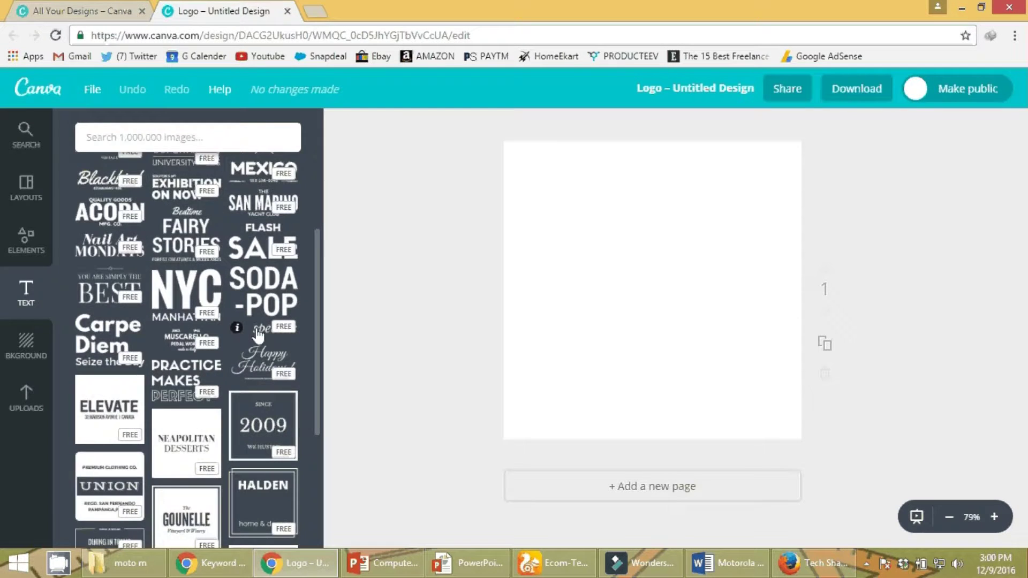
{"action": "scroll", "coordinate": [257, 335], "scroll_direction": "up", "scroll_amount": 2}
{"action": "left_click", "coordinate": [223, 337]}
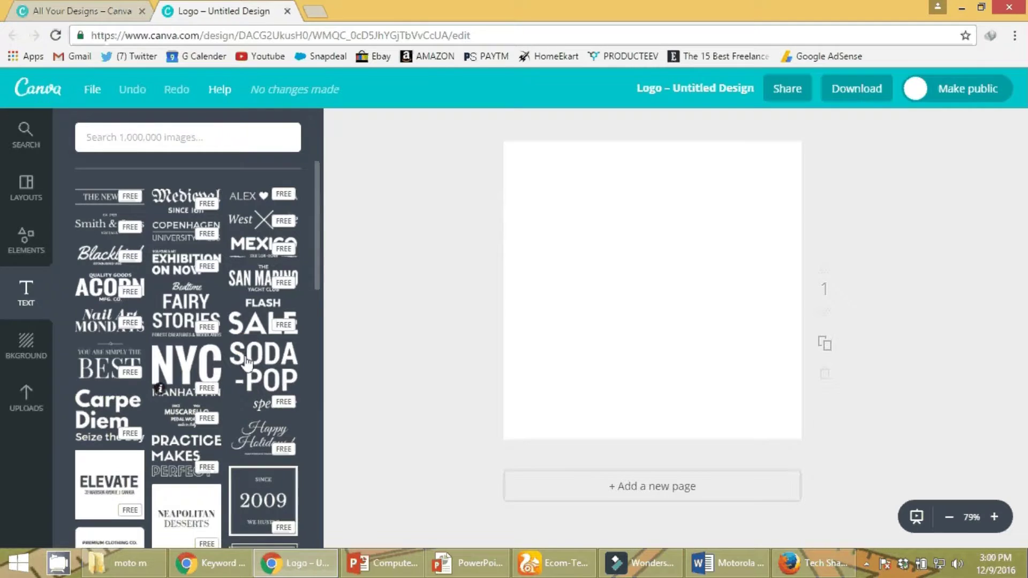
{"action": "scroll", "coordinate": [227, 369], "scroll_direction": "down", "scroll_amount": 1}
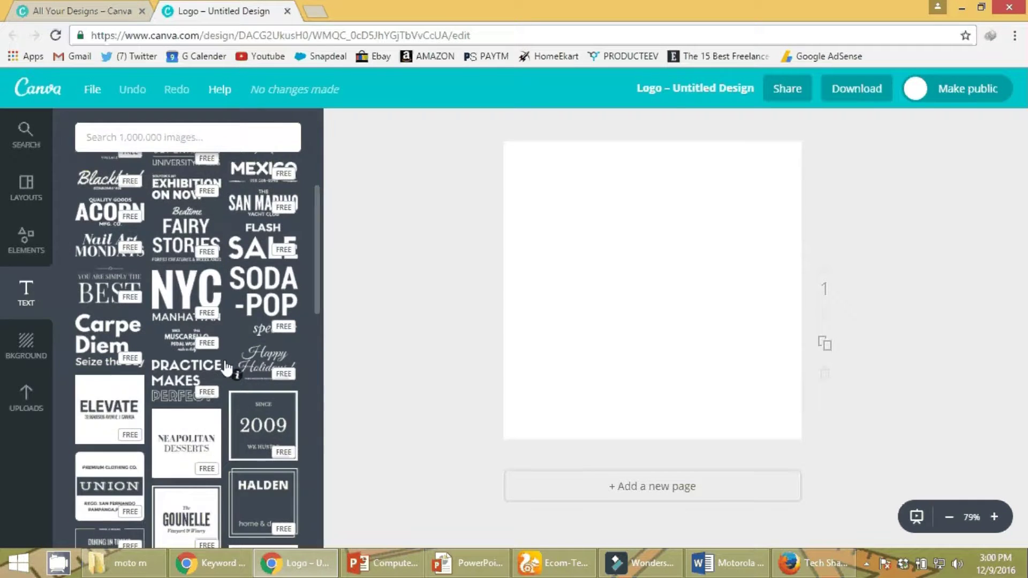
{"action": "scroll", "coordinate": [219, 371], "scroll_direction": "down", "scroll_amount": 1}
{"action": "scroll", "coordinate": [213, 375], "scroll_direction": "down", "scroll_amount": 1}
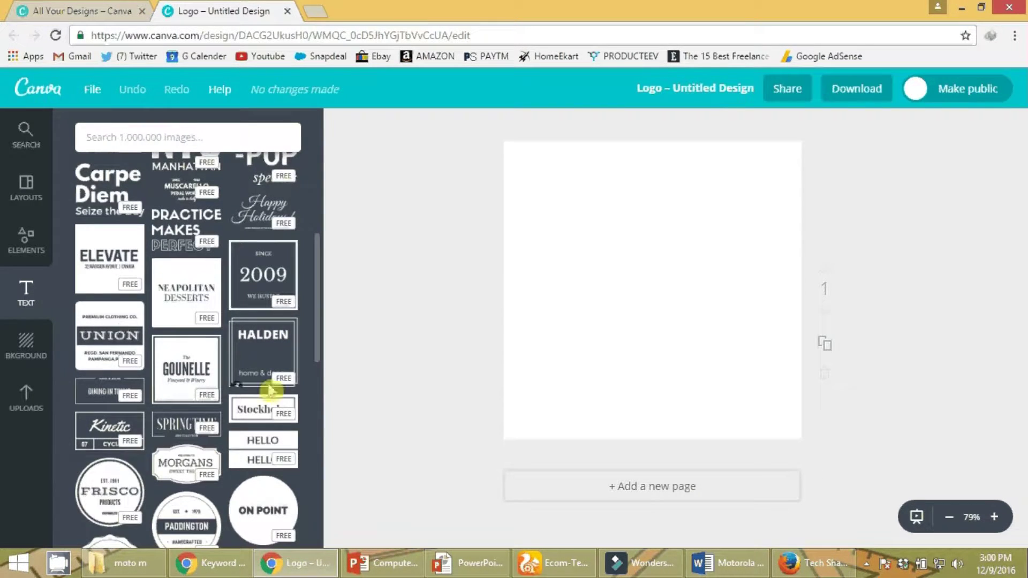
- Try the round "The Little Things Arts & Crafts" badge on the blank page, and delete it
{"action": "scroll", "coordinate": [258, 415], "scroll_direction": "down", "scroll_amount": 1}
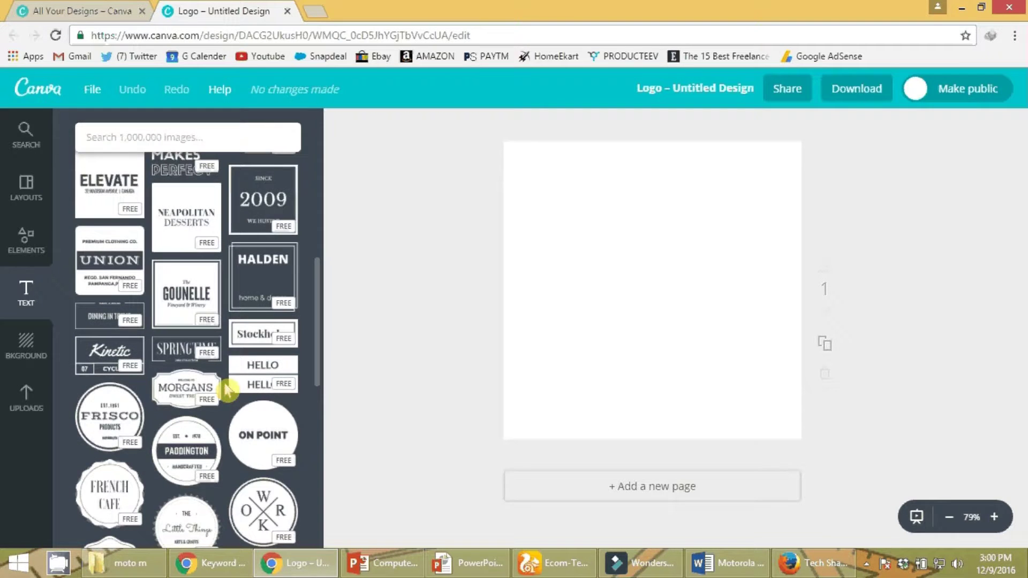
{"action": "scroll", "coordinate": [216, 416], "scroll_direction": "down", "scroll_amount": 1}
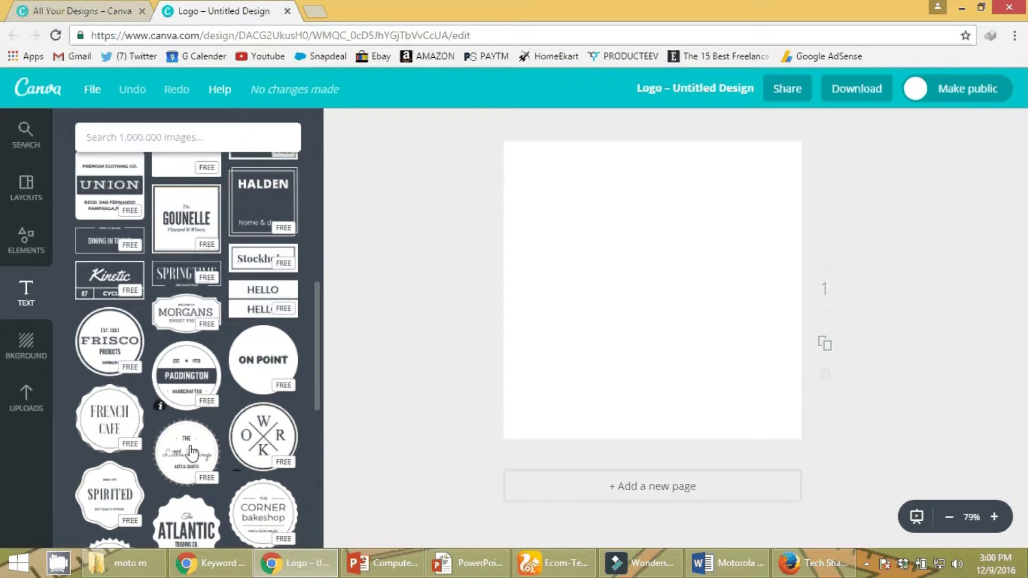
{"action": "left_click", "coordinate": [197, 445]}
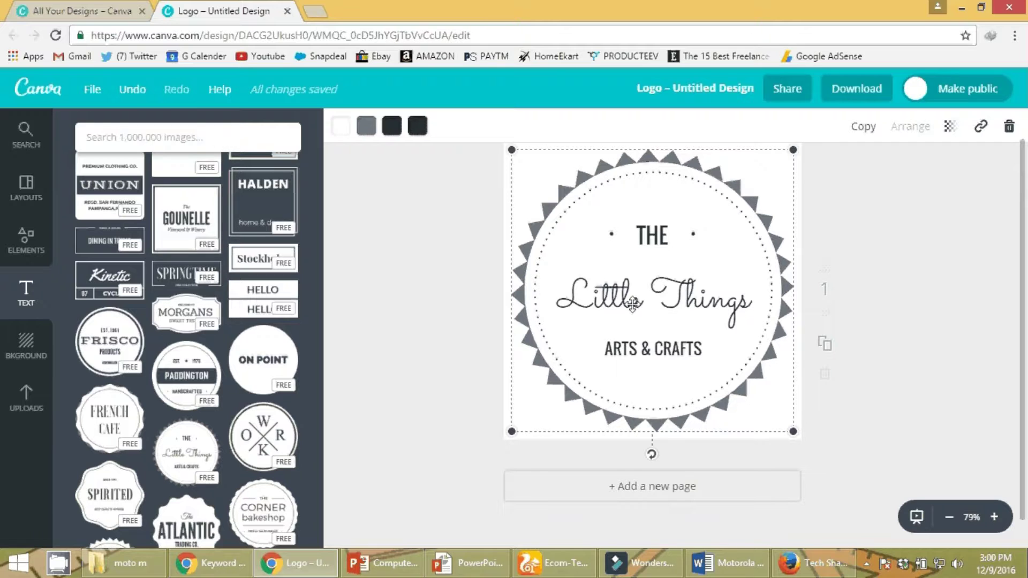
{"action": "key", "text": "Delete"}
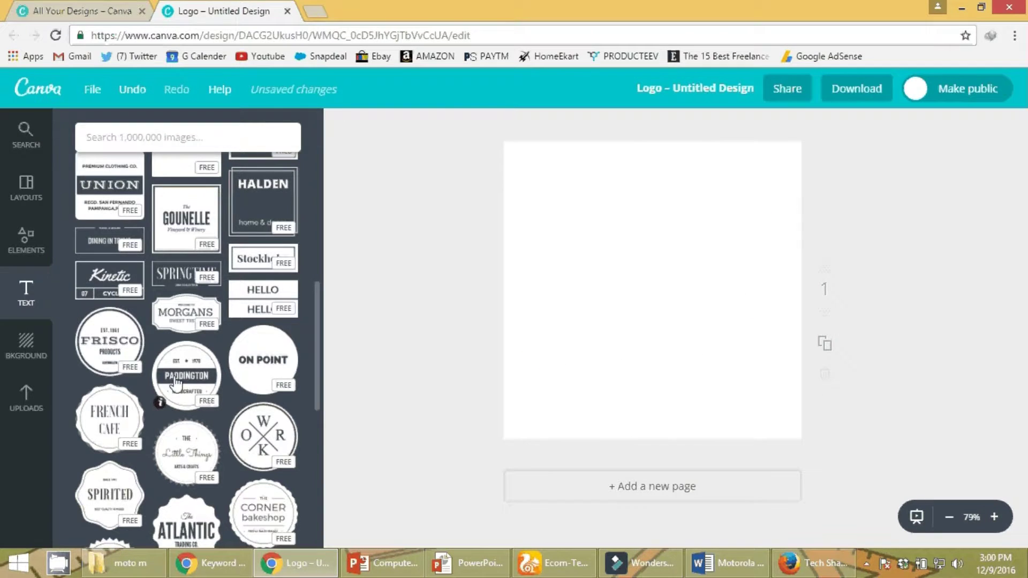
- Look through the badges, diamond frames, coloured titles, ribbons and filled labels among the ready-made text designs
{"action": "scroll", "coordinate": [177, 381], "scroll_direction": "down", "scroll_amount": 3}
{"action": "scroll", "coordinate": [254, 379], "scroll_direction": "down", "scroll_amount": 1}
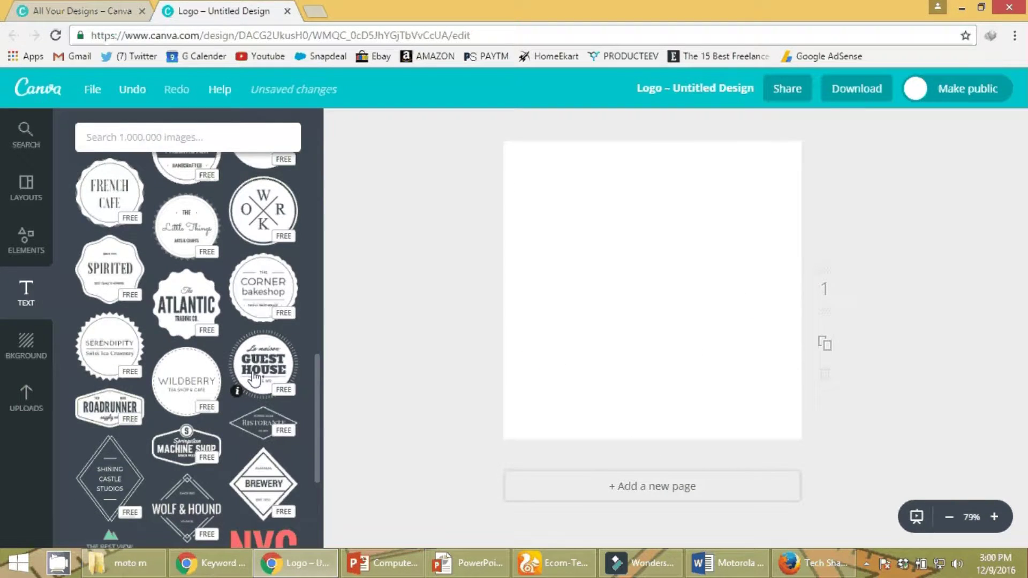
{"action": "scroll", "coordinate": [270, 372], "scroll_direction": "down", "scroll_amount": 2}
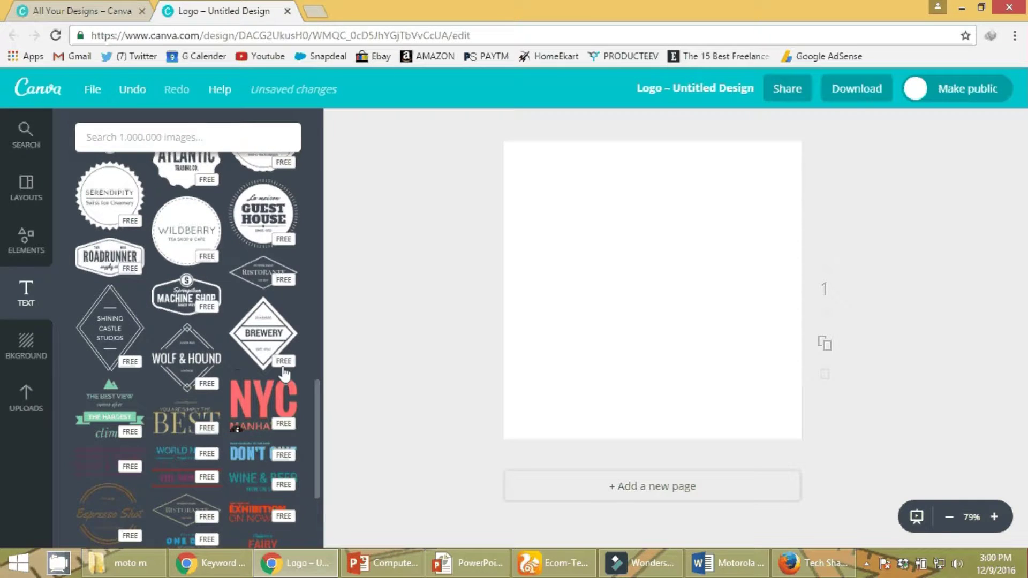
{"action": "scroll", "coordinate": [239, 422], "scroll_direction": "down", "scroll_amount": 1}
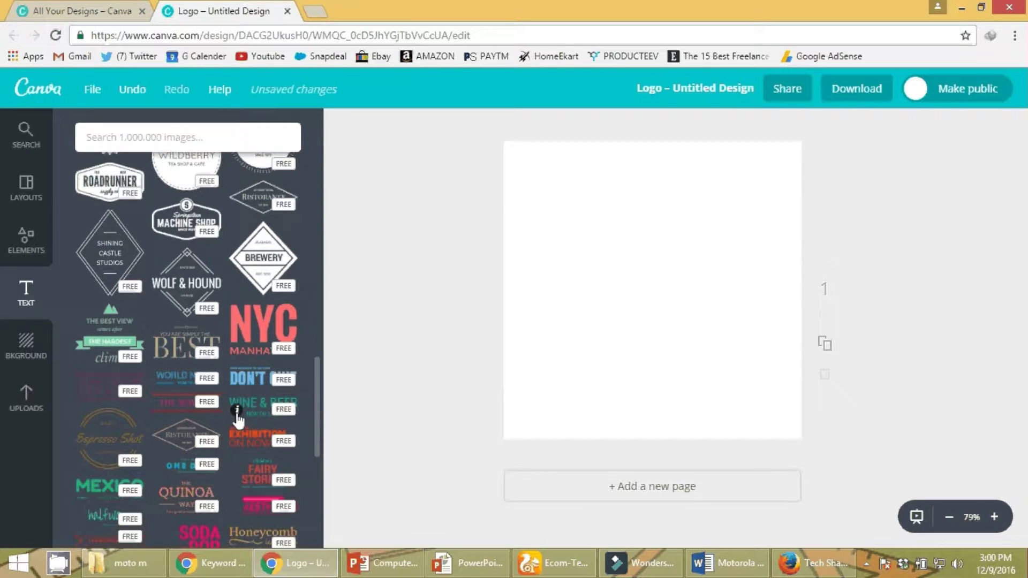
{"action": "scroll", "coordinate": [237, 417], "scroll_direction": "down", "scroll_amount": 4}
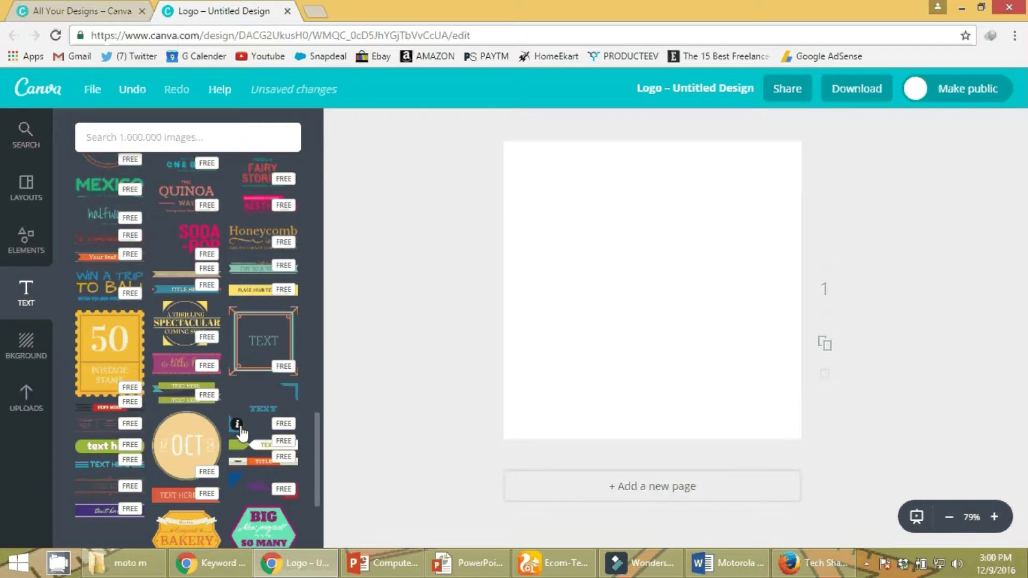
{"action": "scroll", "coordinate": [241, 433], "scroll_direction": "down", "scroll_amount": 2}
{"action": "scroll", "coordinate": [227, 378], "scroll_direction": "down", "scroll_amount": 2}
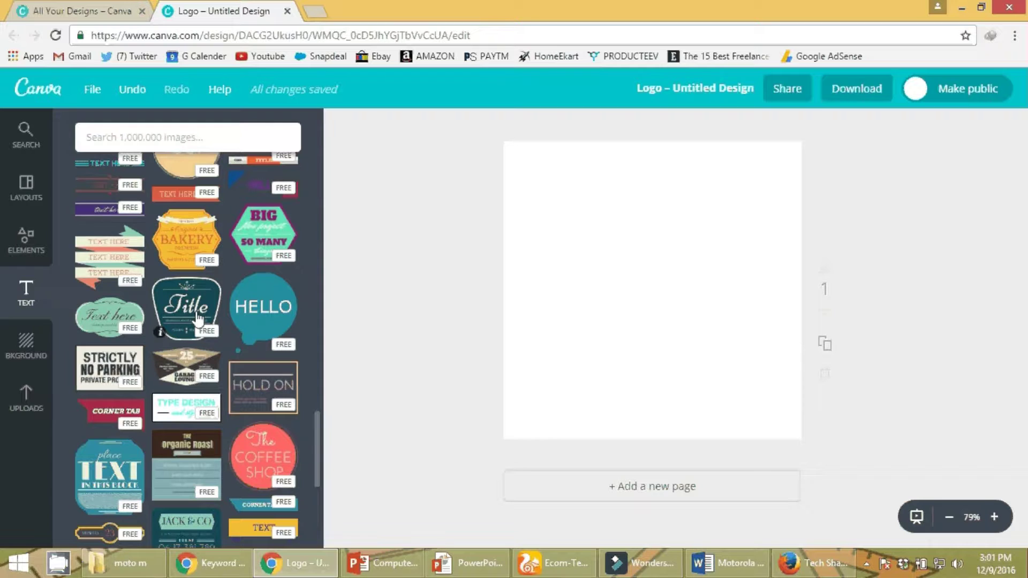
{"action": "scroll", "coordinate": [196, 304], "scroll_direction": "down", "scroll_amount": 3}
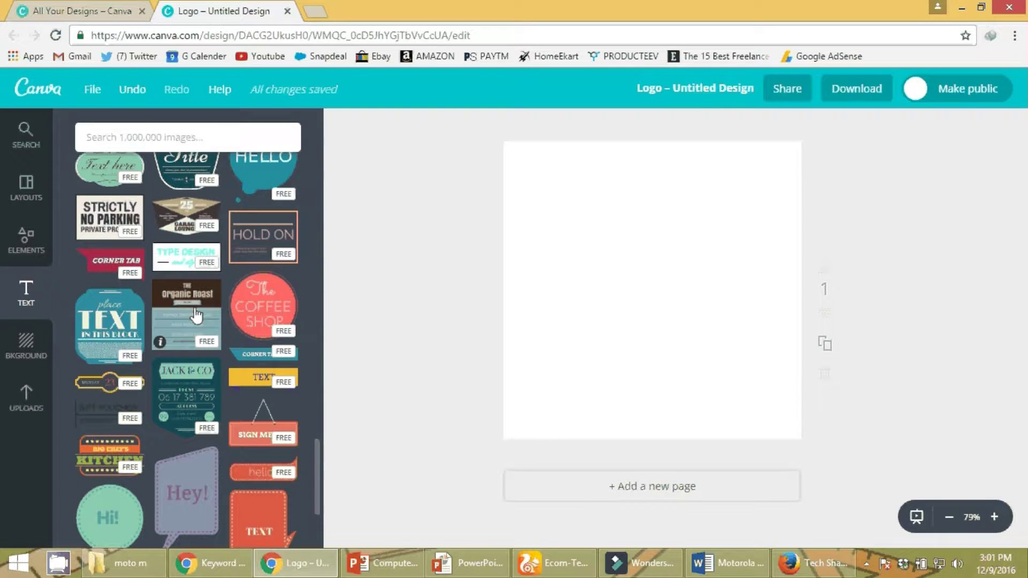
{"action": "scroll", "coordinate": [196, 316], "scroll_direction": "down", "scroll_amount": 2}
- Add the teal "place TEXT in this block" label to the page and replace its large "TEXT" line with "abcd"
{"action": "left_click_drag", "start_coordinate": [137, 263], "coordinate": [543, 303]}
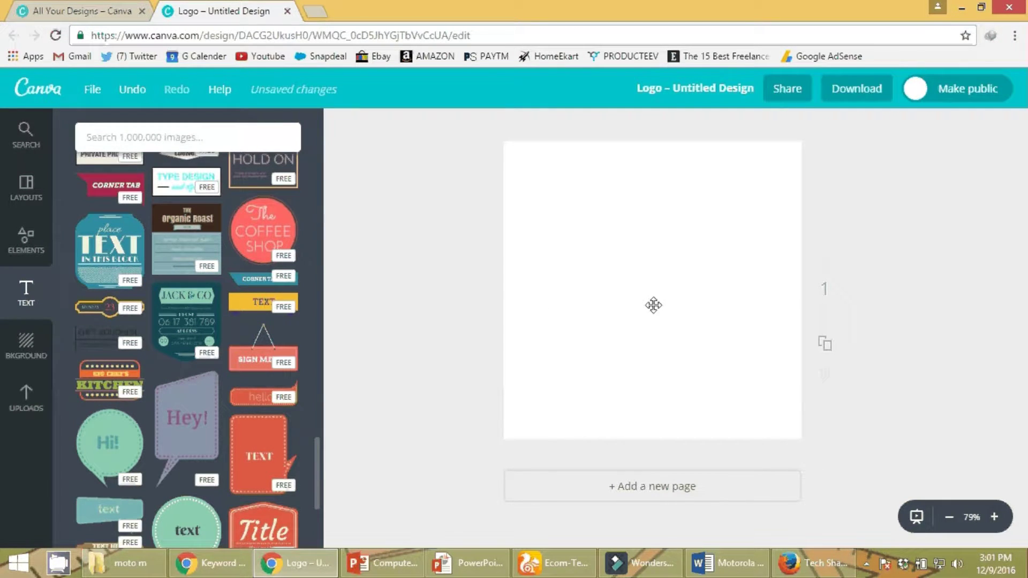
{"action": "left_click_drag", "start_coordinate": [653, 305], "coordinate": [658, 305]}
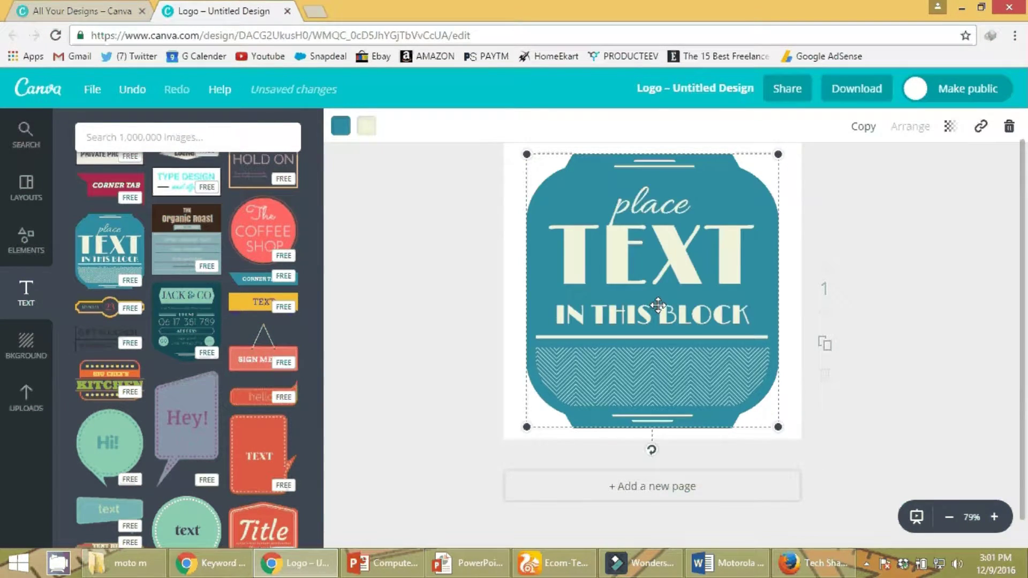
{"action": "double_click", "coordinate": [653, 256]}
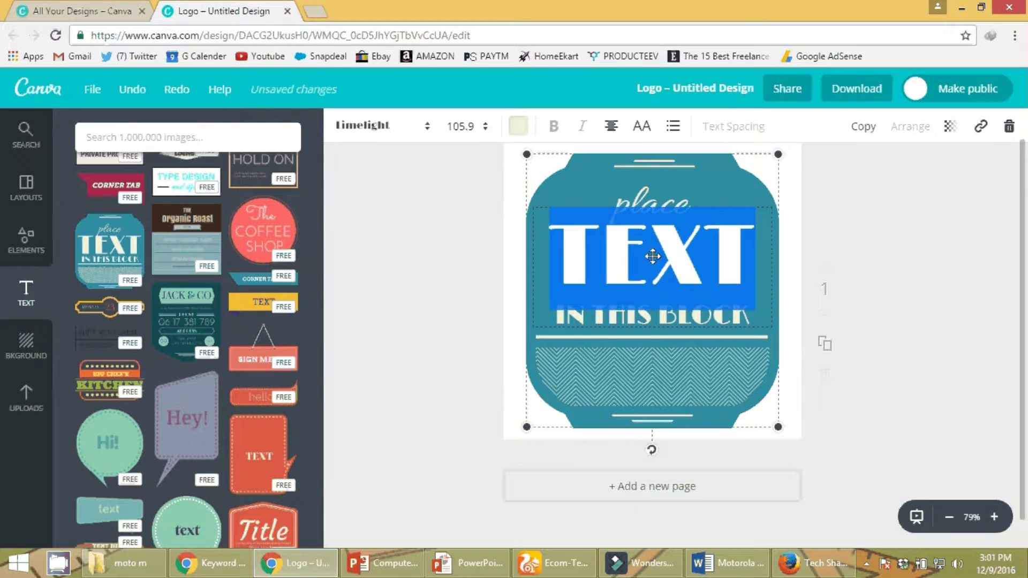
{"action": "type", "text": "ab"}
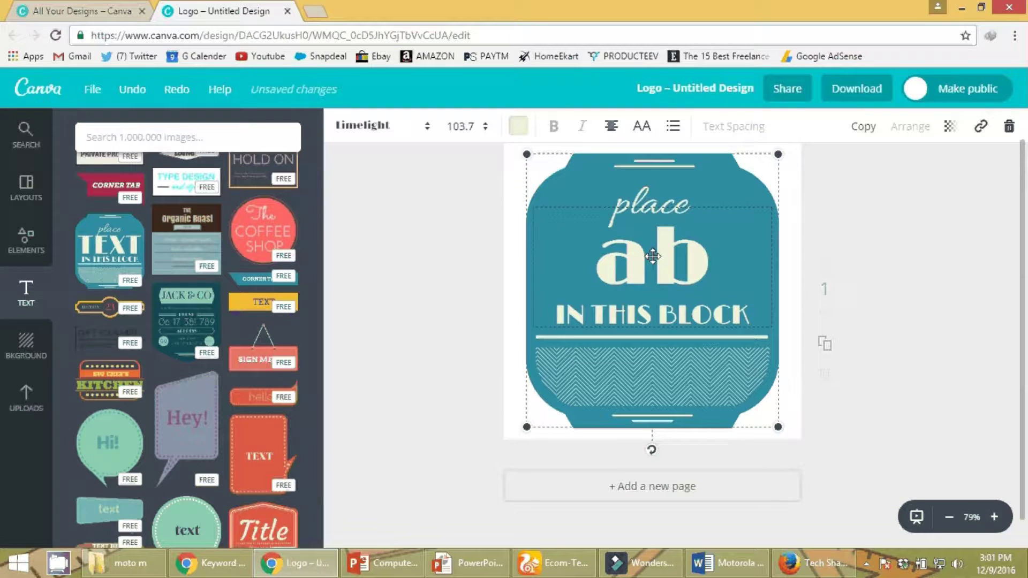
{"action": "type", "text": "cd"}
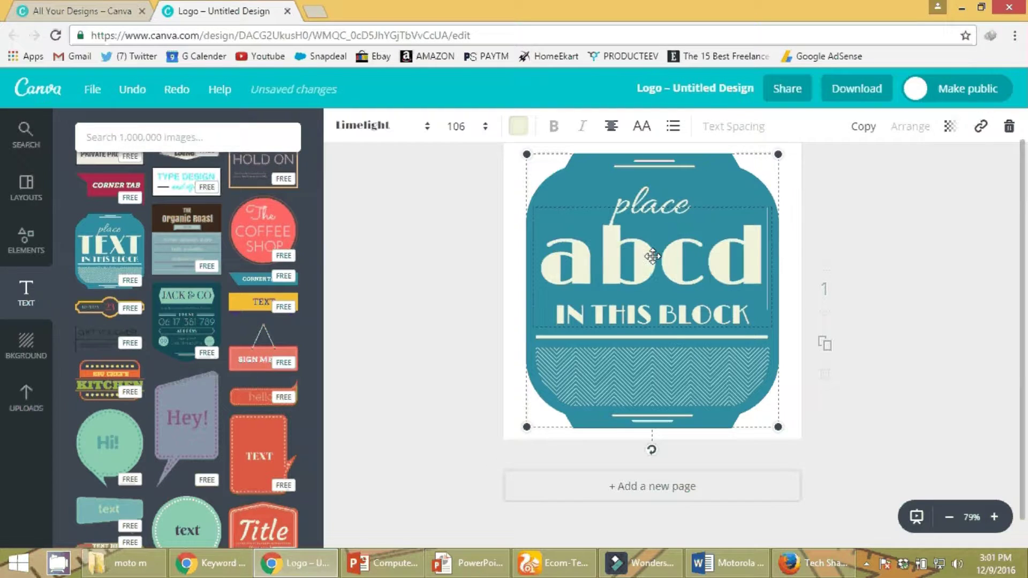
{"action": "left_click", "coordinate": [882, 326]}
- Replace the label's "IN THIS BLOCK" line with "dcba" and its script "place" line with "fhdsfuds"
{"action": "double_click", "coordinate": [689, 322]}
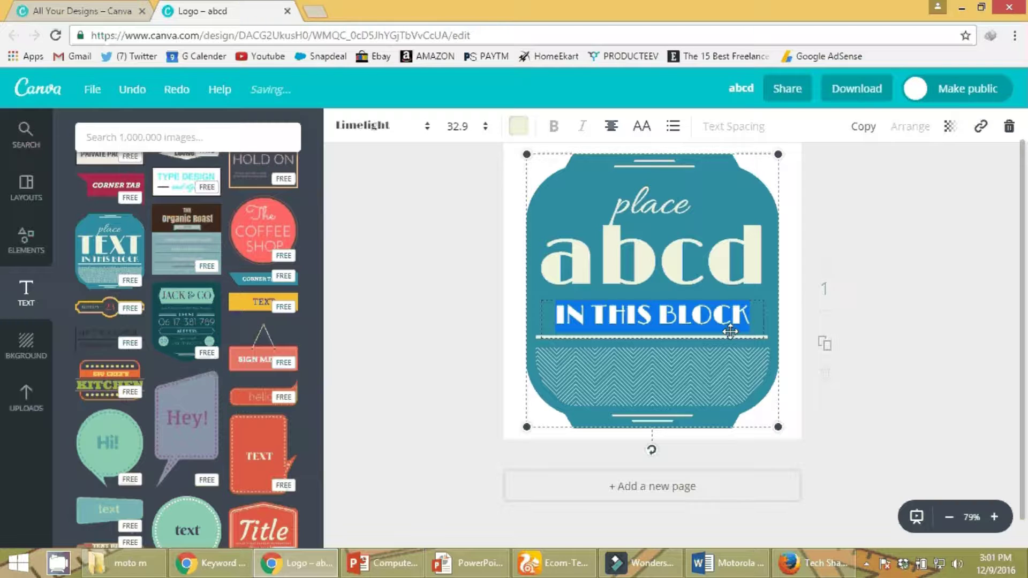
{"action": "type", "text": "d"}
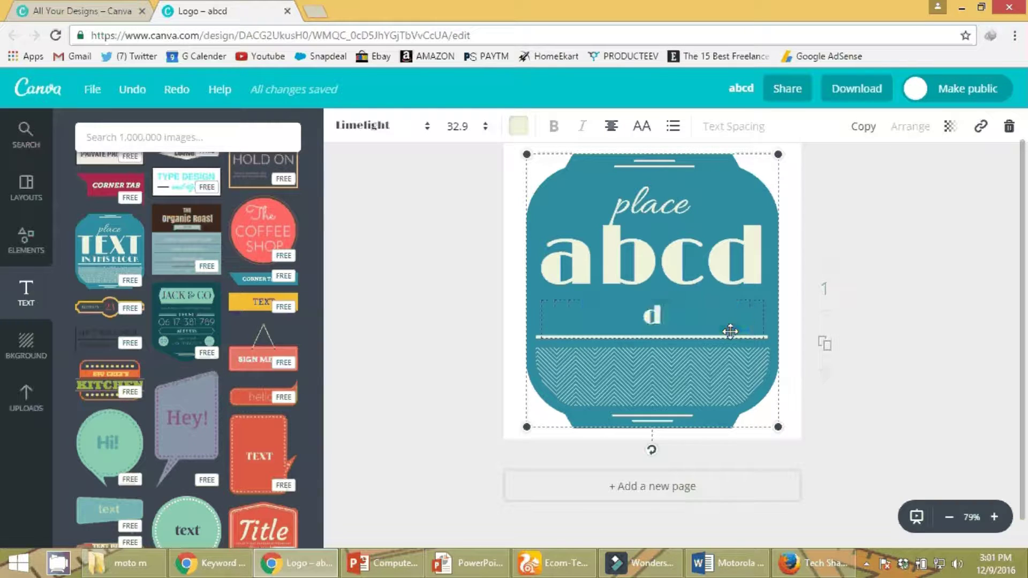
{"action": "type", "text": "cba"}
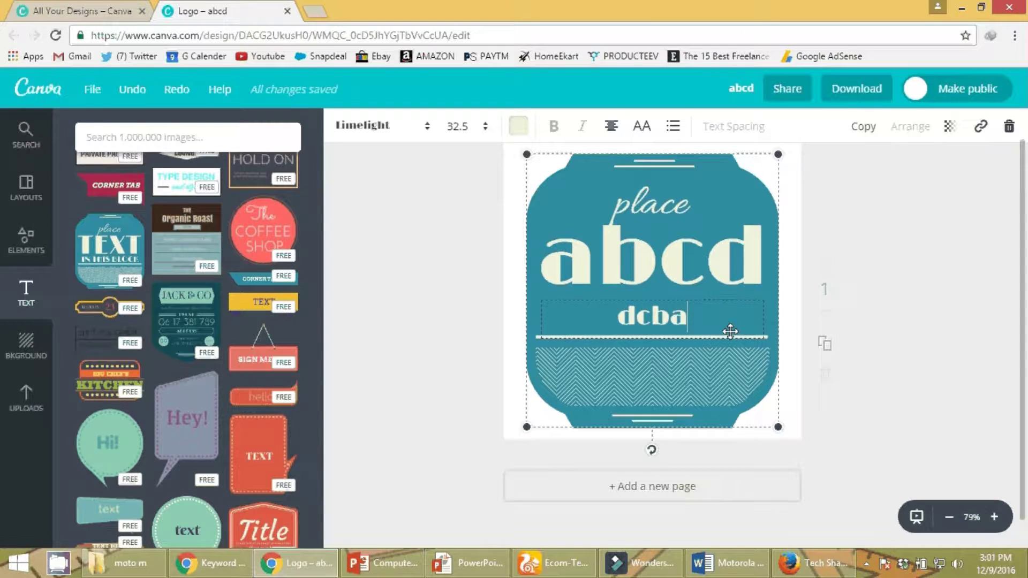
{"action": "left_click", "coordinate": [713, 205]}
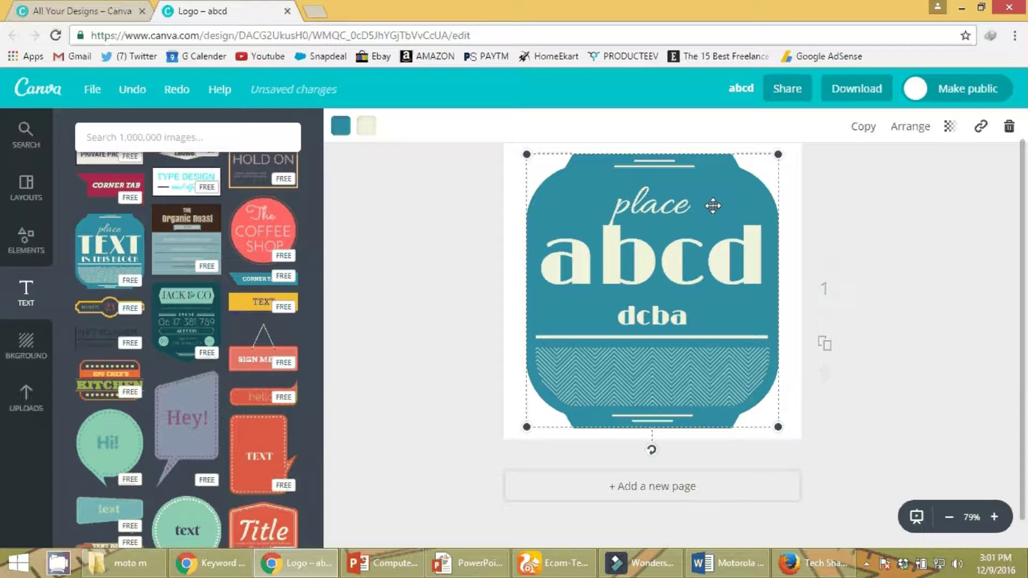
{"action": "double_click", "coordinate": [713, 206]}
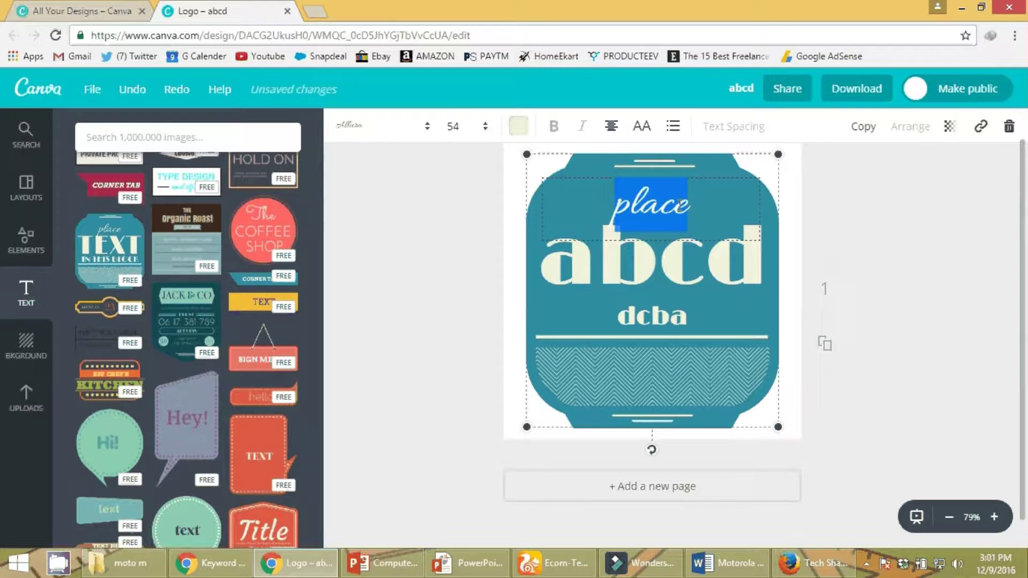
{"action": "type", "text": "fhdsfuds"}
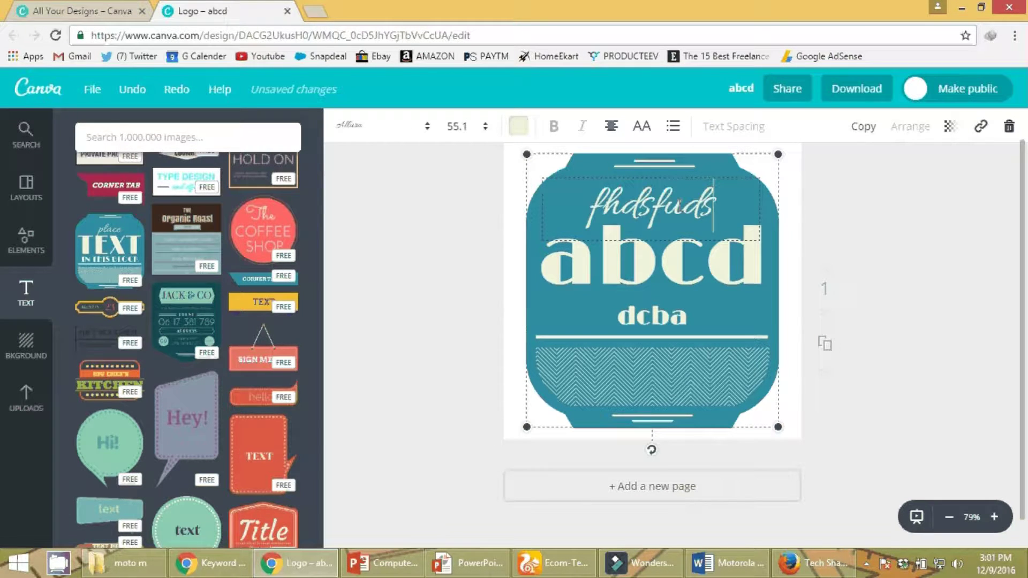
{"action": "left_click", "coordinate": [881, 196]}
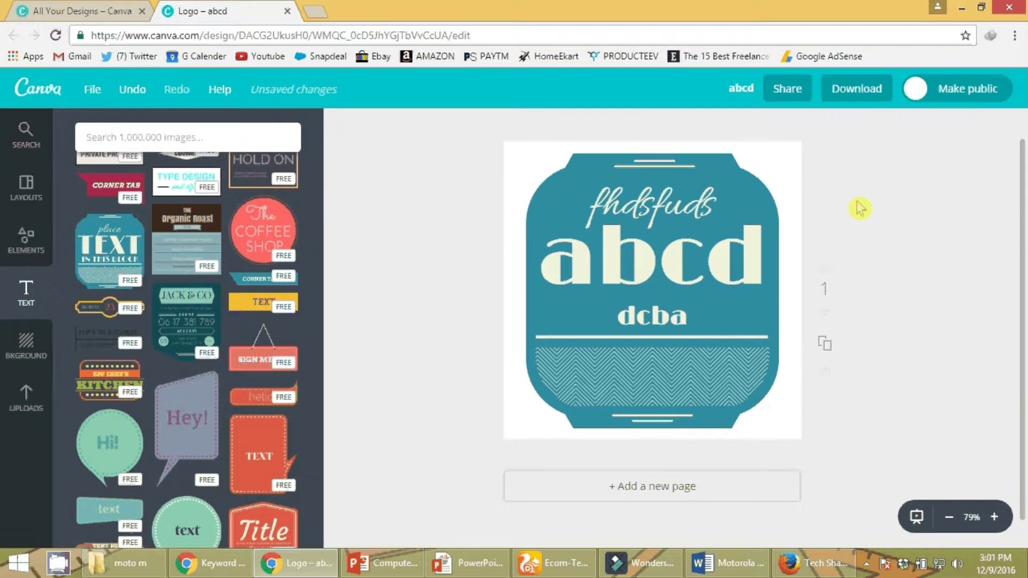
- View the logo's download options without downloading, and delete the teal label from the page
{"action": "left_click", "coordinate": [857, 89]}
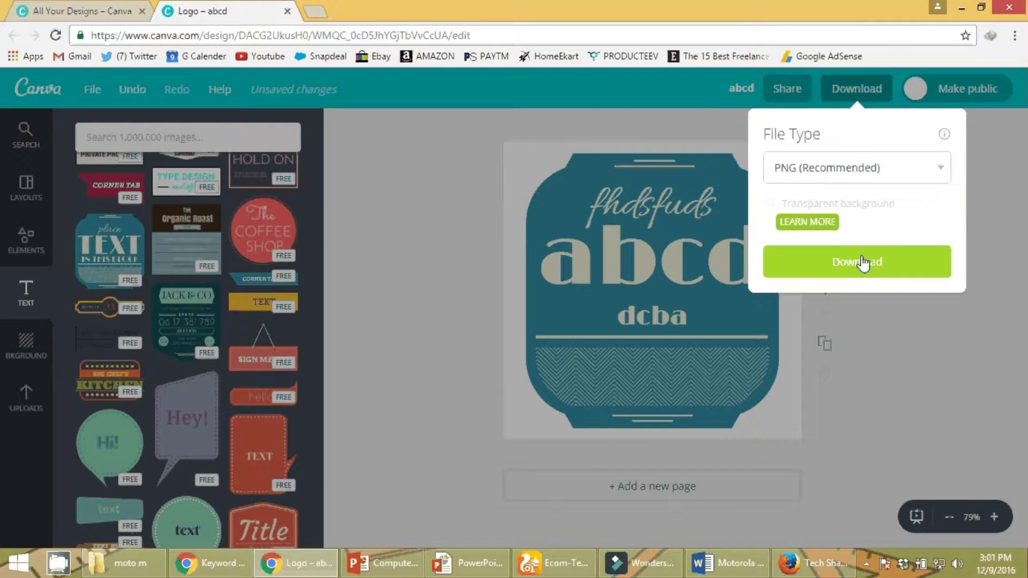
{"action": "left_click", "coordinate": [470, 305]}
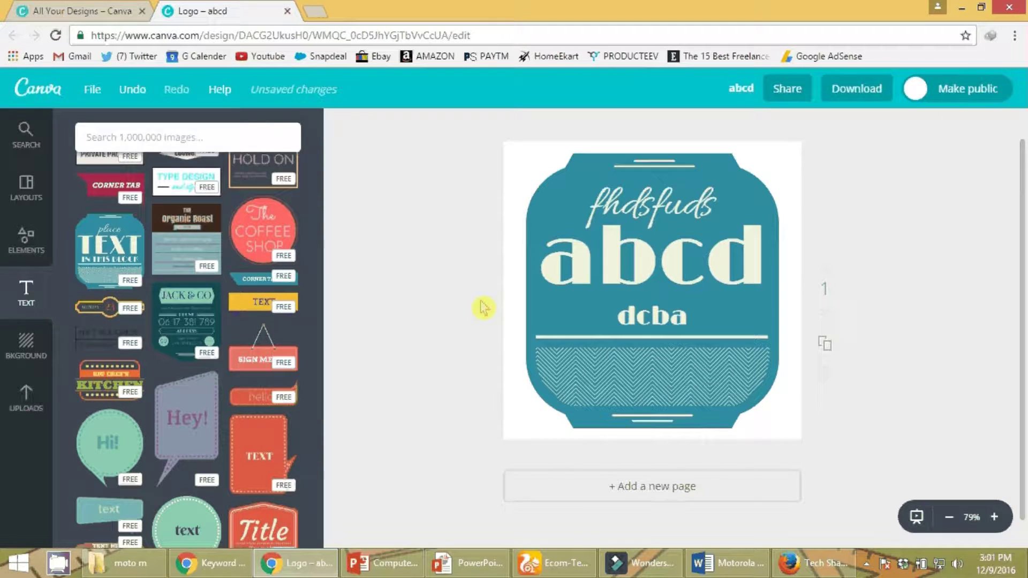
{"action": "double_click", "coordinate": [767, 319]}
{"action": "key", "text": "Delete"}
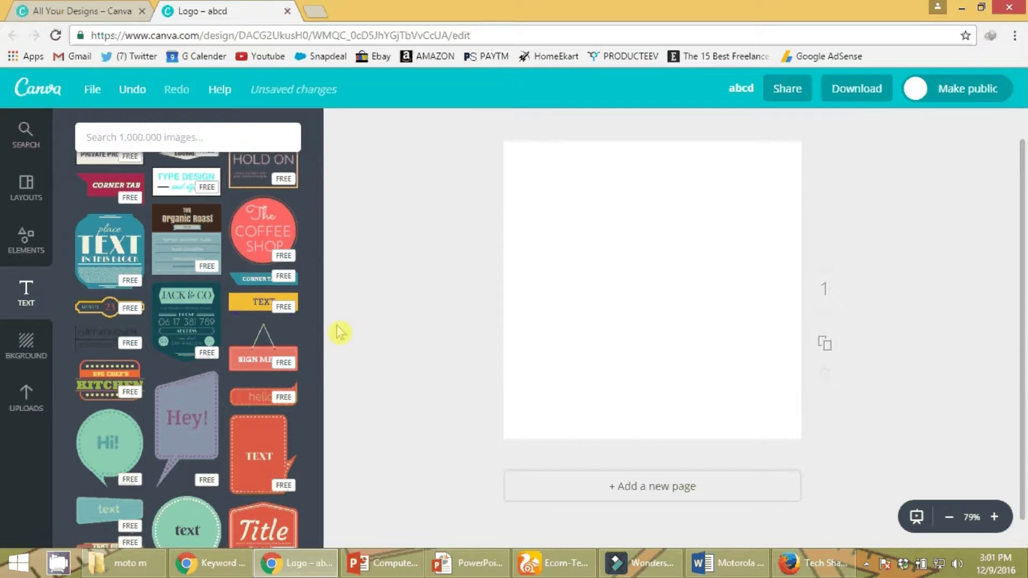
- Look through the ready-made text designs again, from the plain headings to the coloured labels and speech bubbles, for another logo style
{"action": "scroll", "coordinate": [296, 333], "scroll_direction": "up", "scroll_amount": 4}
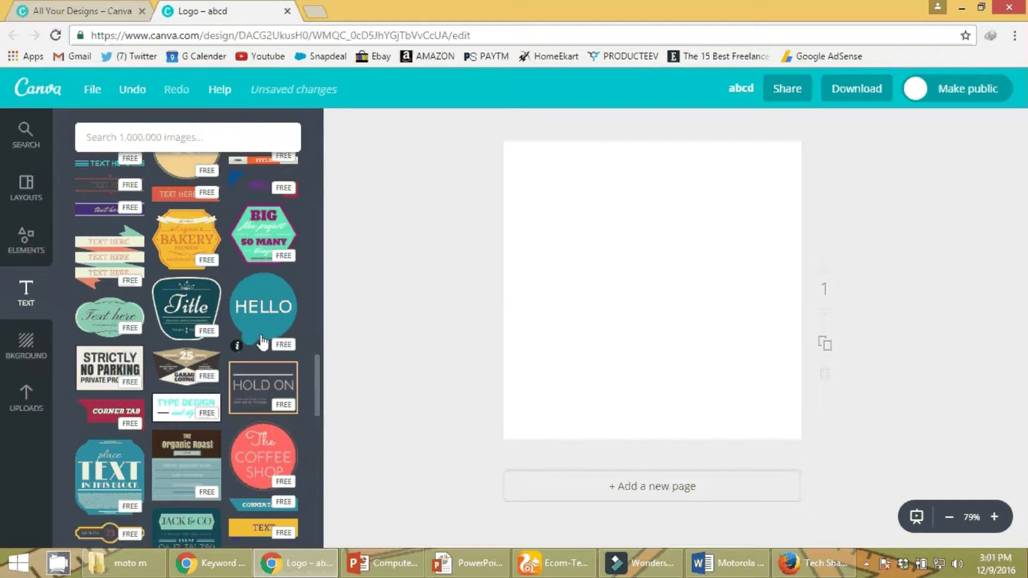
{"action": "scroll", "coordinate": [263, 341], "scroll_direction": "up", "scroll_amount": 7}
{"action": "scroll", "coordinate": [263, 341], "scroll_direction": "up", "scroll_amount": 3}
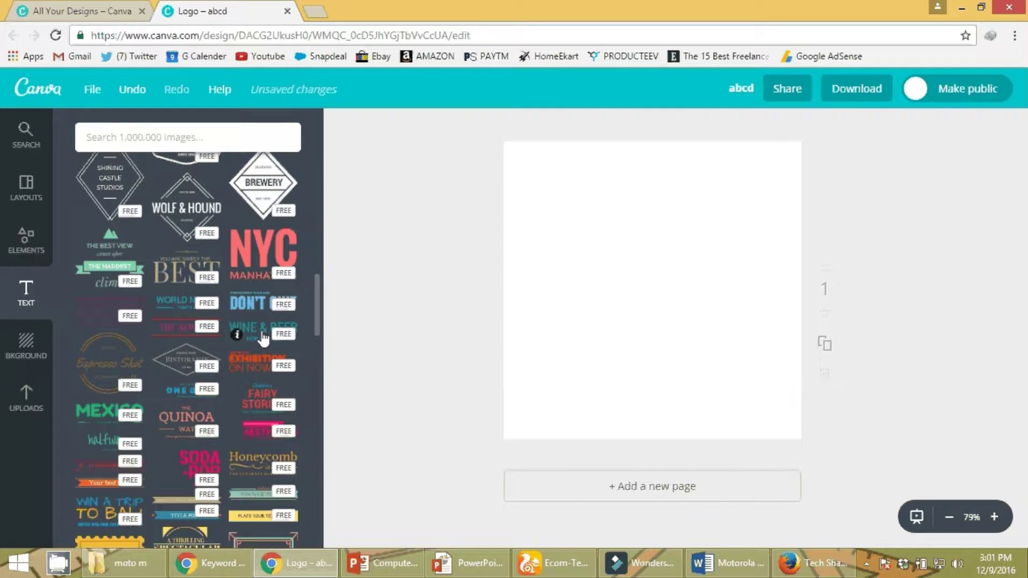
{"action": "scroll", "coordinate": [263, 337], "scroll_direction": "up", "scroll_amount": 3}
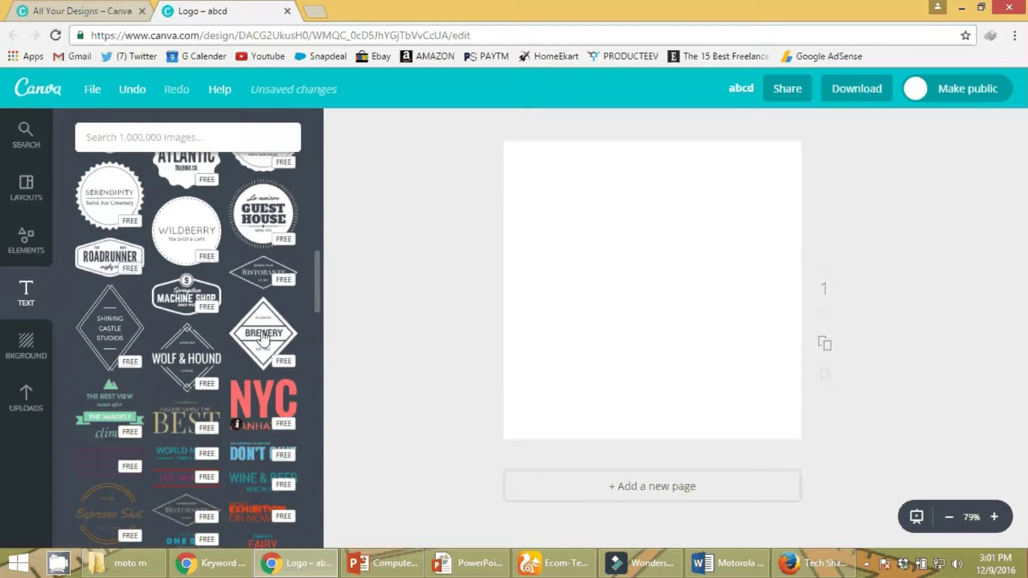
{"action": "left_click", "coordinate": [306, 274]}
{"action": "scroll", "coordinate": [307, 275], "scroll_direction": "up", "scroll_amount": 6}
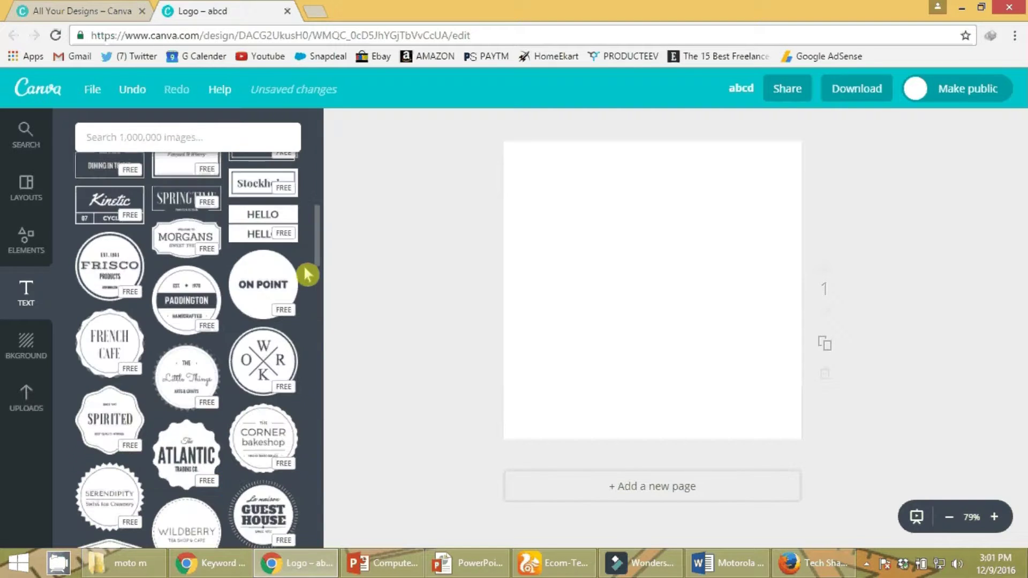
{"action": "scroll", "coordinate": [307, 275], "scroll_direction": "up", "scroll_amount": 2}
{"action": "scroll", "coordinate": [307, 274], "scroll_direction": "up", "scroll_amount": 10}
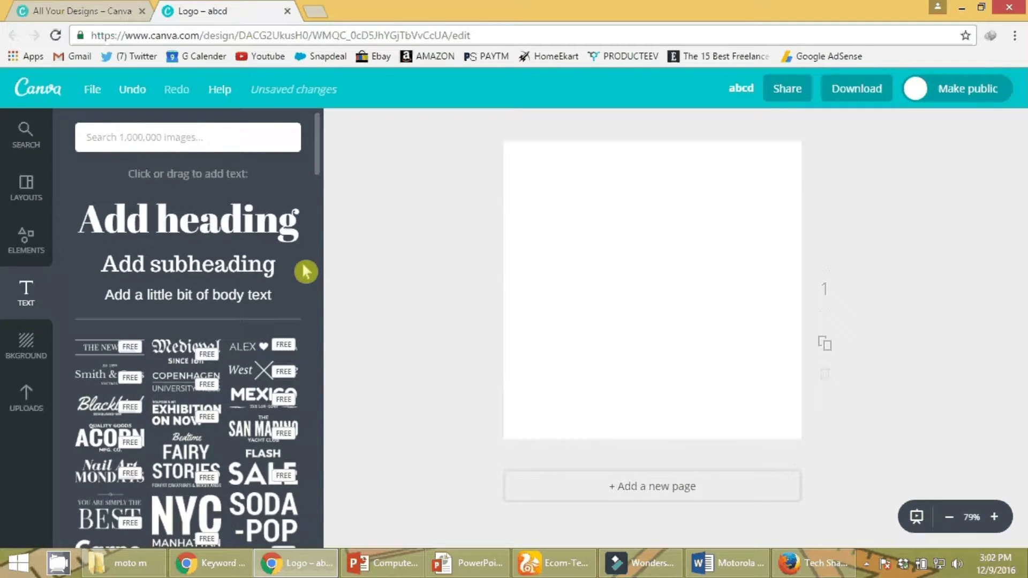
{"action": "scroll", "coordinate": [305, 270], "scroll_direction": "down", "scroll_amount": 10}
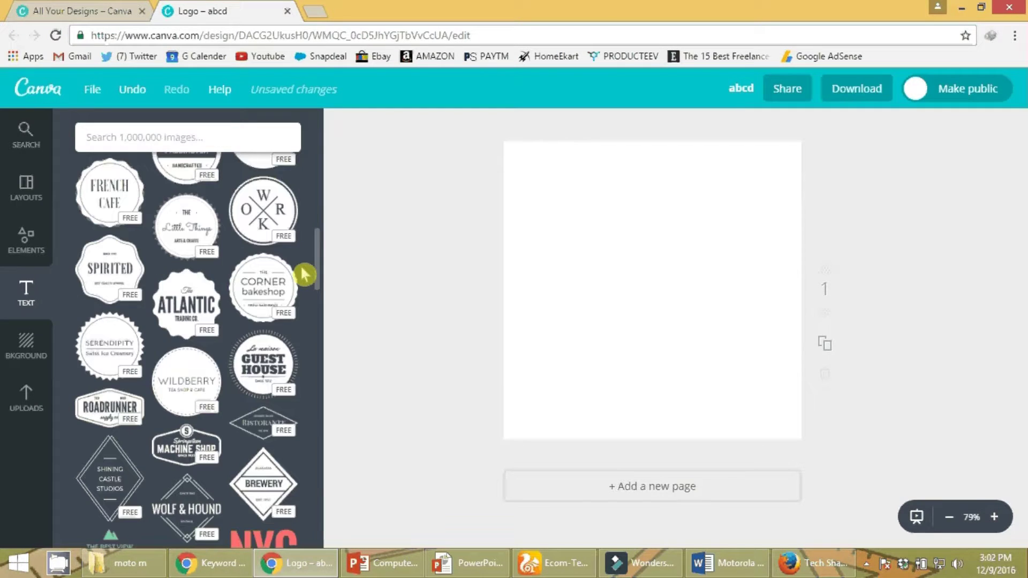
{"action": "scroll", "coordinate": [305, 274], "scroll_direction": "down", "scroll_amount": 5}
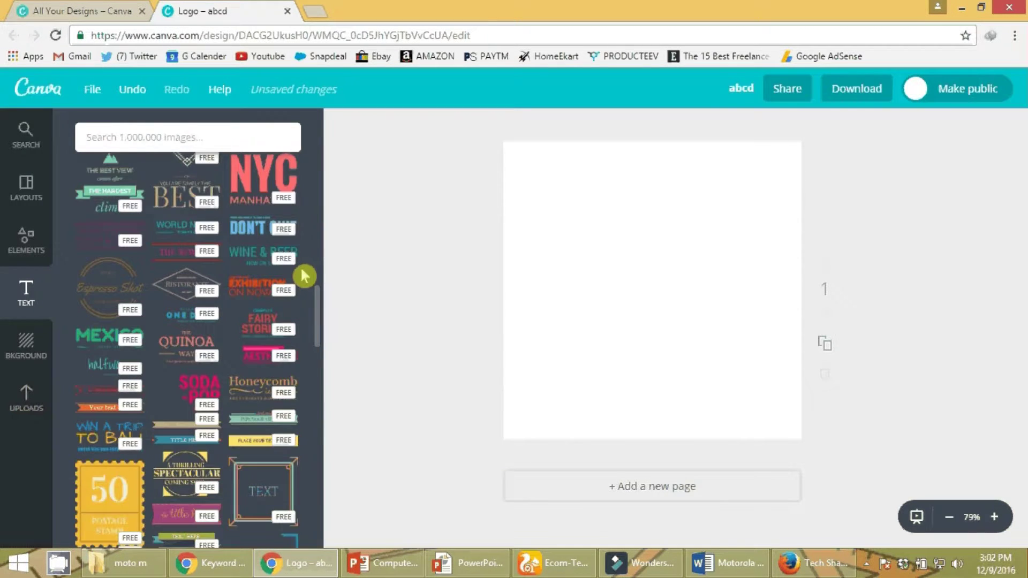
{"action": "scroll", "coordinate": [304, 276], "scroll_direction": "down", "scroll_amount": 3}
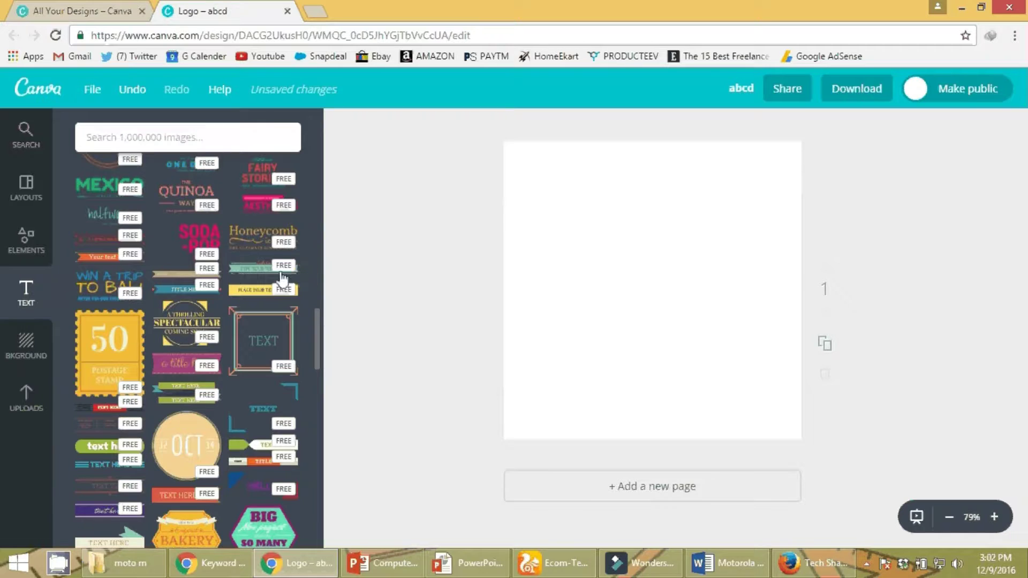
{"action": "scroll", "coordinate": [304, 276], "scroll_direction": "down", "scroll_amount": 3}
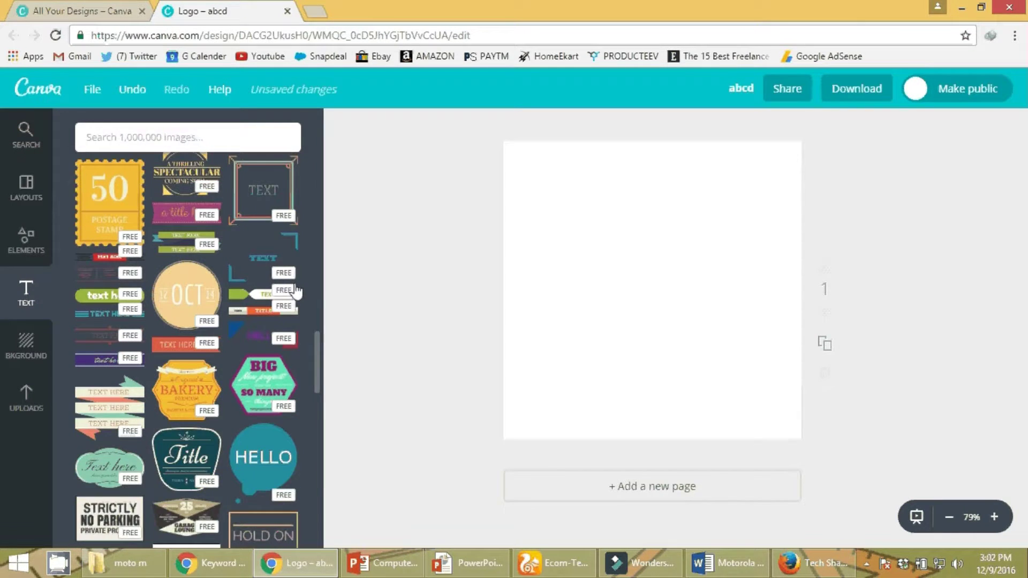
{"action": "scroll", "coordinate": [300, 291], "scroll_direction": "down", "scroll_amount": 1}
{"action": "scroll", "coordinate": [303, 291], "scroll_direction": "down", "scroll_amount": 3}
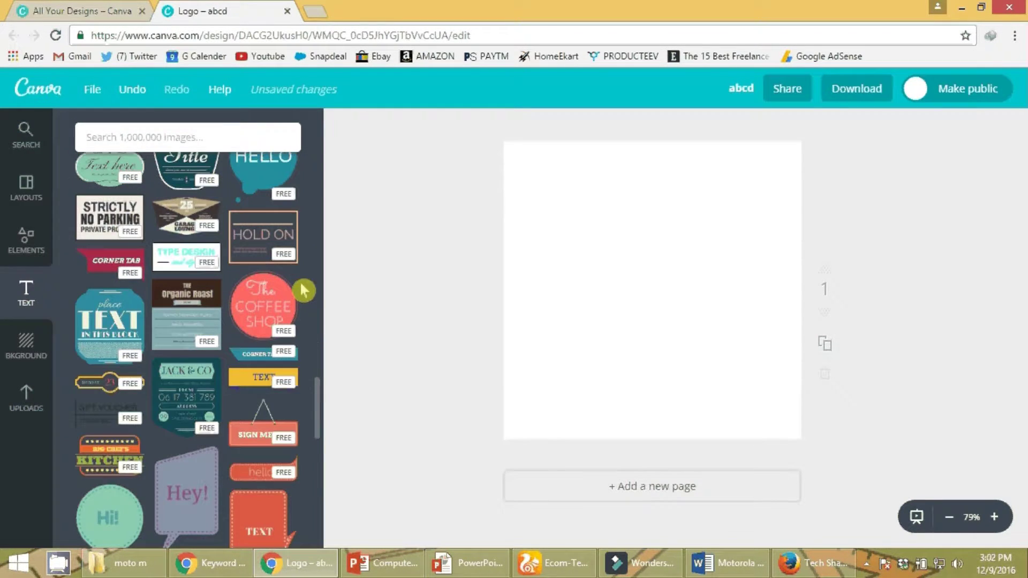
{"action": "scroll", "coordinate": [304, 291], "scroll_direction": "down", "scroll_amount": 2}
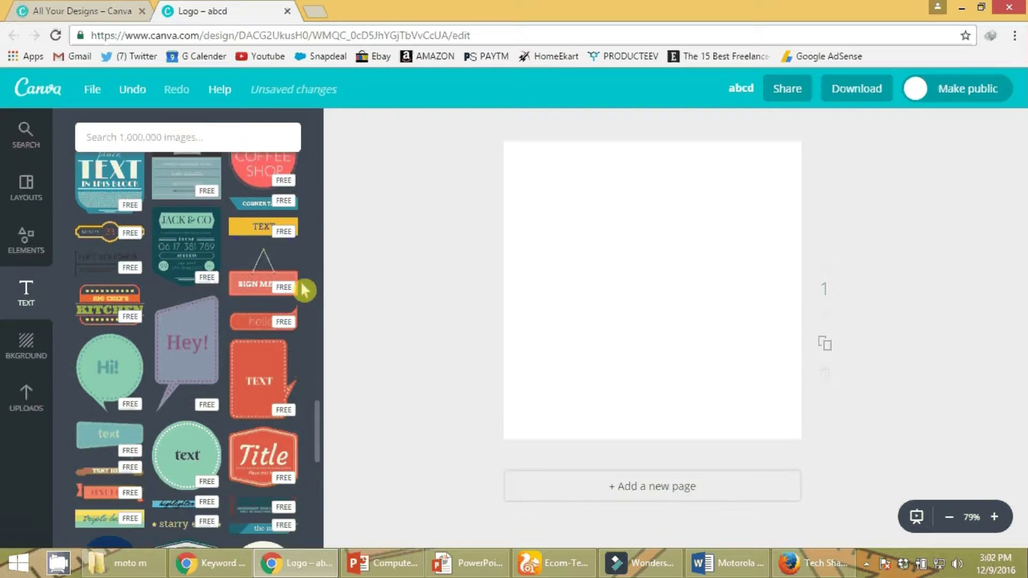
{"action": "scroll", "coordinate": [304, 291], "scroll_direction": "up", "scroll_amount": 3}
{"action": "scroll", "coordinate": [304, 290], "scroll_direction": "up", "scroll_amount": 5}
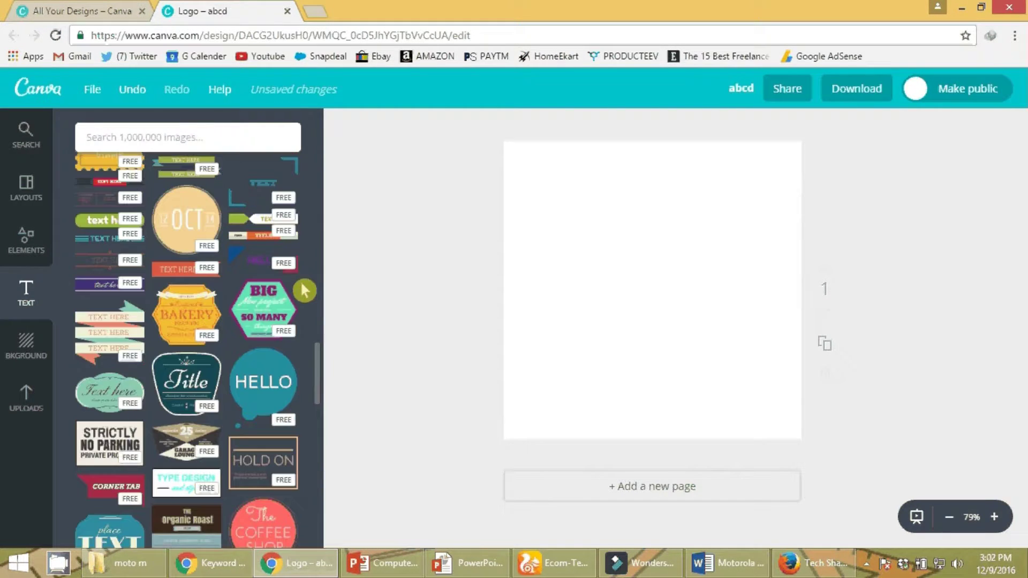
{"action": "scroll", "coordinate": [305, 291], "scroll_direction": "up", "scroll_amount": 1}
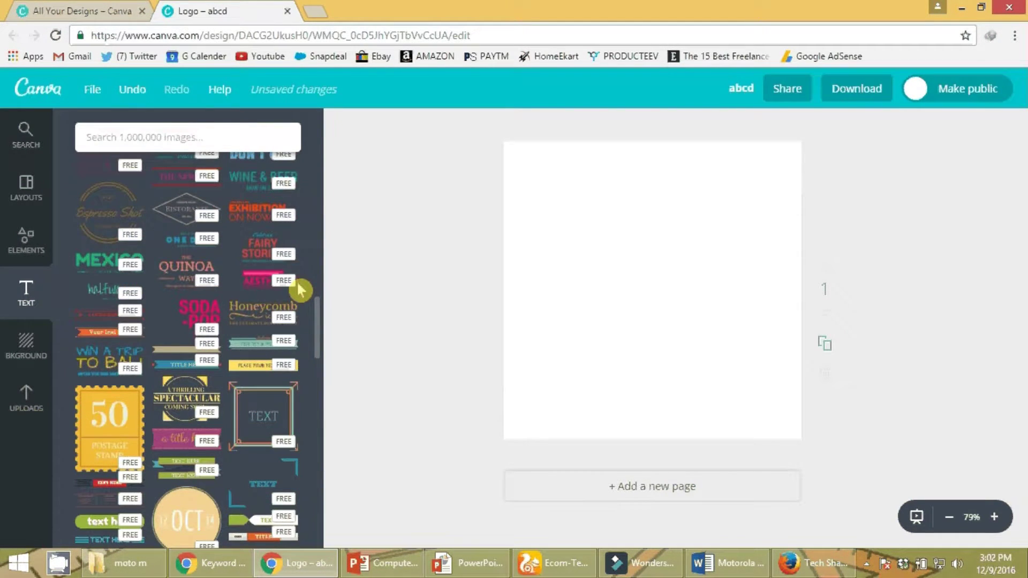
- Add the "WIN A TRIP TO BALI" text design to the page and colour its "TO BALI" line green
{"action": "left_click", "coordinate": [214, 355]}
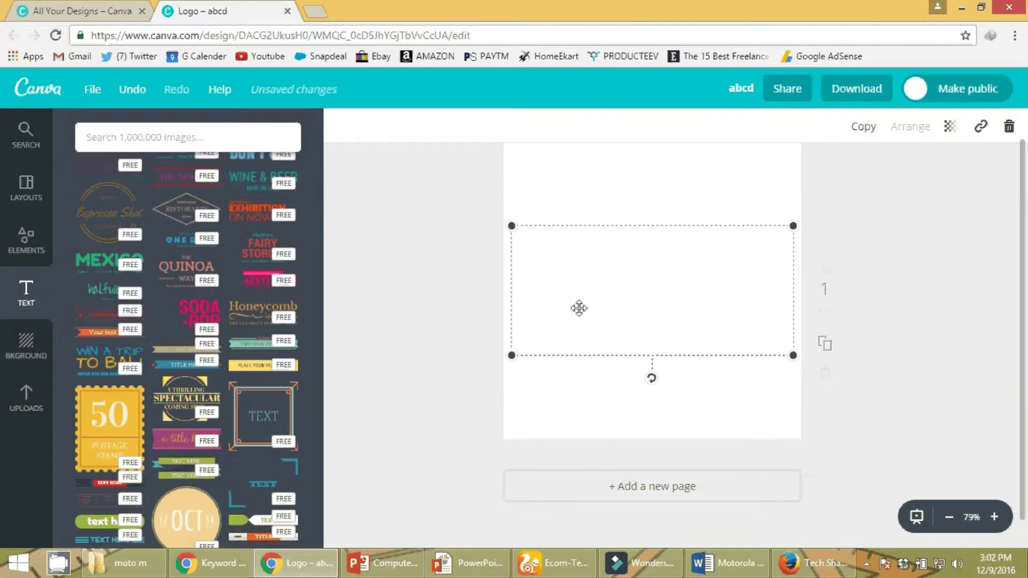
{"action": "left_click", "coordinate": [717, 385]}
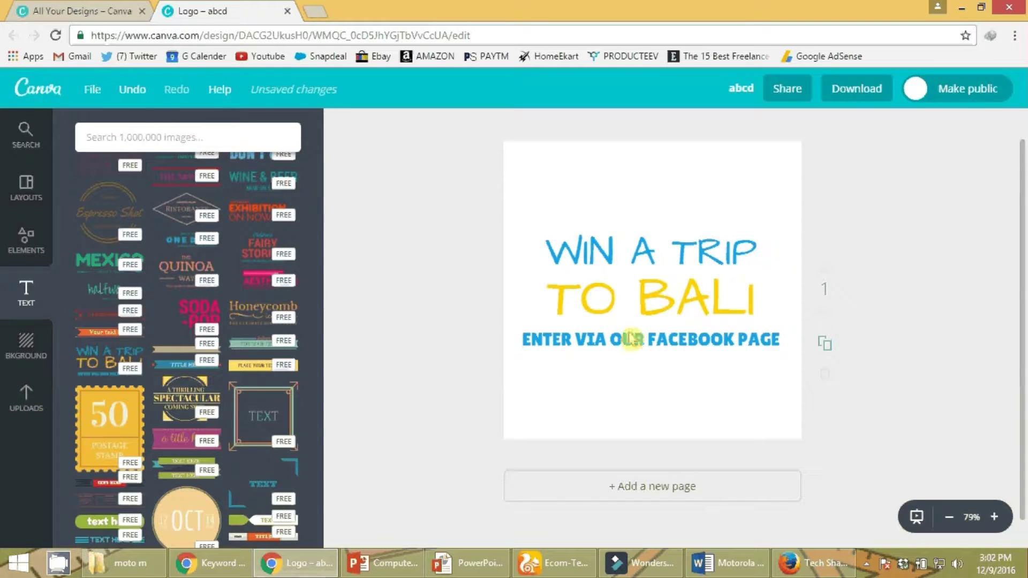
{"action": "double_click", "coordinate": [655, 291]}
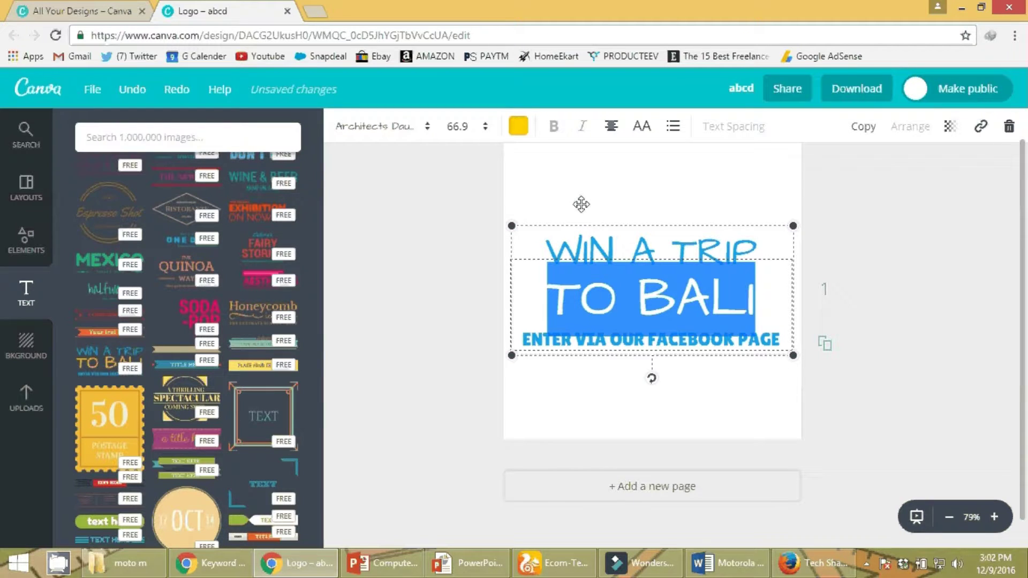
{"action": "left_click", "coordinate": [520, 127]}
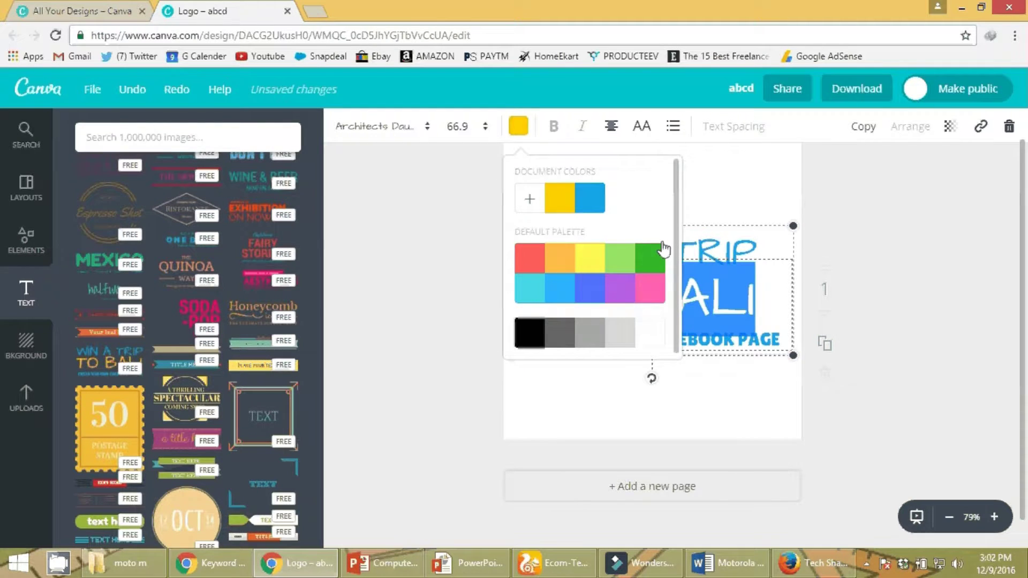
{"action": "left_click", "coordinate": [662, 250]}
{"action": "left_click", "coordinate": [787, 184]}
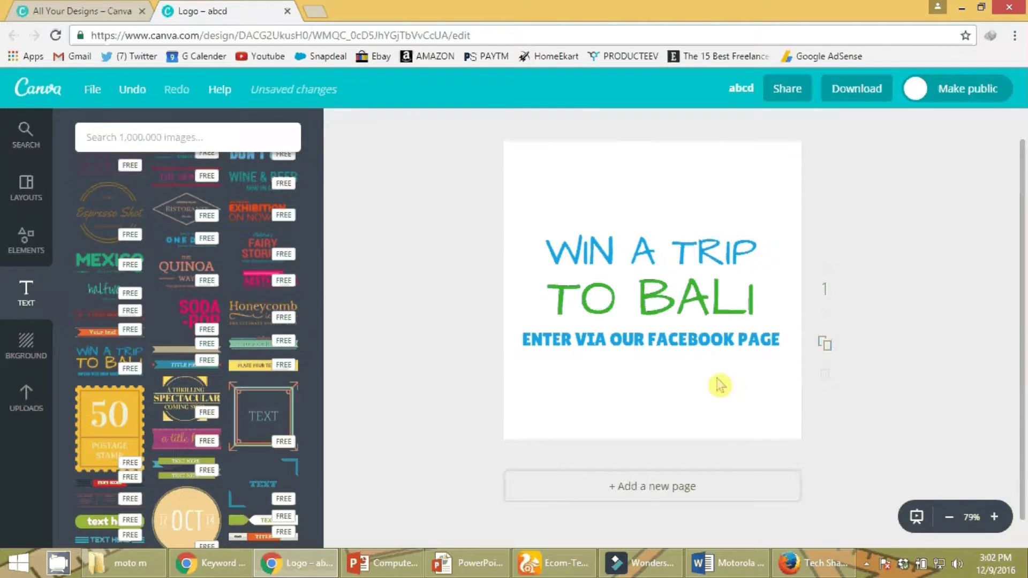
- Colour the "ENTER VIA OUR FACEBOOK PAGE" line red, and delete the whole Bali text design from the page
{"action": "left_click", "coordinate": [702, 355]}
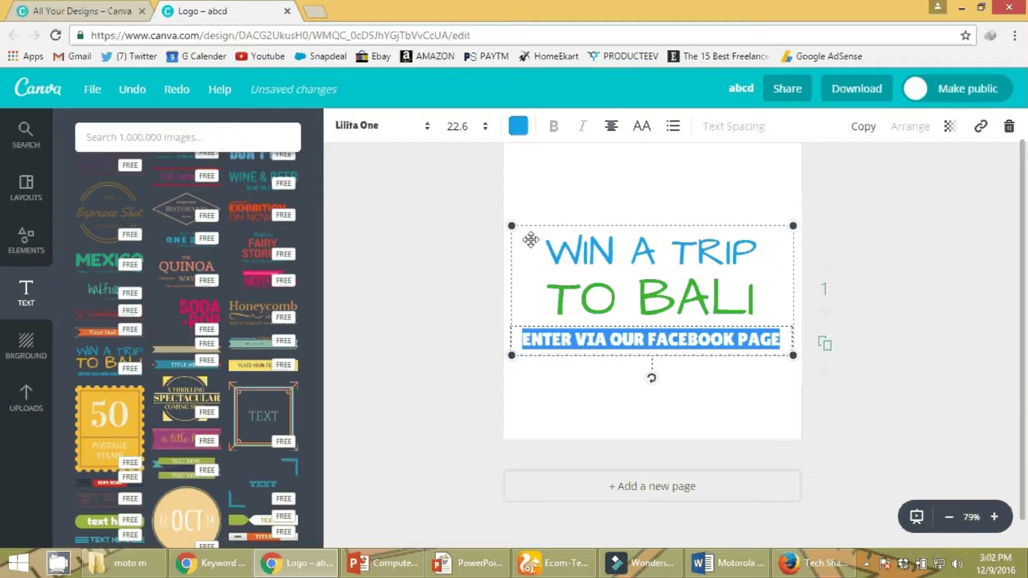
{"action": "left_click", "coordinate": [517, 127]}
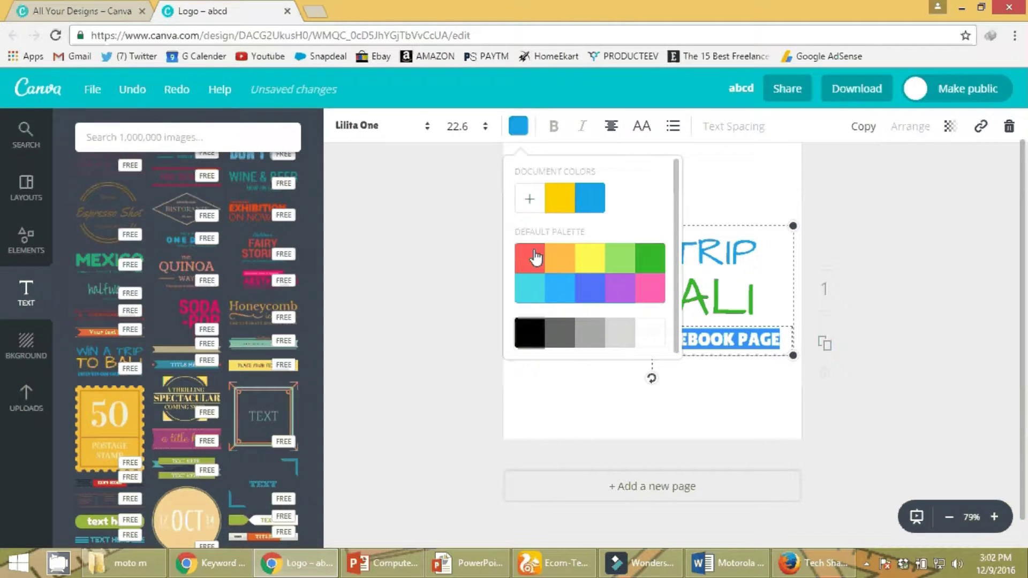
{"action": "left_click", "coordinate": [535, 259]}
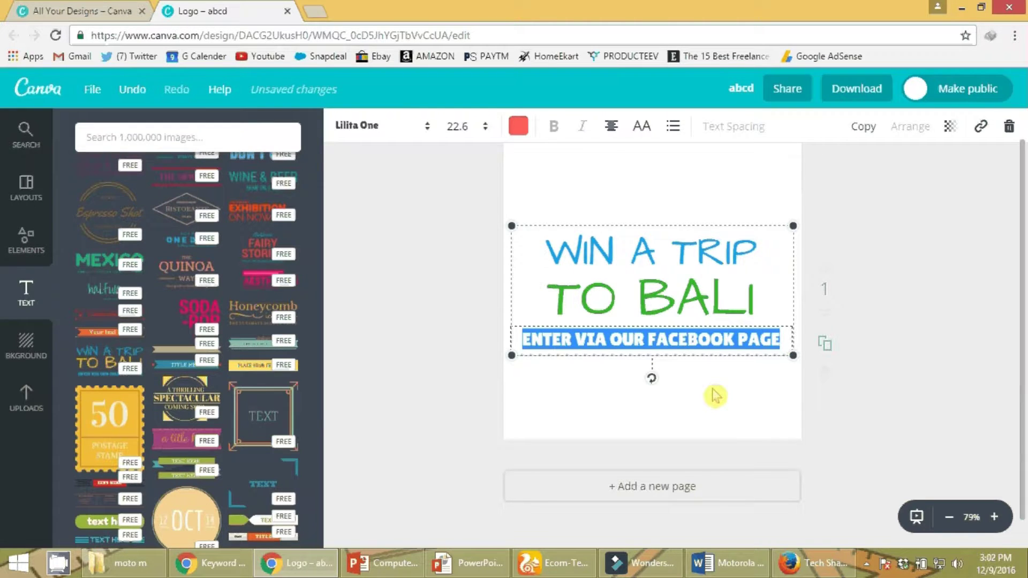
{"action": "left_click", "coordinate": [715, 396]}
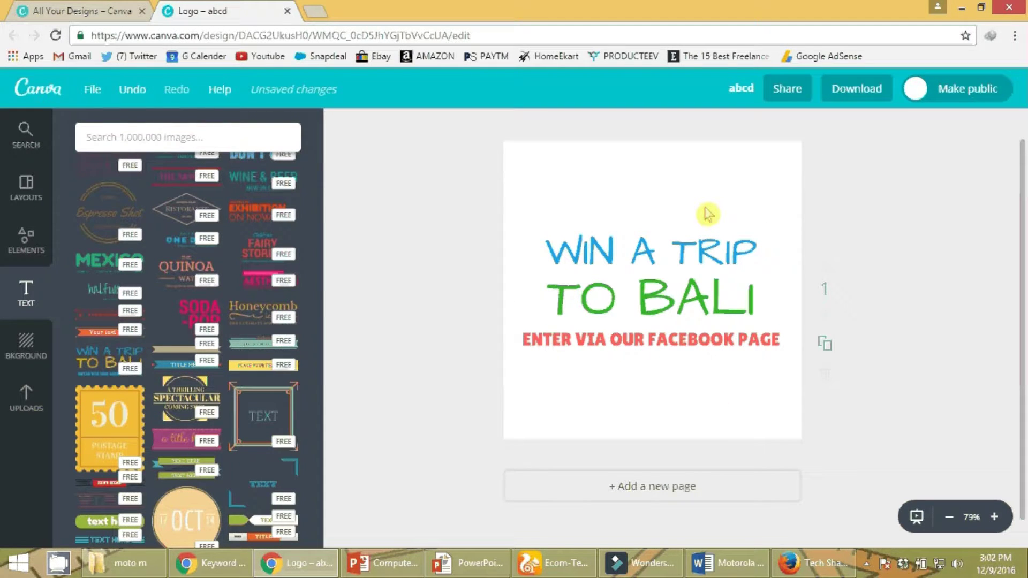
{"action": "double_click", "coordinate": [667, 237]}
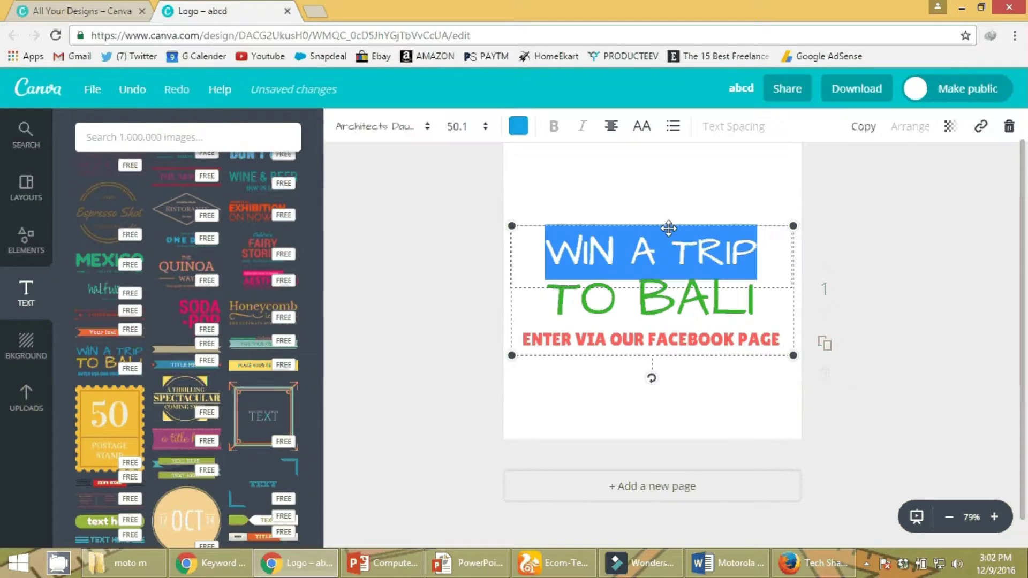
{"action": "key", "text": "Delete"}
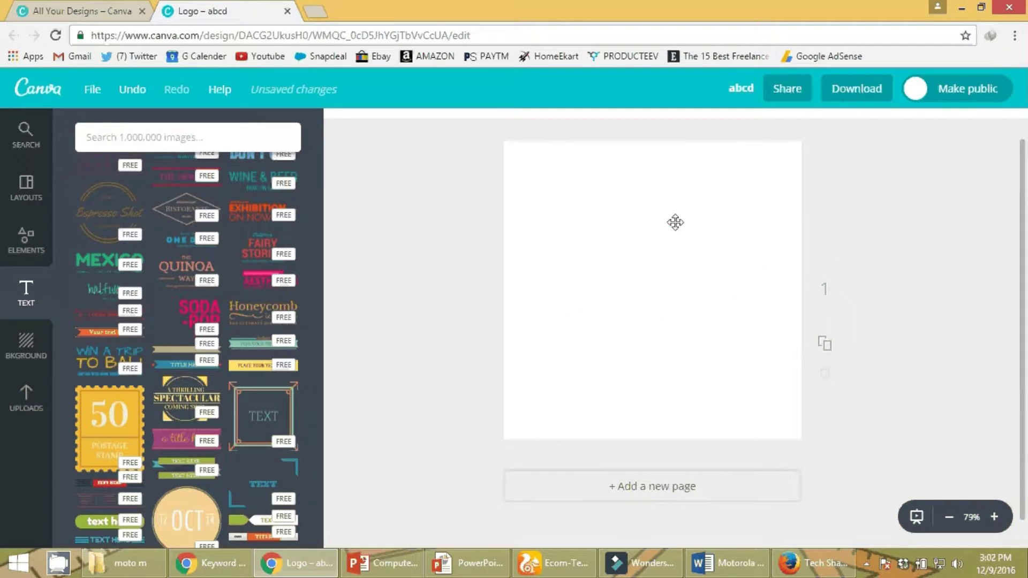
- Add the diamond-framed "WOLF & HOUND" text design to the page and select its three text lines one after another without changing them
{"action": "left_click", "coordinate": [270, 267]}
{"action": "scroll", "coordinate": [268, 266], "scroll_direction": "up", "scroll_amount": 3}
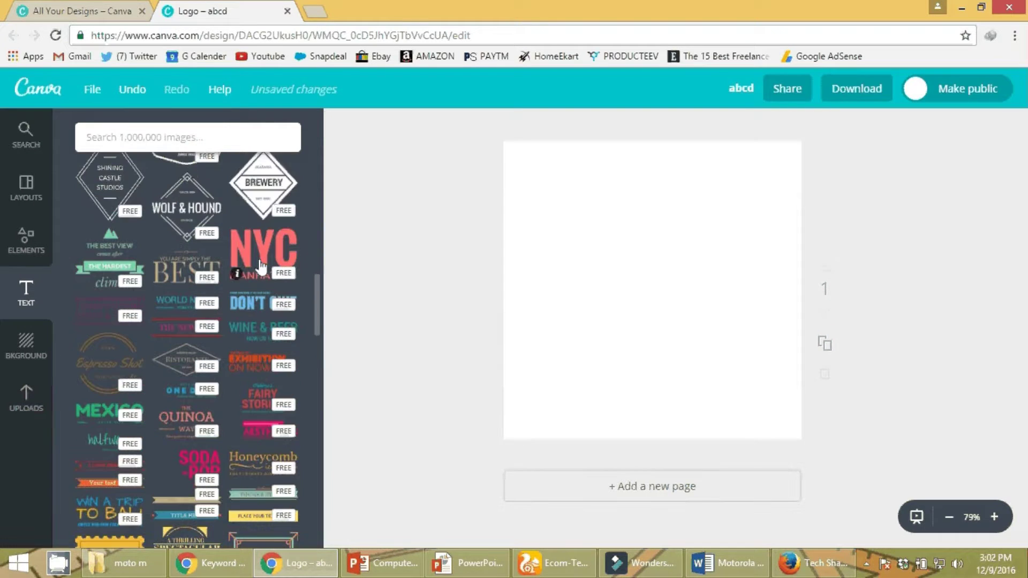
{"action": "left_click", "coordinate": [201, 216]}
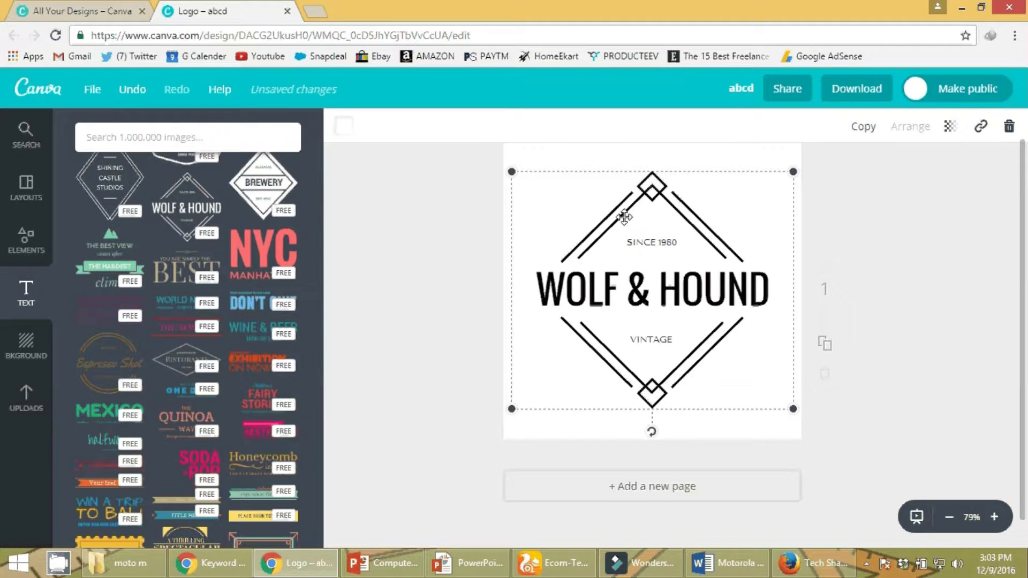
{"action": "double_click", "coordinate": [673, 251]}
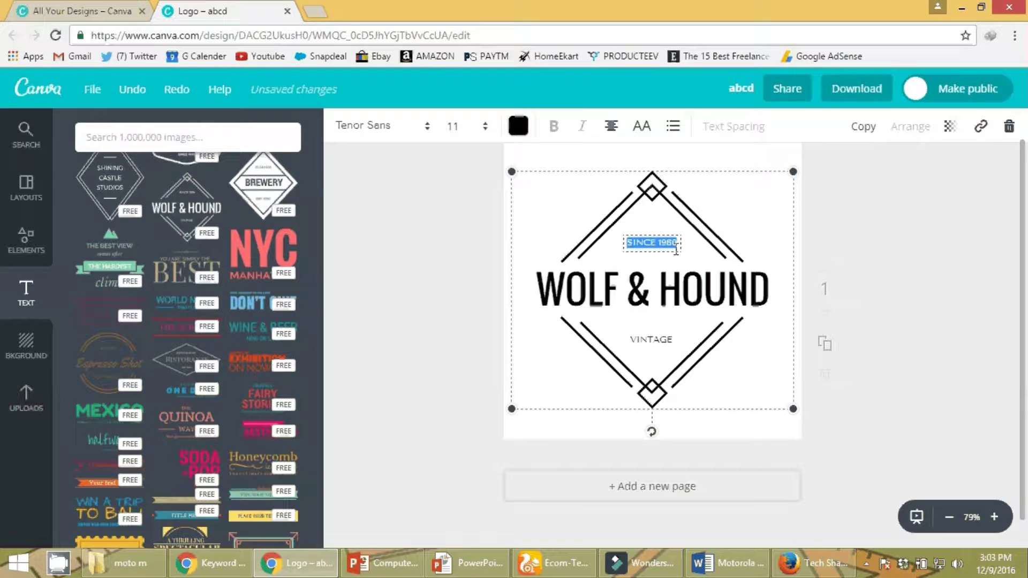
{"action": "double_click", "coordinate": [657, 339]}
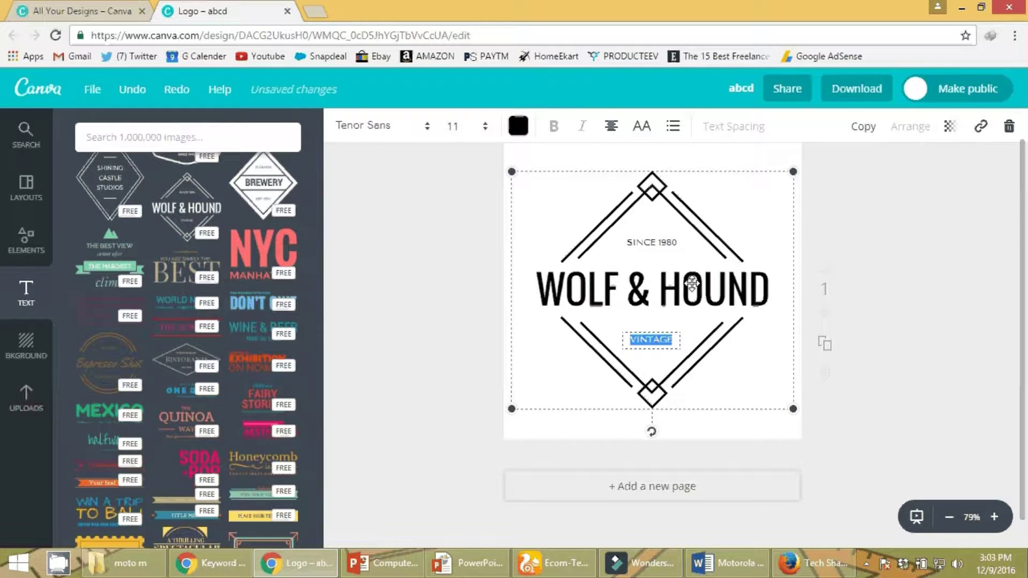
{"action": "left_click", "coordinate": [688, 284]}
{"action": "double_click", "coordinate": [686, 284]}
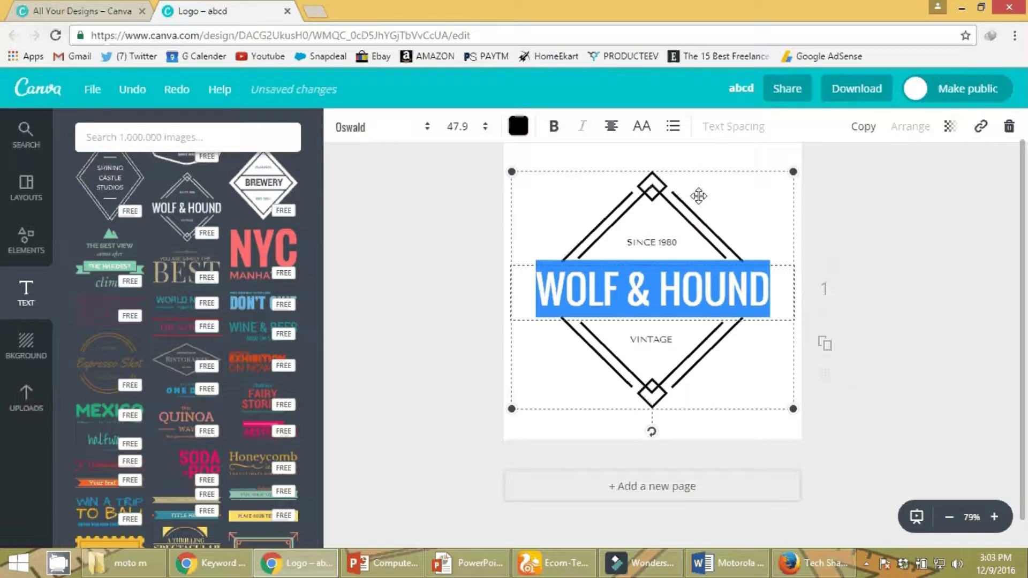
{"action": "left_click", "coordinate": [710, 158]}
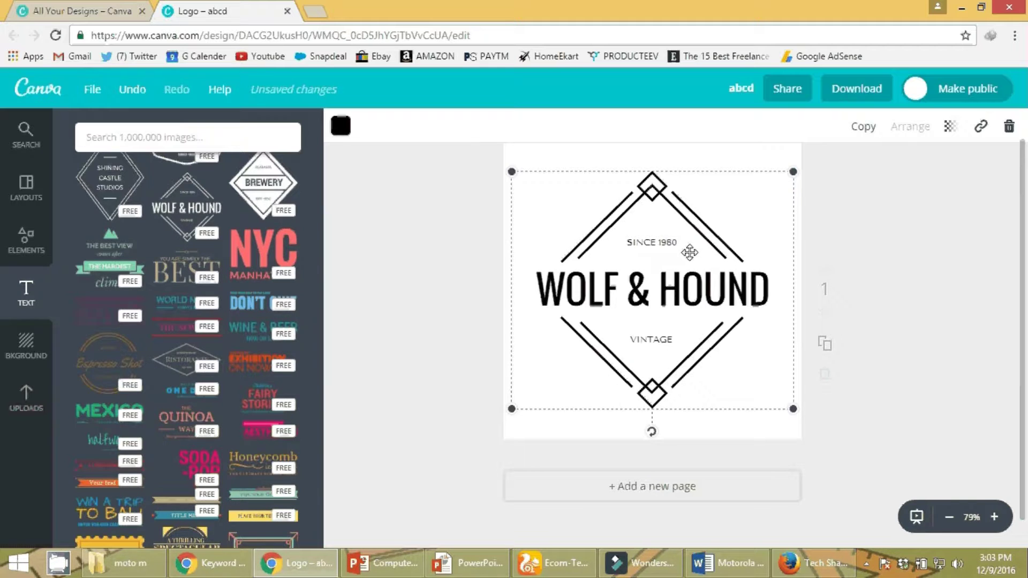
- Upload the AMAZON LOGO image from the computer's Downloads folder
{"action": "left_click", "coordinate": [22, 399]}
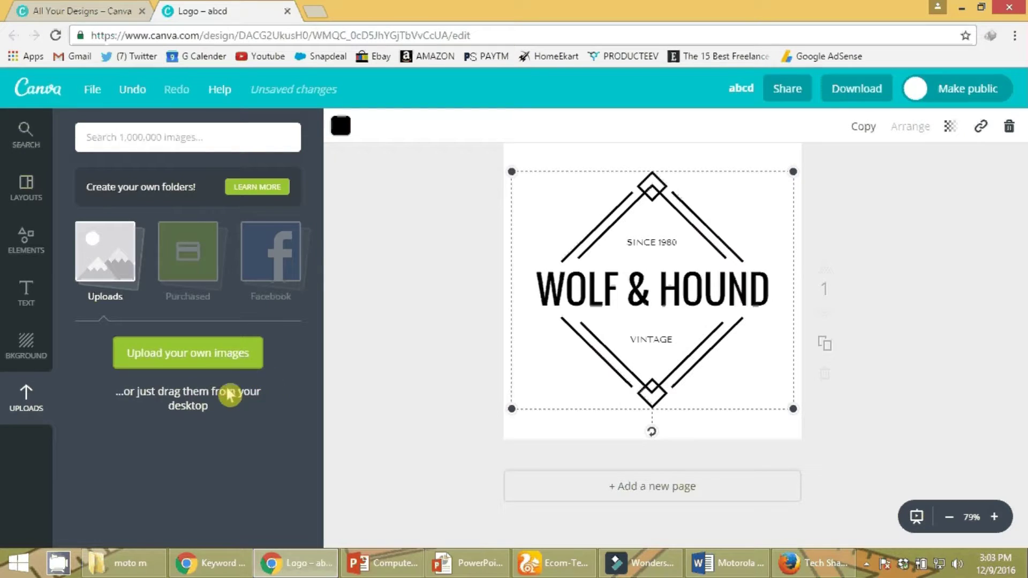
{"action": "left_click", "coordinate": [188, 353]}
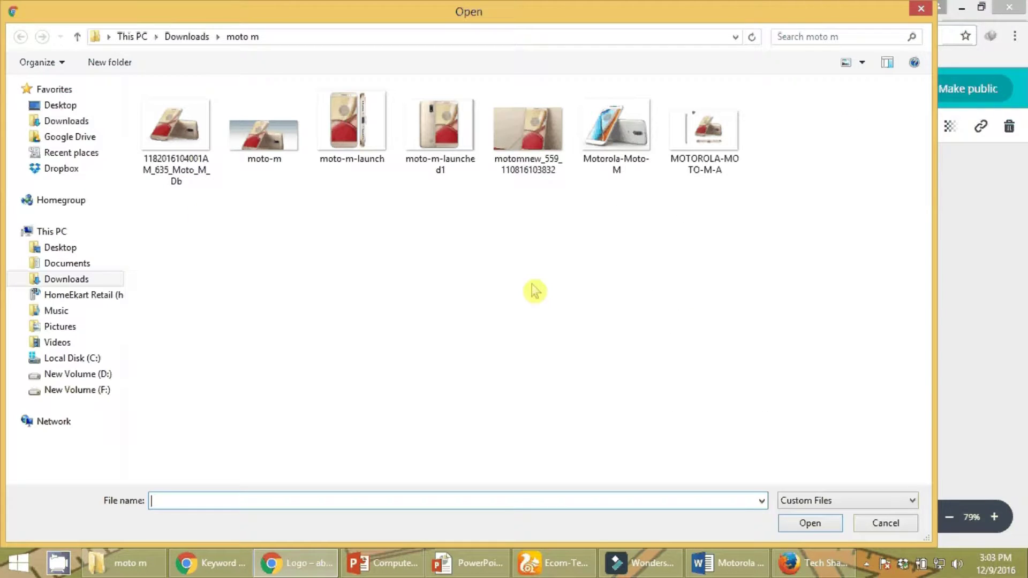
{"action": "left_click", "coordinate": [64, 122]}
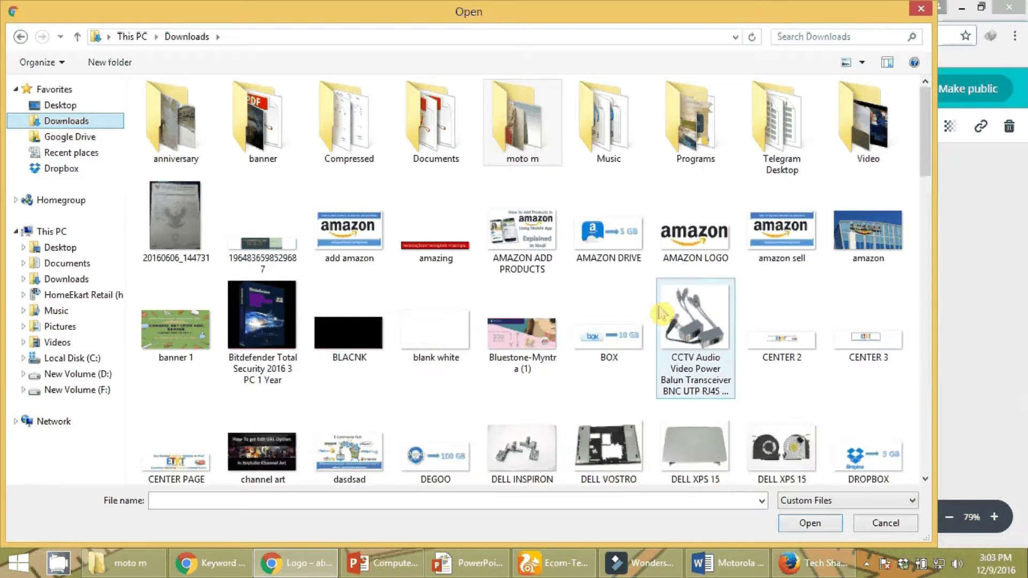
{"action": "left_click", "coordinate": [703, 248]}
{"action": "double_click", "coordinate": [701, 248]}
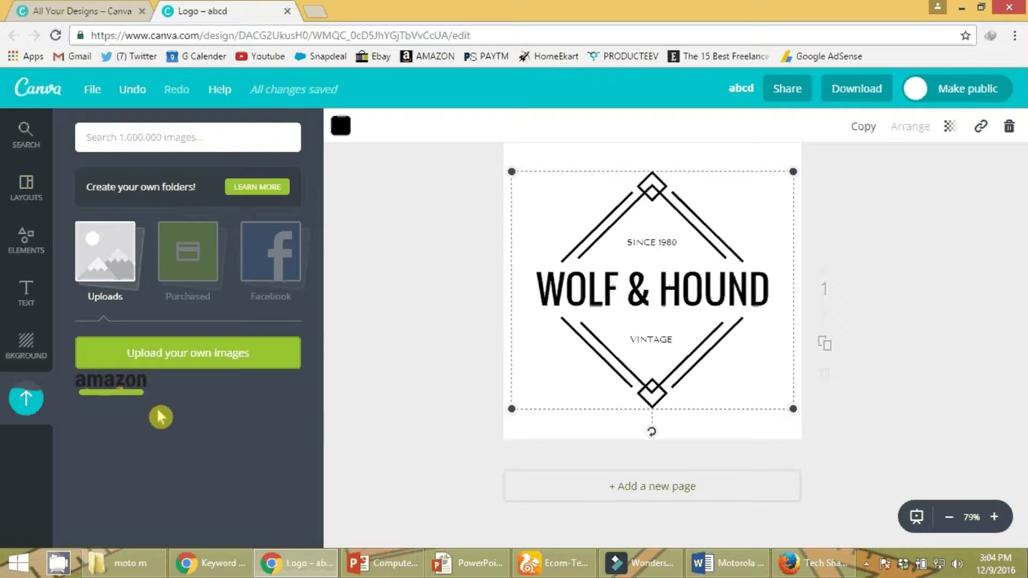
- Place the uploaded amazon logo on the page, shrink it, and centre it inside the diamond just above "WOLF & HOUND"
{"action": "left_click", "coordinate": [143, 393]}
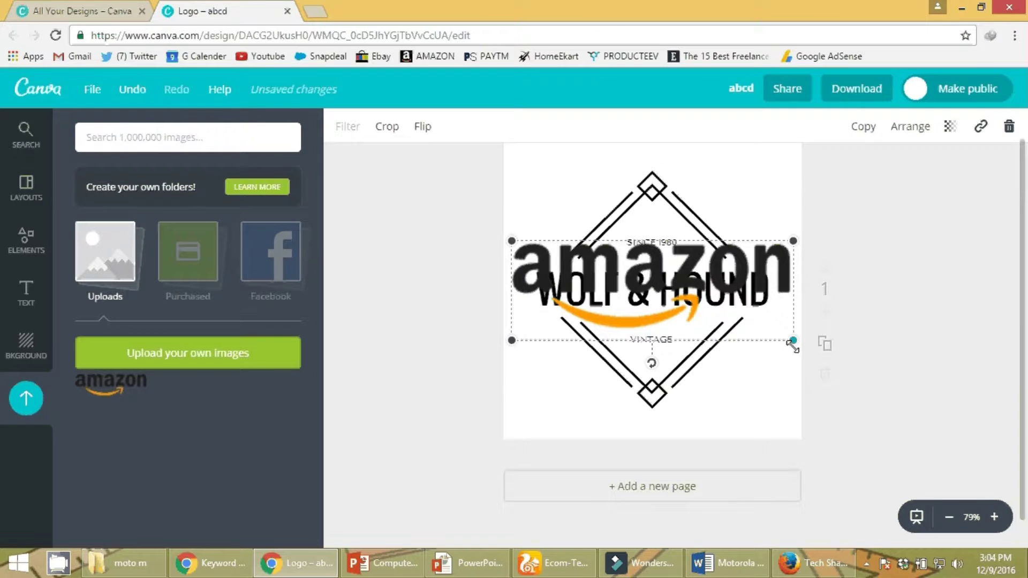
{"action": "left_click_drag", "start_coordinate": [793, 340], "coordinate": [644, 286]}
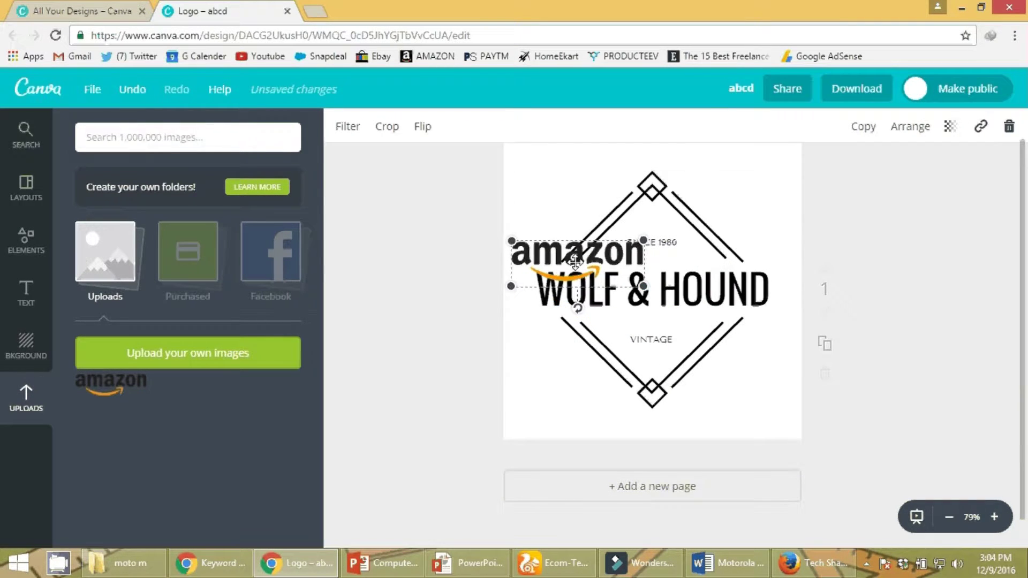
{"action": "left_click_drag", "start_coordinate": [575, 262], "coordinate": [652, 253]}
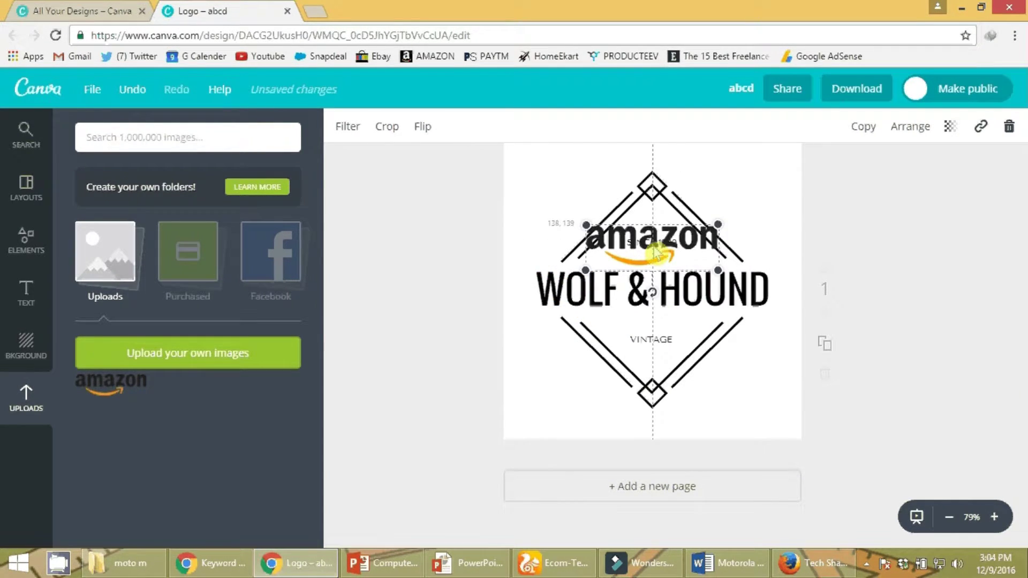
{"action": "left_click_drag", "start_coordinate": [716, 267], "coordinate": [668, 243]}
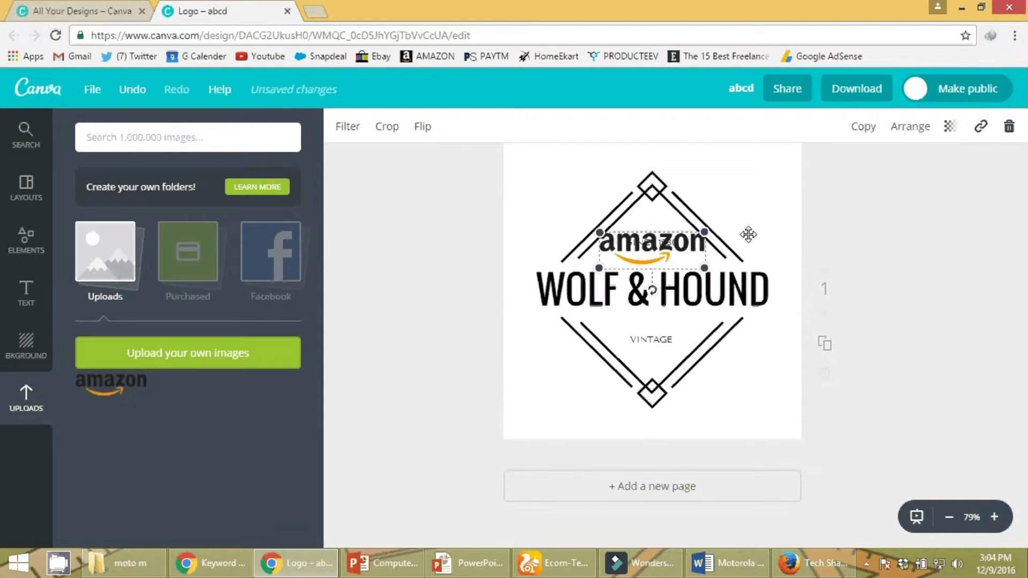
{"action": "left_click", "coordinate": [749, 234]}
{"action": "left_click", "coordinate": [739, 146]}
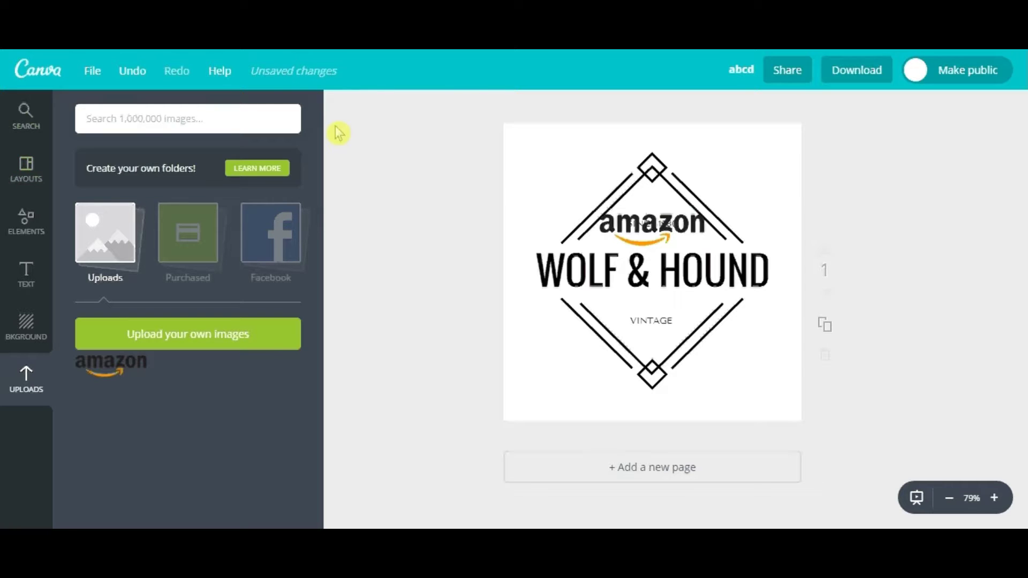
- Close the logo design, find "youtube" among the design types, and start a new YouTube Channel Art design
{"action": "key", "text": "ctrl+w"}
{"action": "left_click", "coordinate": [574, 104]}
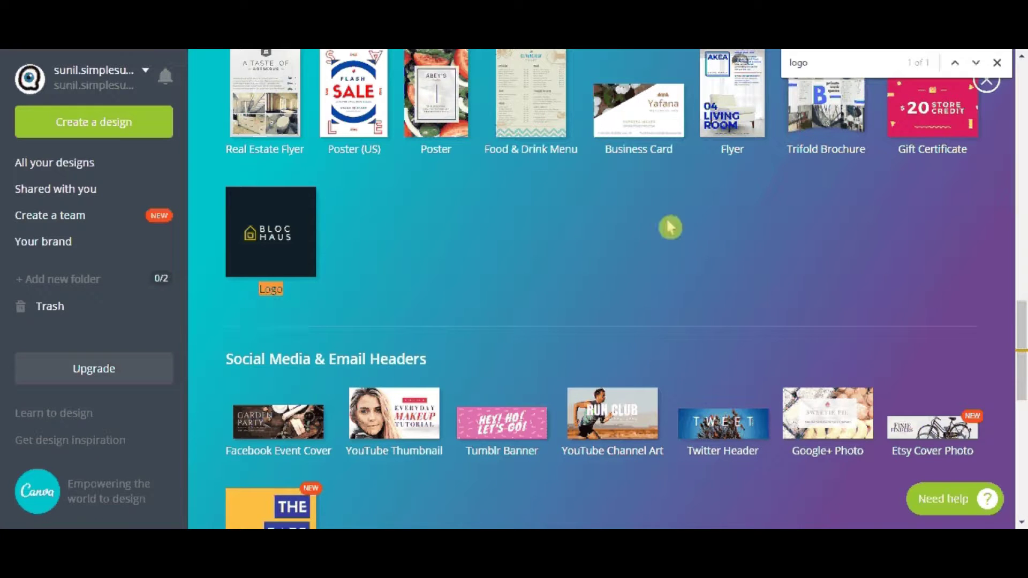
{"action": "key", "text": "ctrl+f"}
{"action": "type", "text": "you"}
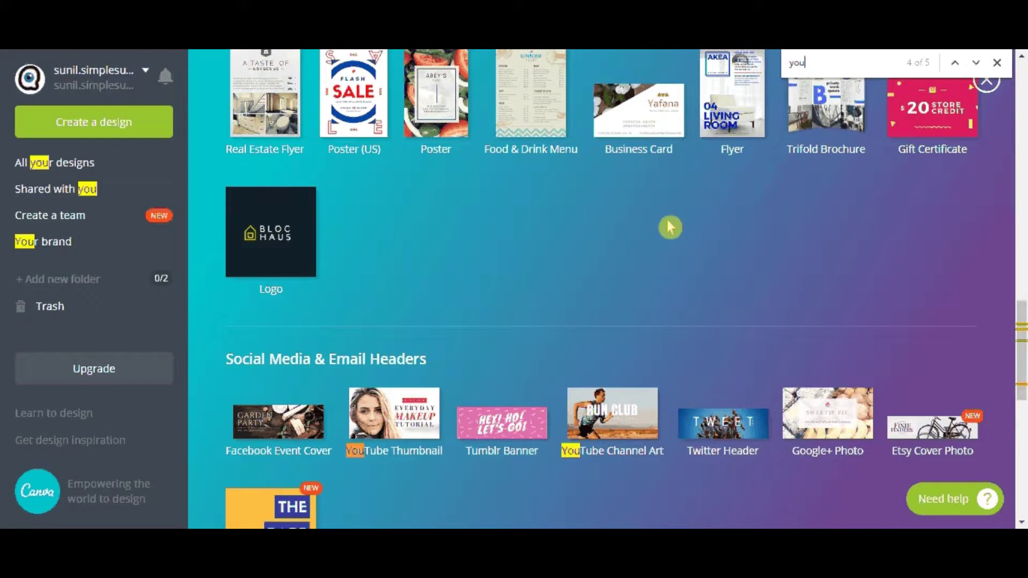
{"action": "type", "text": "tube"}
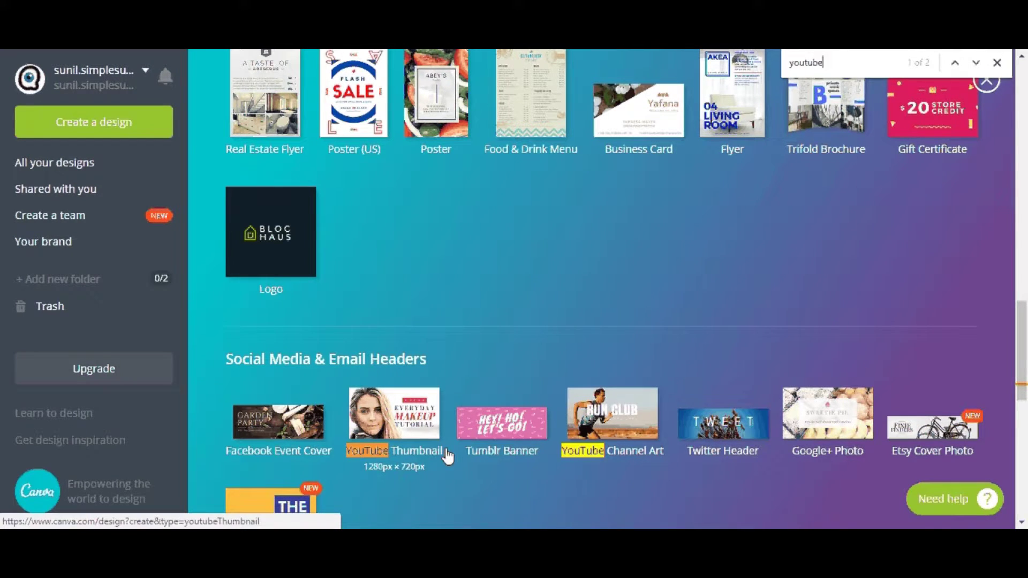
{"action": "left_click", "coordinate": [635, 459]}
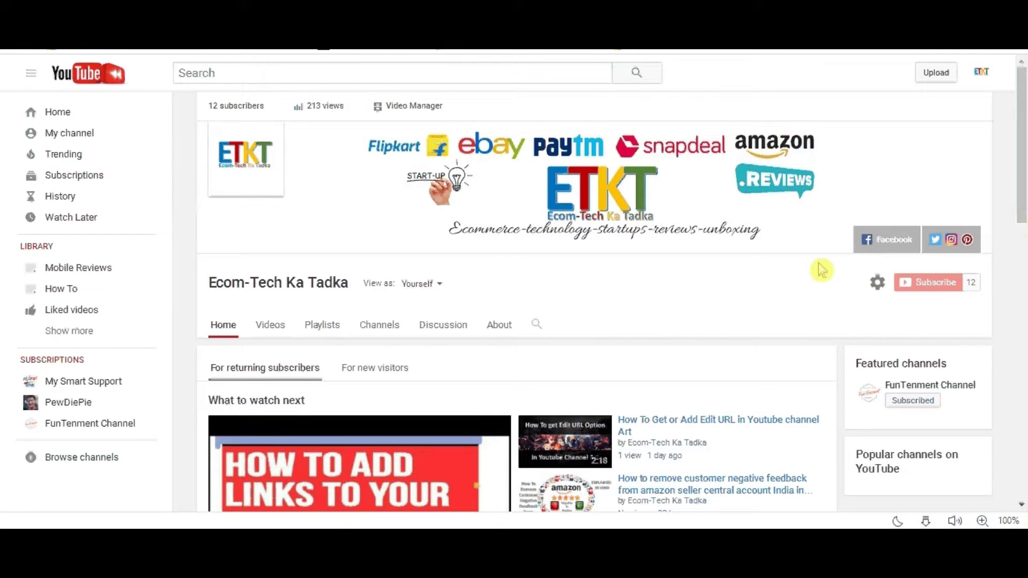
- Apply the free "Fun farlo" road layout to the channel art page and move its "farlo" text down below "Fun"
{"action": "mouse_move", "coordinate": [578, 198]}
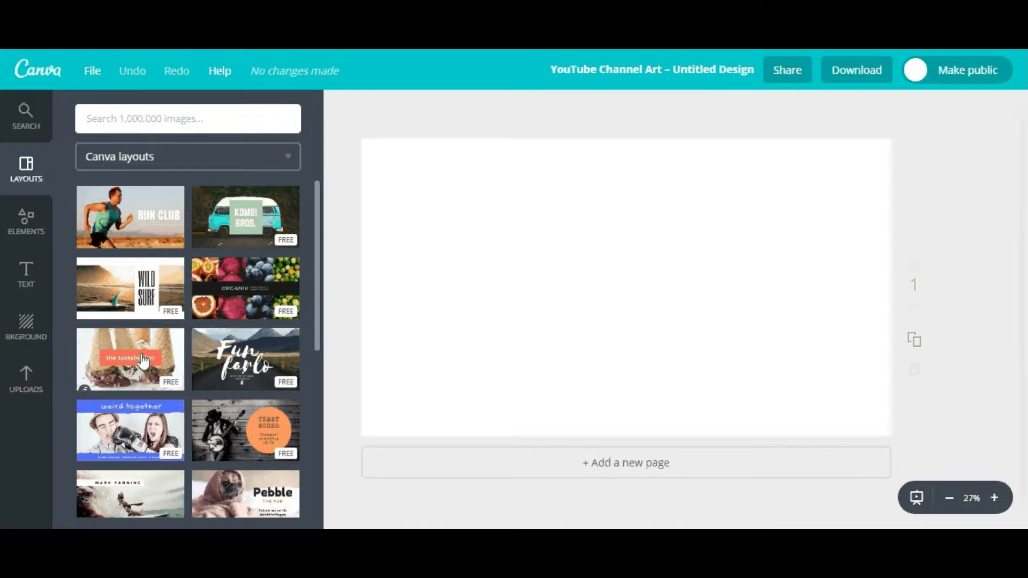
{"action": "left_click", "coordinate": [246, 357]}
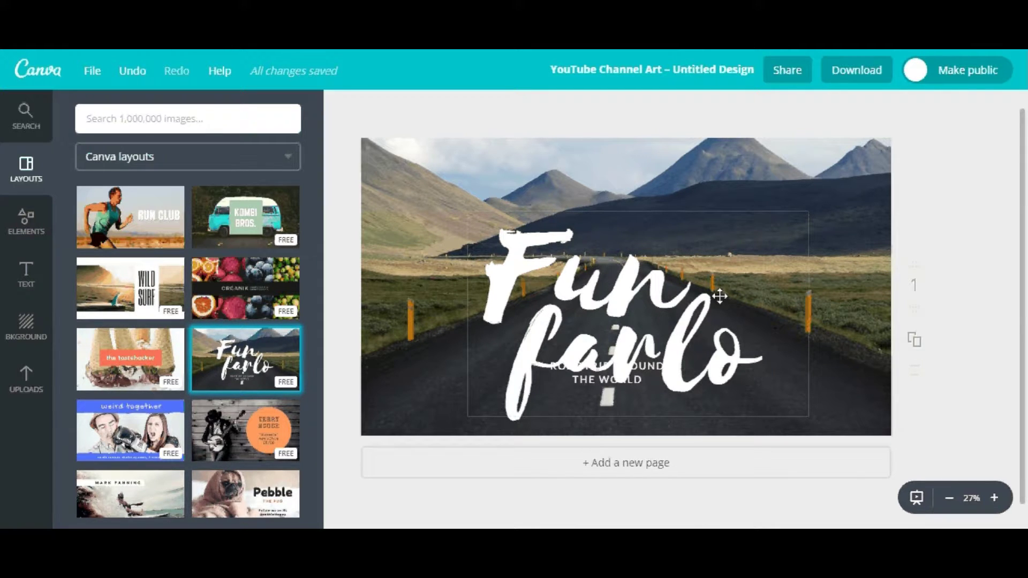
{"action": "key", "text": "ctrl+z"}
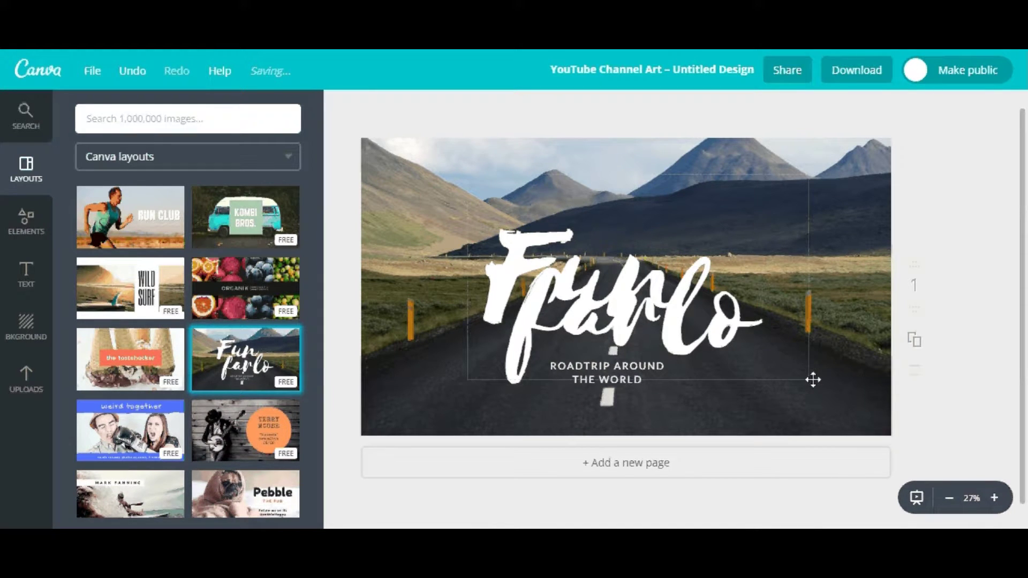
{"action": "left_click", "coordinate": [793, 349]}
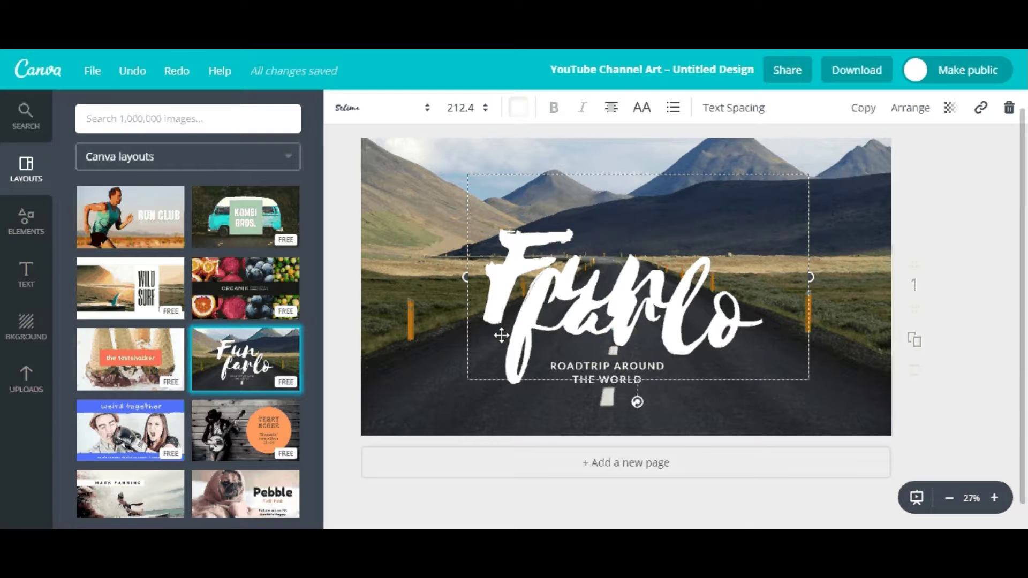
{"action": "left_click_drag", "start_coordinate": [698, 165], "coordinate": [700, 197]}
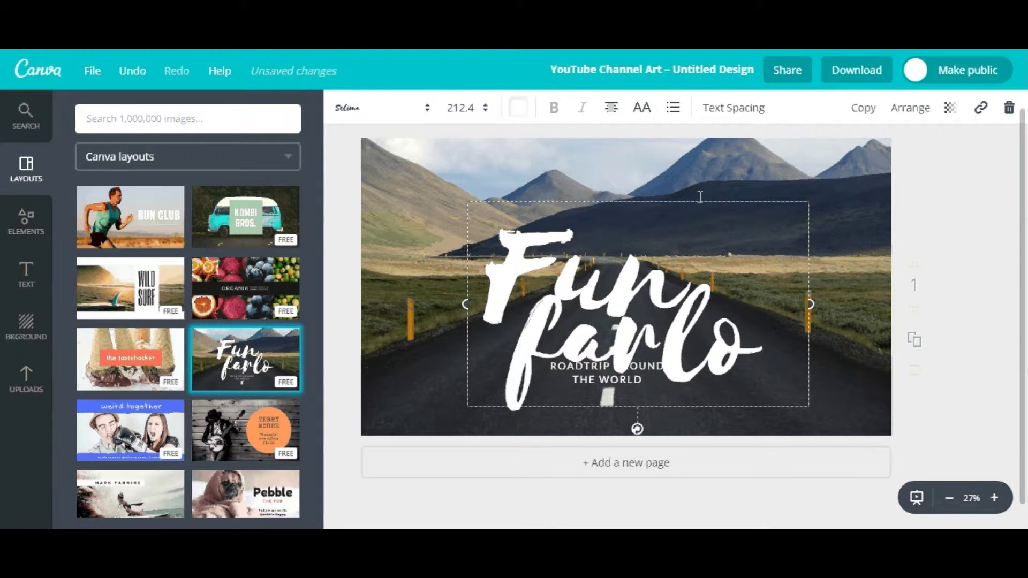
- Set the font size of the "farlo" text to 10
{"action": "triple_click", "coordinate": [639, 314]}
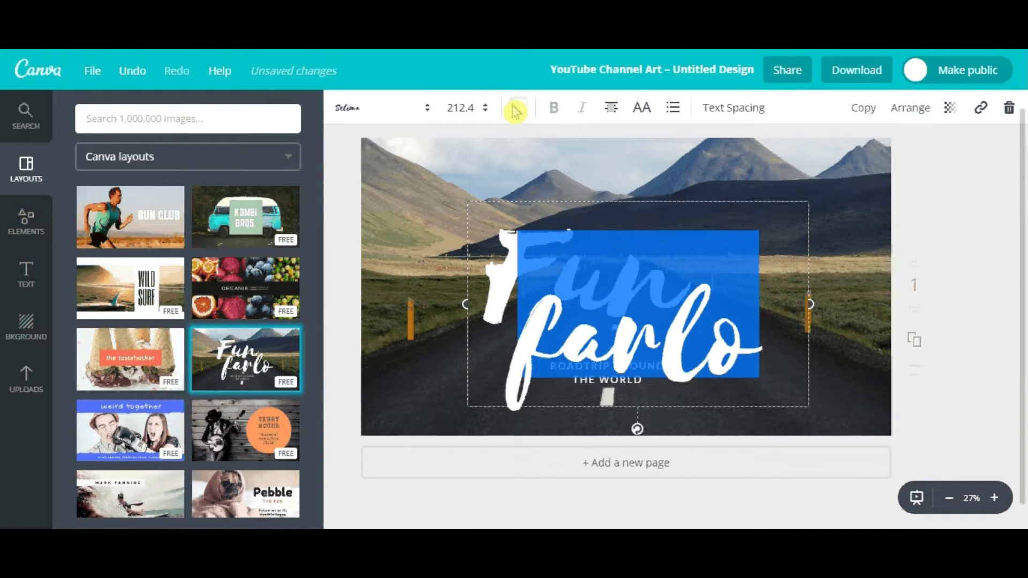
{"action": "left_click", "coordinate": [461, 108]}
{"action": "left_click", "coordinate": [463, 192]}
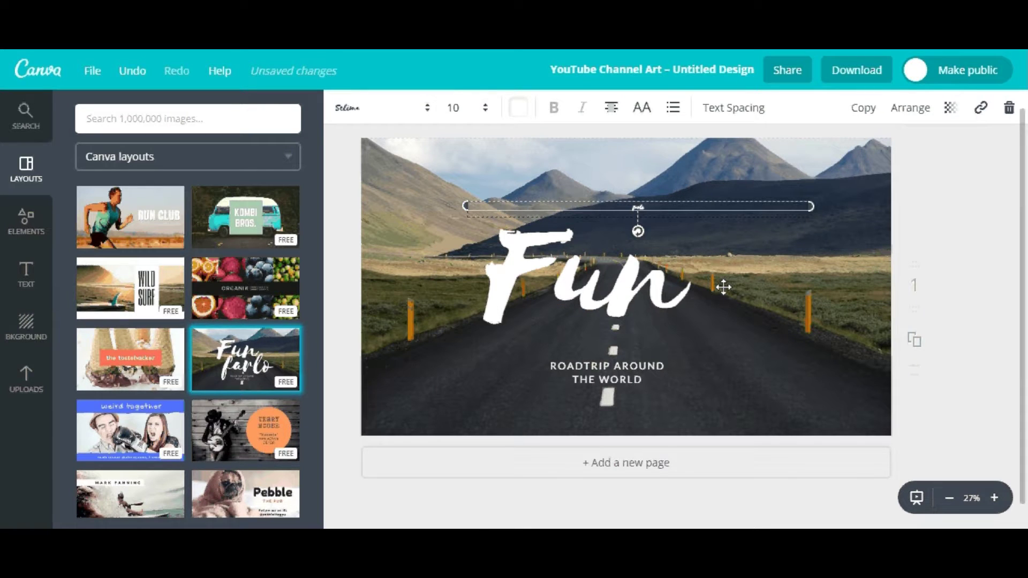
{"action": "key", "text": "ctrl+z"}
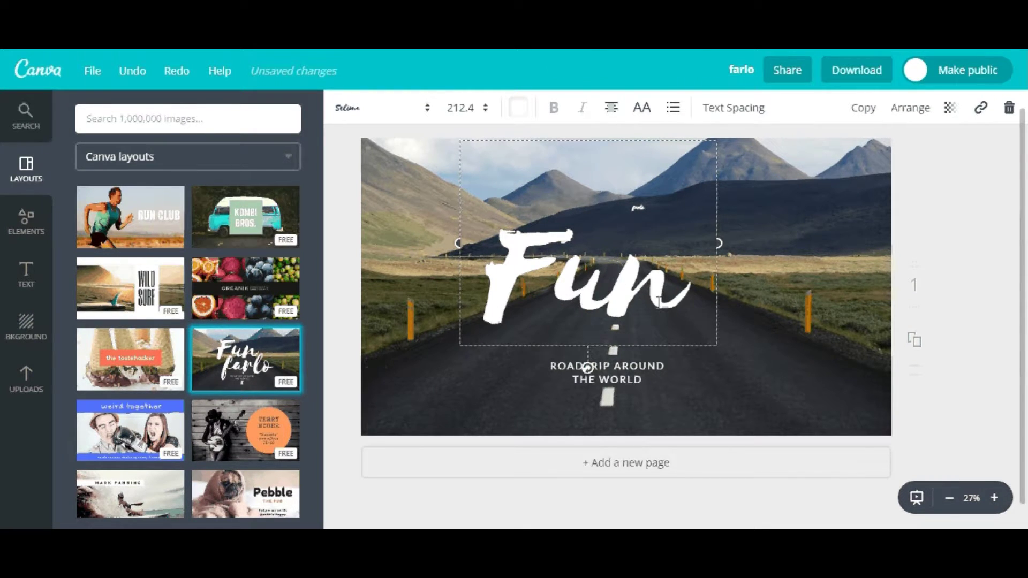
- Set the "Fun" text to size 64, move it down over the start of the road, and widen its text box
{"action": "key", "text": "ctrl+a"}
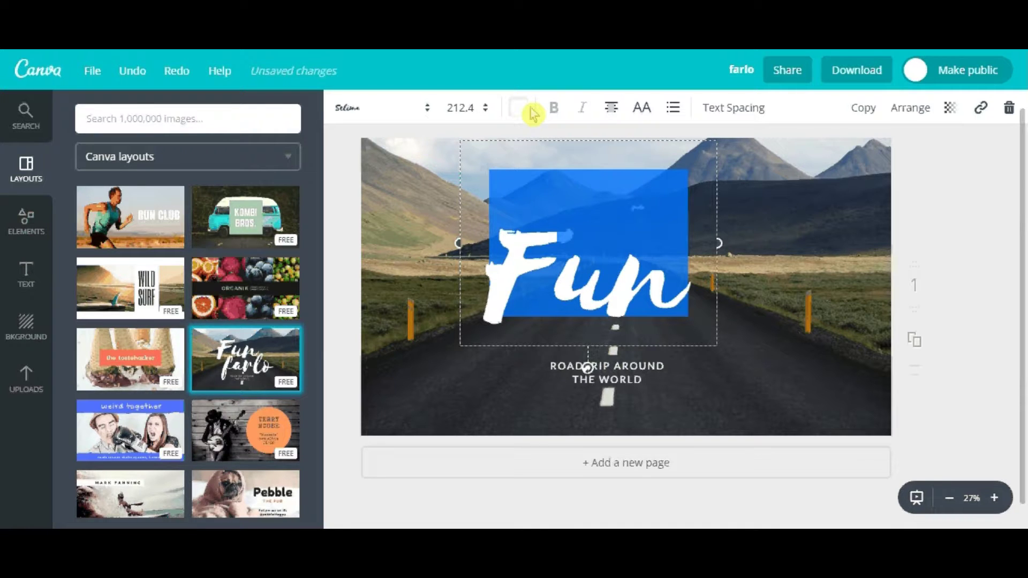
{"action": "left_click", "coordinate": [461, 114]}
{"action": "left_click", "coordinate": [461, 116]}
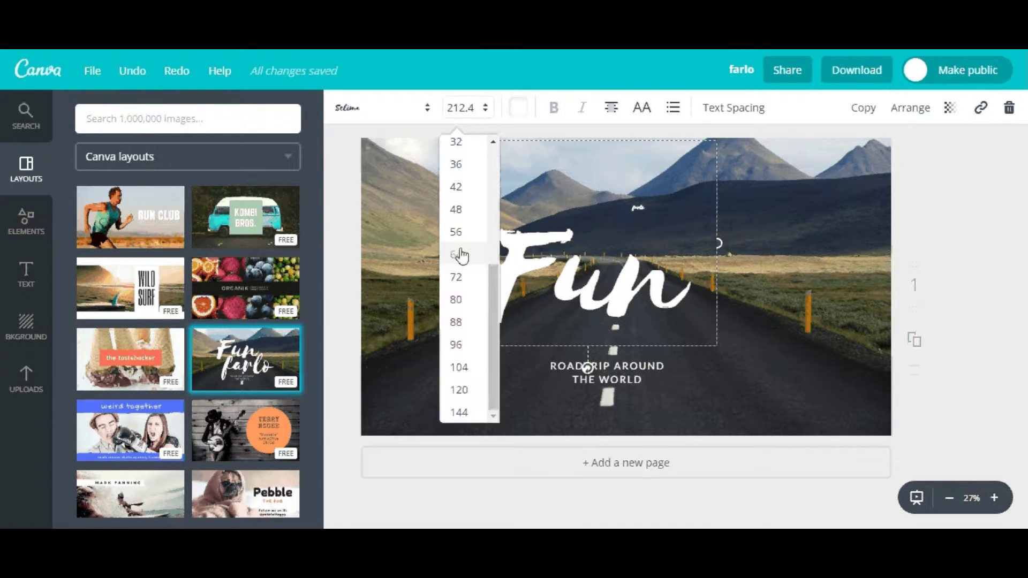
{"action": "left_click", "coordinate": [461, 255]}
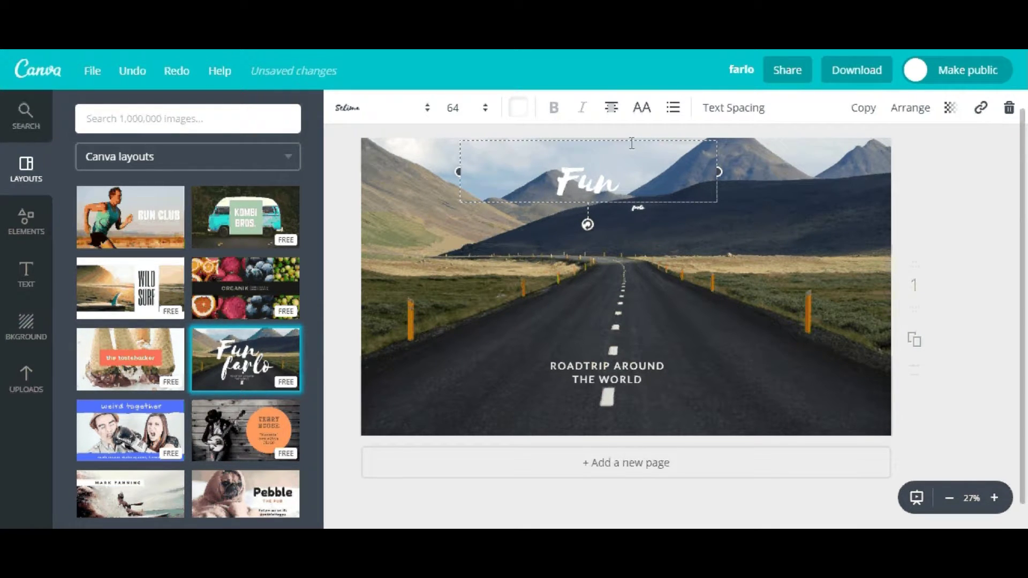
{"action": "left_click_drag", "start_coordinate": [632, 143], "coordinate": [651, 236]}
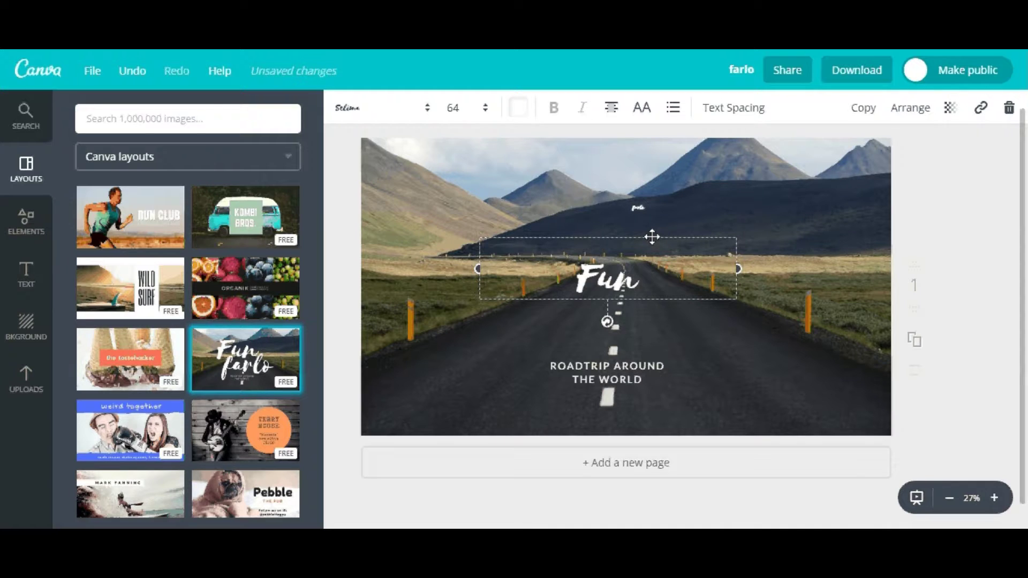
{"action": "left_click_drag", "start_coordinate": [825, 264], "coordinate": [808, 268]}
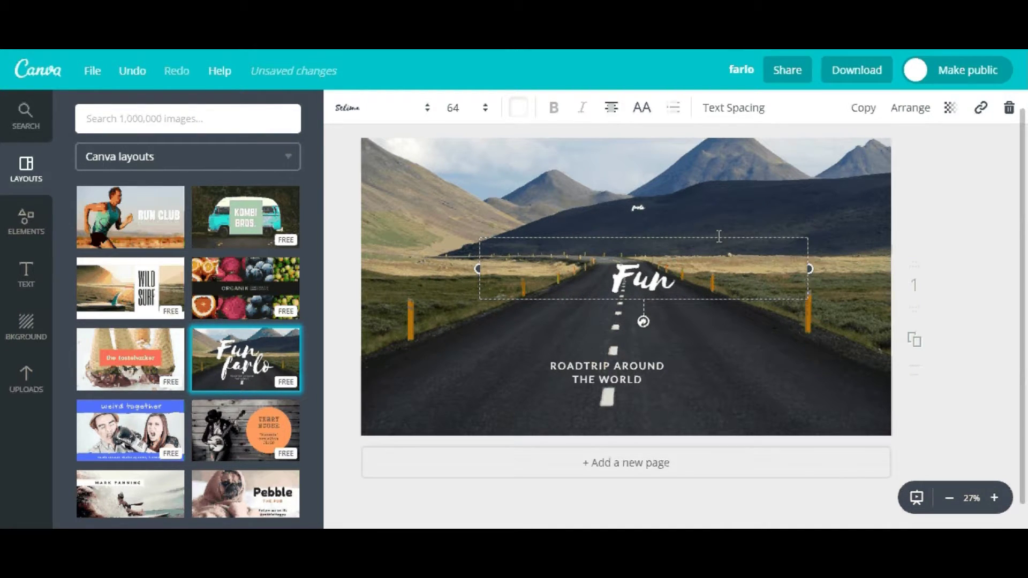
{"action": "left_click_drag", "start_coordinate": [719, 236], "coordinate": [709, 231]}
- Insert "dsasds" directly in front of "Fun" in the road title
{"action": "left_click", "coordinate": [690, 245]}
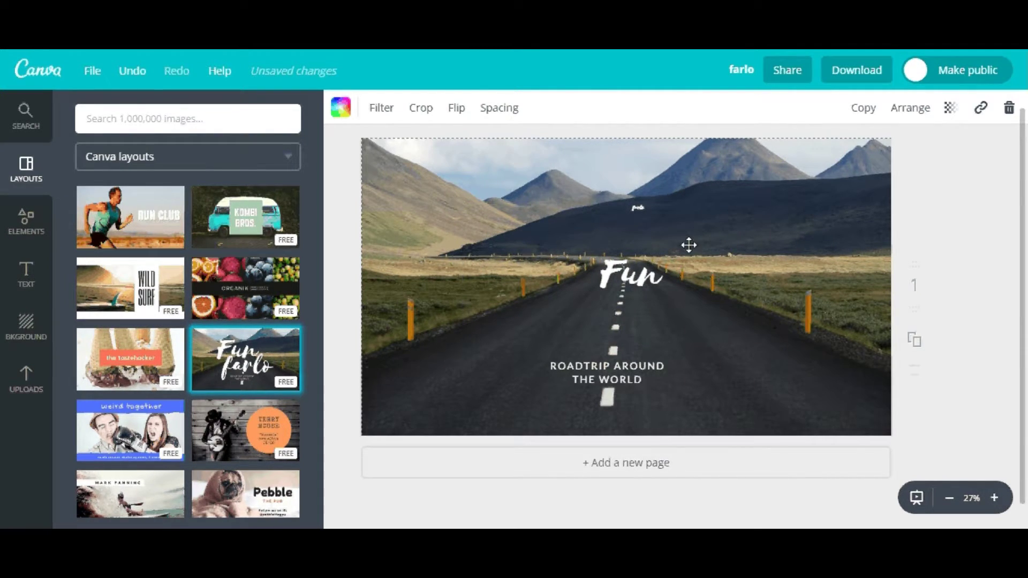
{"action": "left_click", "coordinate": [668, 261]}
{"action": "key", "text": "ctrl+z"}
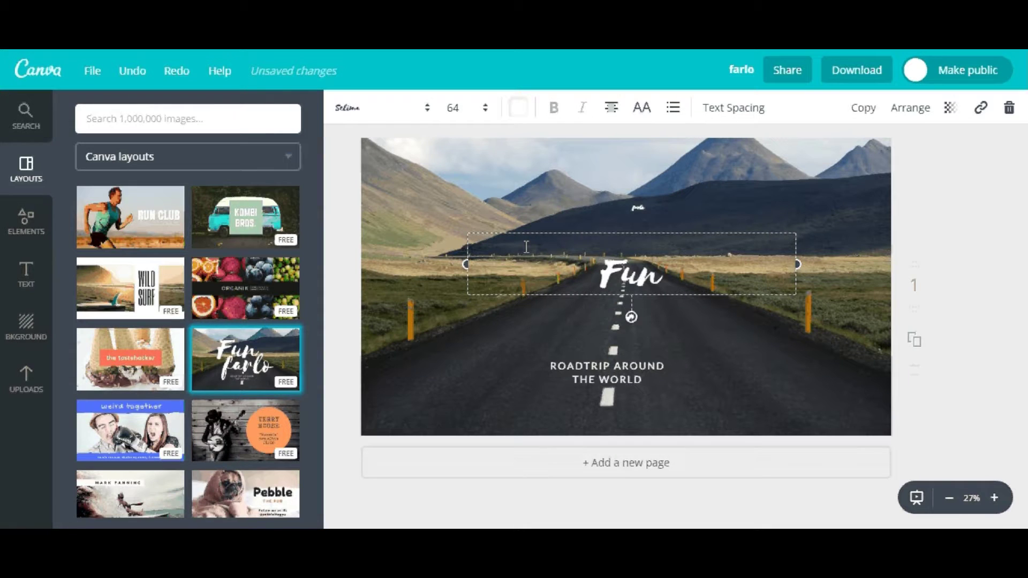
{"action": "left_click", "coordinate": [618, 288]}
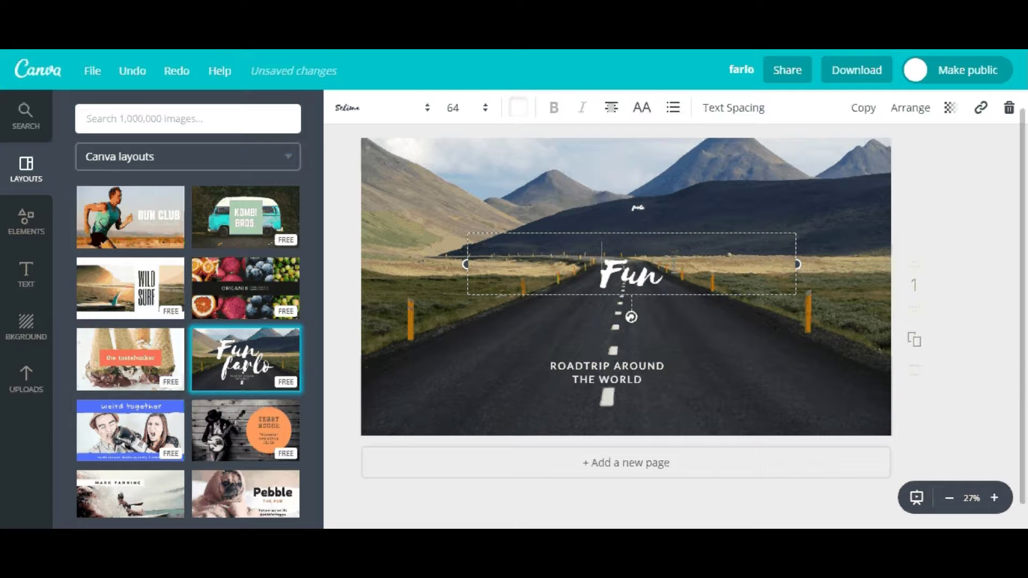
{"action": "type", "text": "dsasds"}
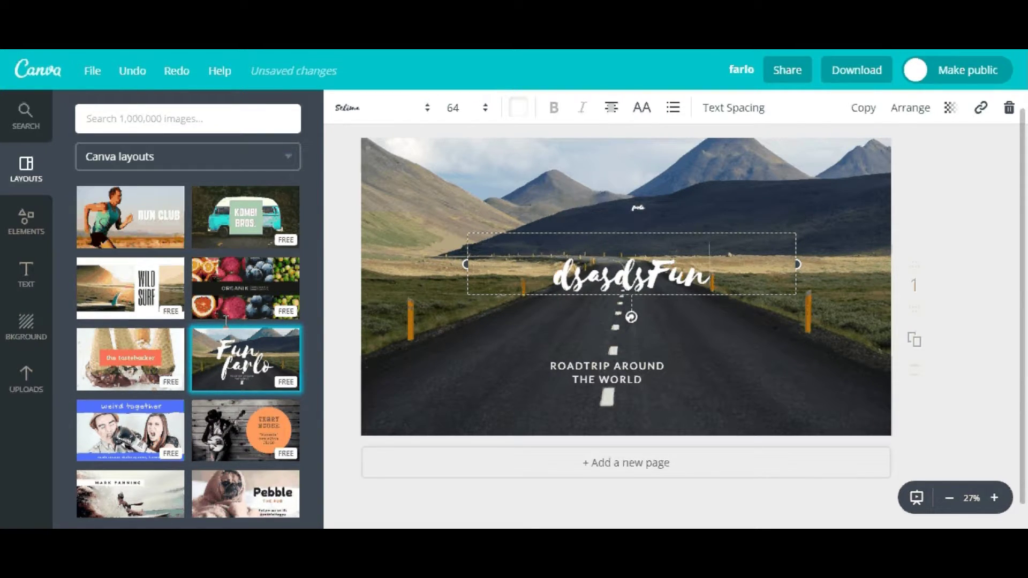
- Place a shrunken copy of the uploaded amazon logo to the left of "dsasdsFun" and shift the text right, clear of it
{"action": "left_click", "coordinate": [26, 379]}
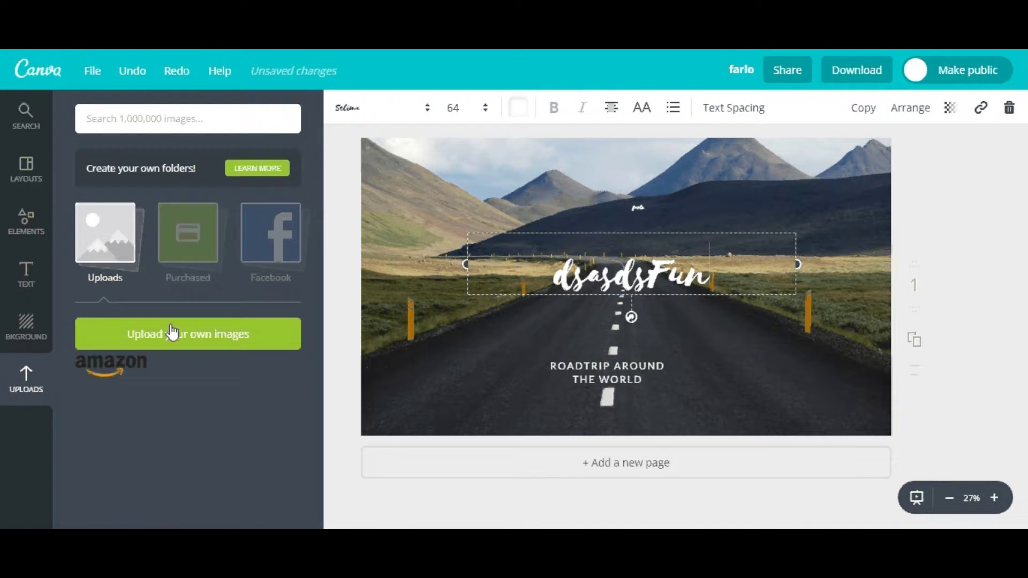
{"action": "left_click", "coordinate": [111, 364]}
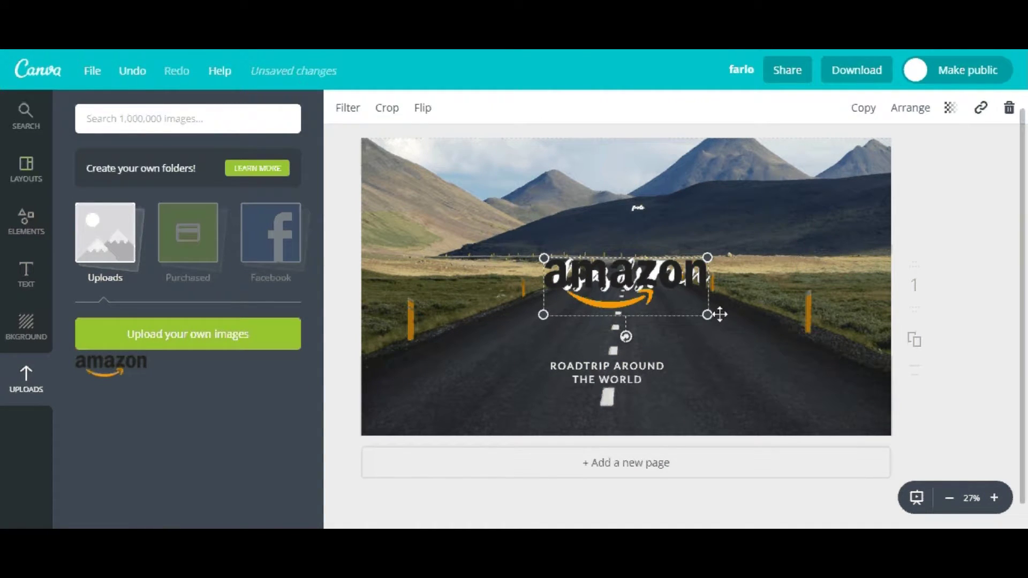
{"action": "left_click_drag", "start_coordinate": [719, 314], "coordinate": [522, 268]}
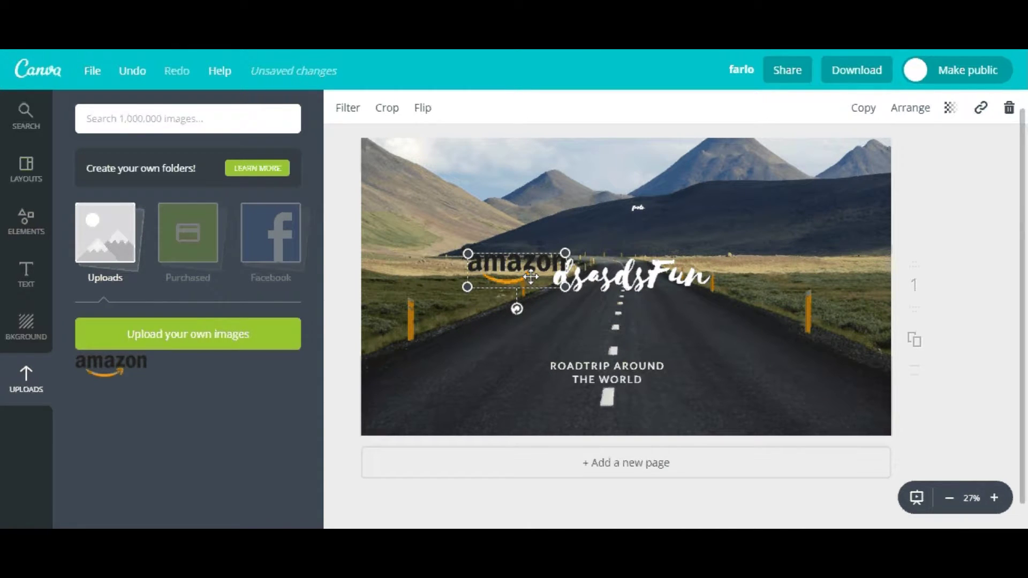
{"action": "left_click", "coordinate": [666, 272]}
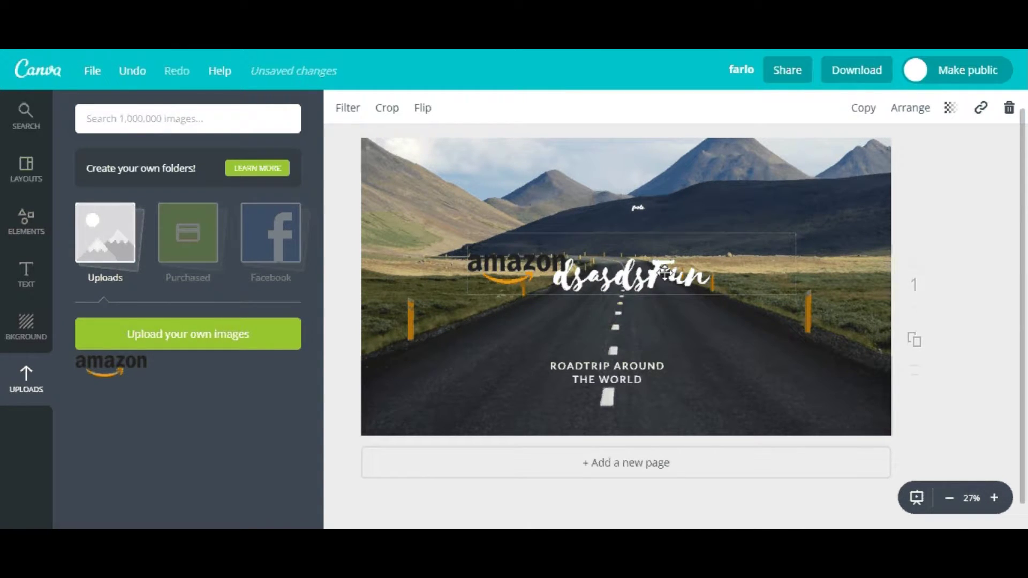
{"action": "left_click", "coordinate": [608, 294]}
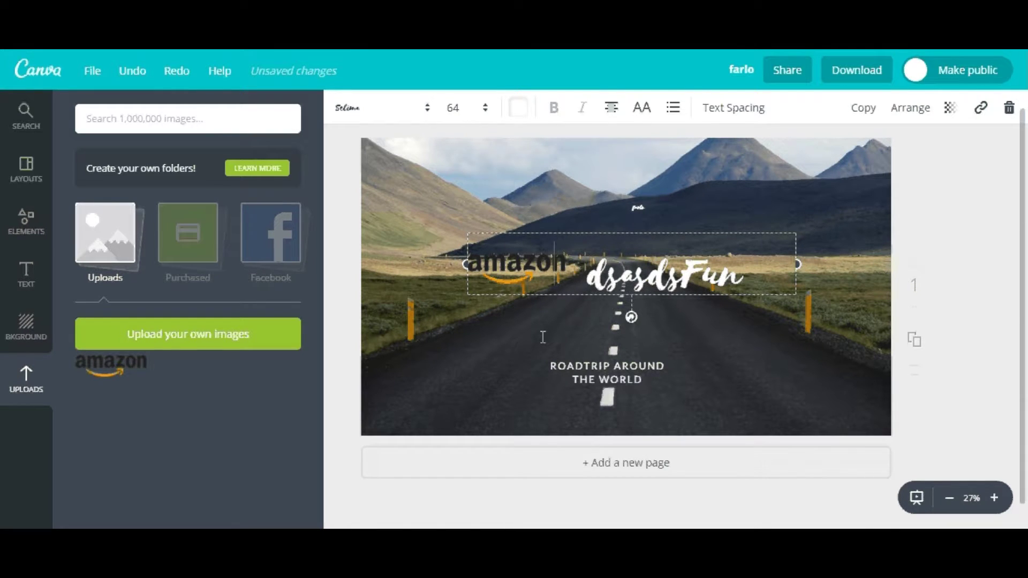
{"action": "left_click_drag", "start_coordinate": [522, 265], "coordinate": [530, 271]}
{"action": "left_click", "coordinate": [426, 260]}
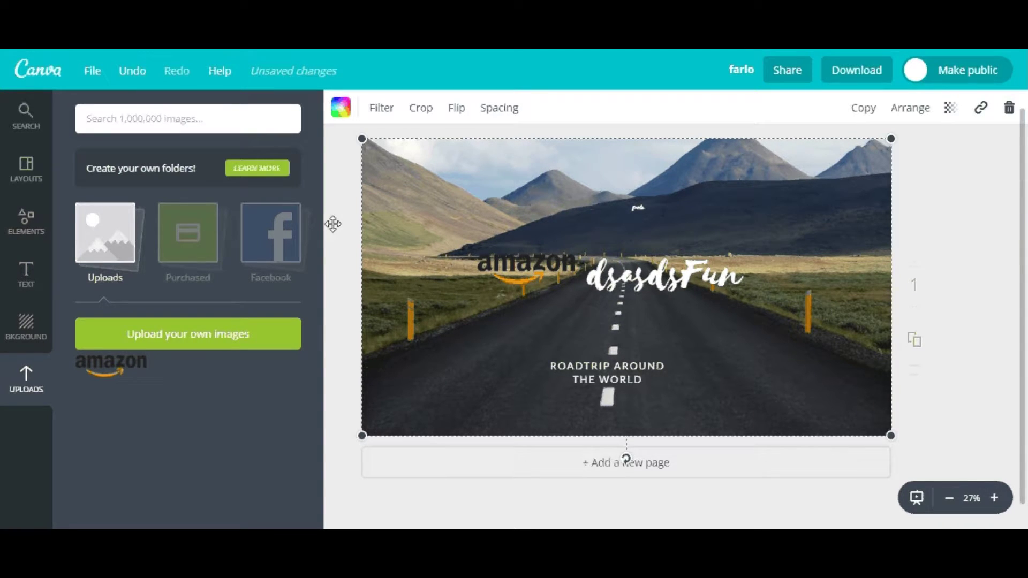
- Replace the page content with the free "the tastehacker" ice cream cone layout
{"action": "left_click", "coordinate": [26, 171]}
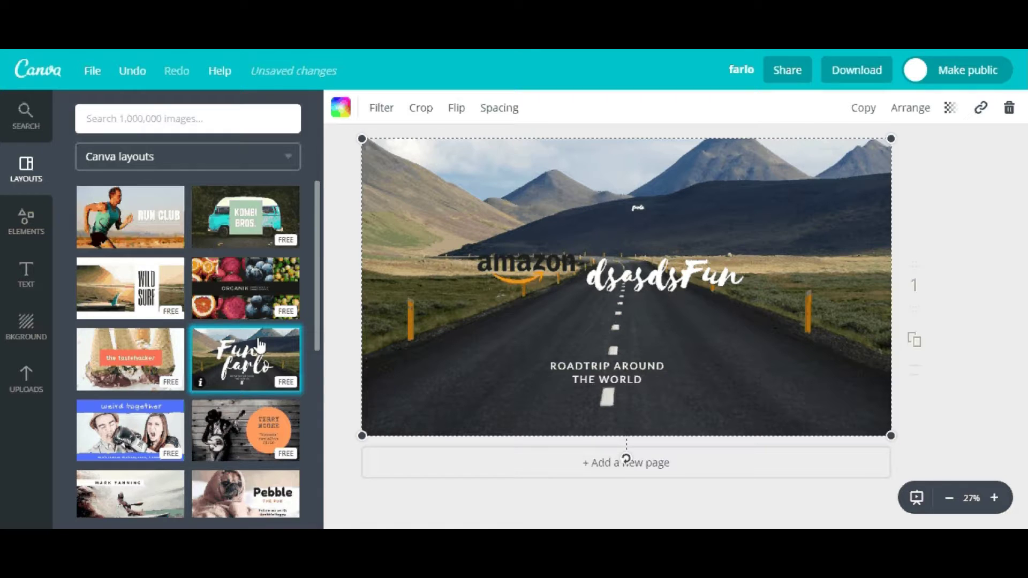
{"action": "left_click", "coordinate": [138, 362]}
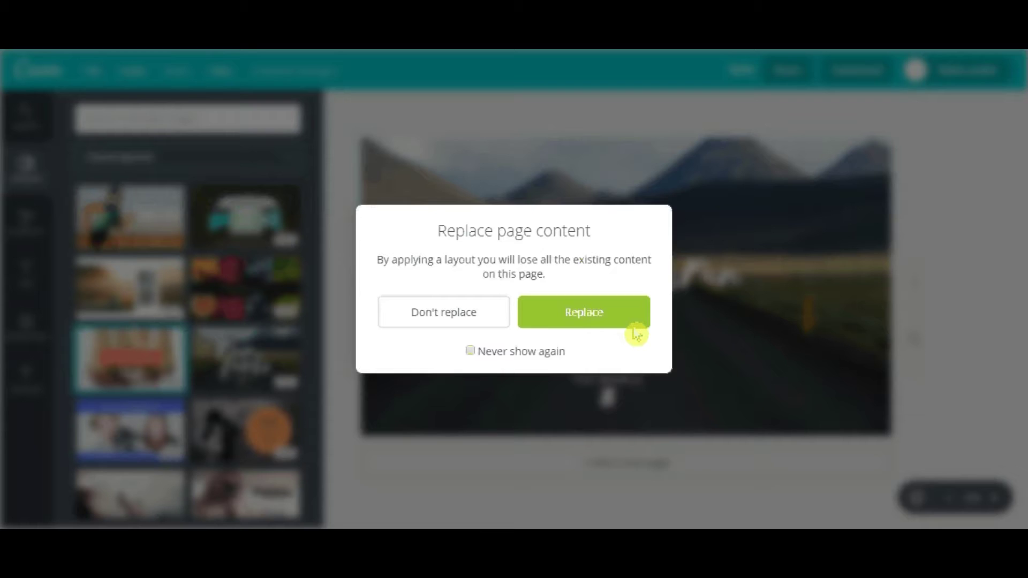
{"action": "left_click", "coordinate": [634, 324]}
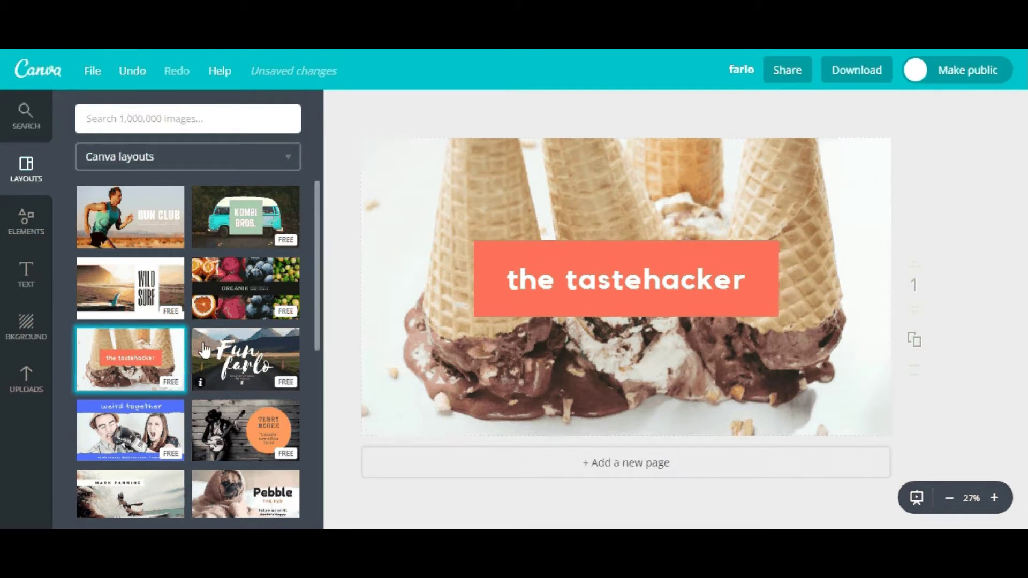
- Place two shrunken copies of the uploaded amazon logo side by side along the upper edge of the coral banner
{"action": "left_click", "coordinate": [25, 379]}
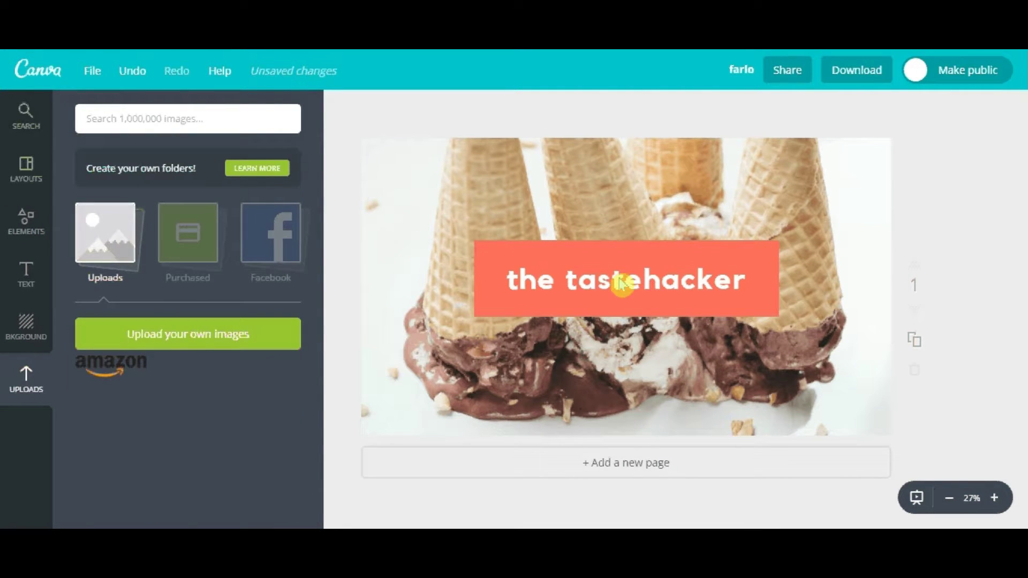
{"action": "left_click_drag", "start_coordinate": [621, 282], "coordinate": [623, 285]}
{"action": "left_click_drag", "start_coordinate": [708, 315], "coordinate": [552, 259]}
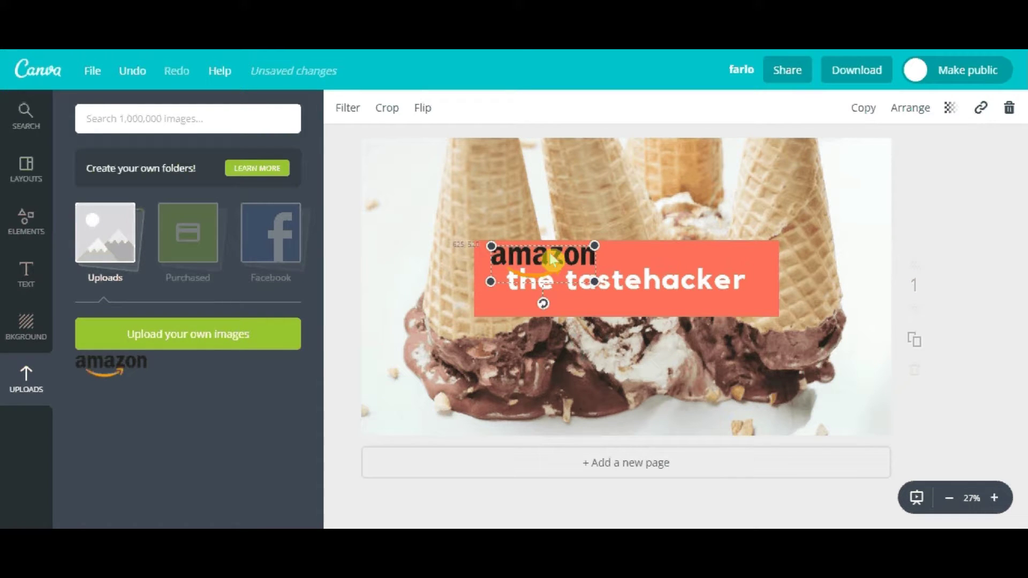
{"action": "left_click", "coordinate": [141, 368]}
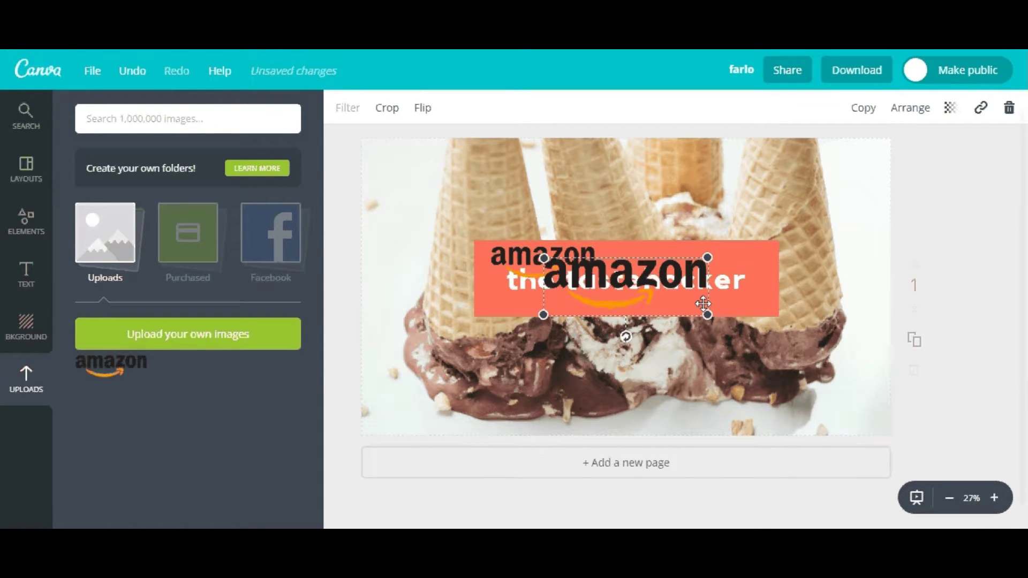
{"action": "left_click_drag", "start_coordinate": [707, 315], "coordinate": [695, 253]}
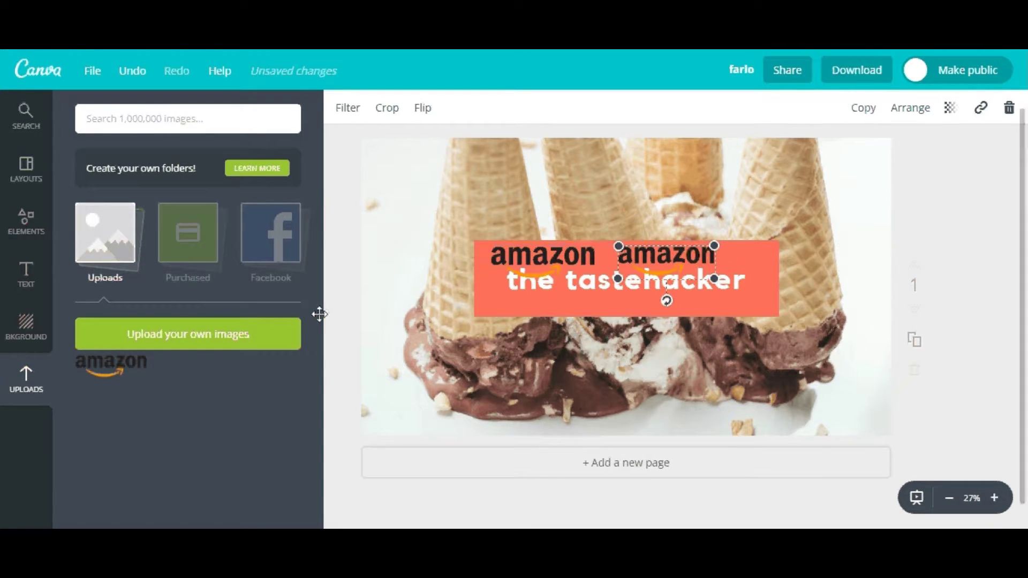
- Add two more shrunken amazon logos side by side along the banner's lower edge, beneath the first pair
{"action": "left_click", "coordinate": [111, 365]}
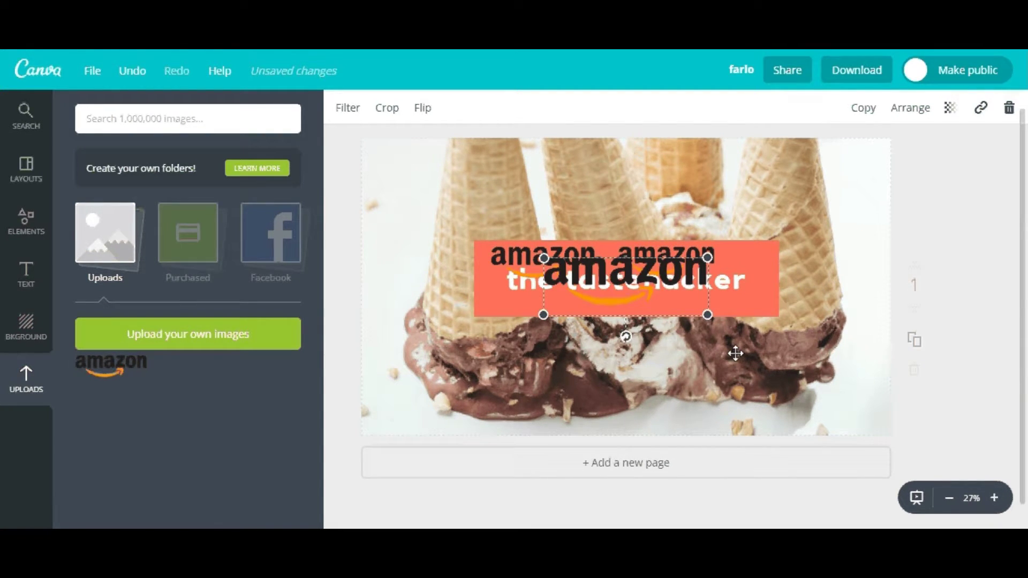
{"action": "left_click_drag", "start_coordinate": [676, 305], "coordinate": [561, 311]}
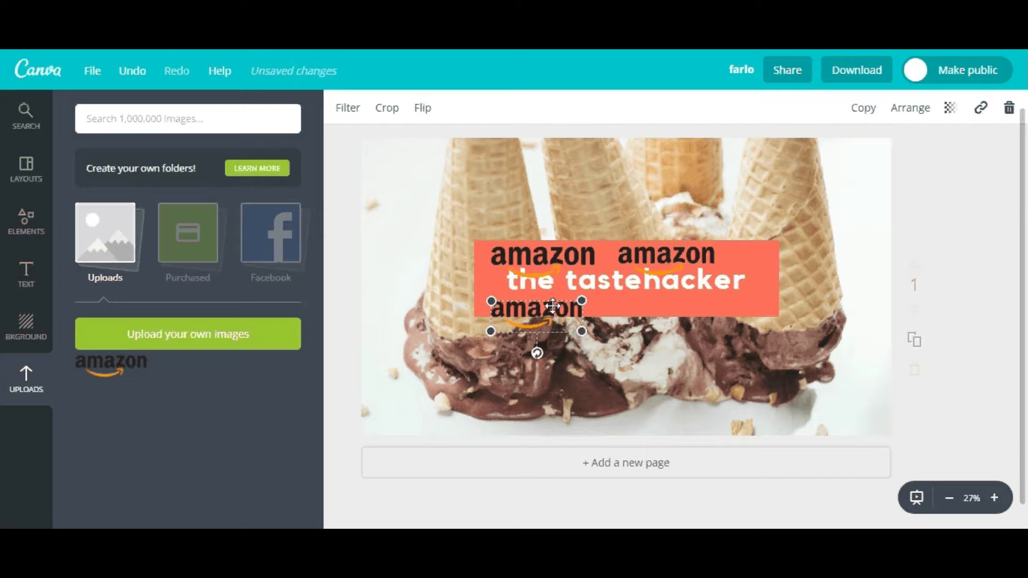
{"action": "left_click_drag", "start_coordinate": [338, 317], "coordinate": [620, 321]}
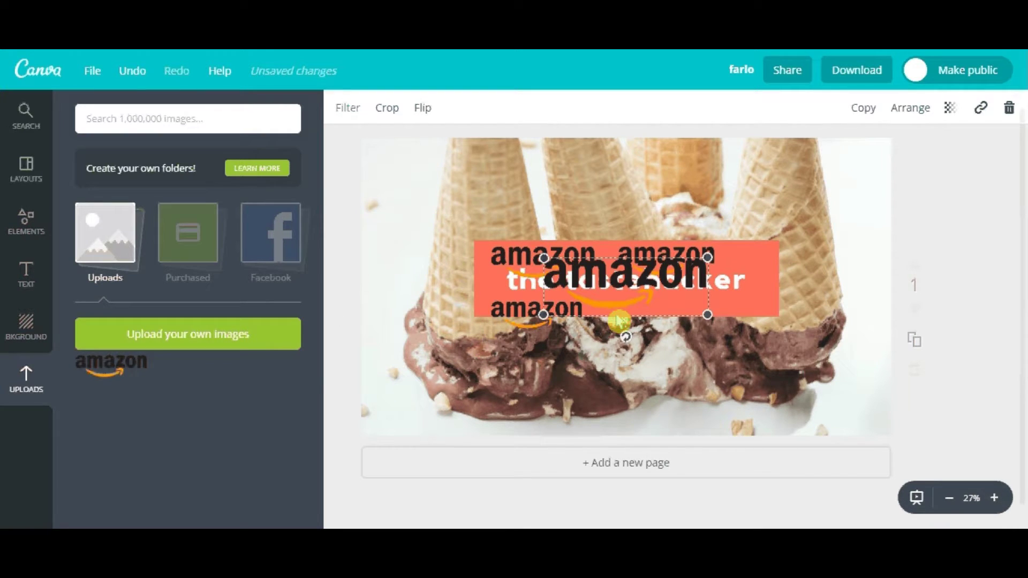
{"action": "mouse_move", "coordinate": [706, 321]}
{"action": "left_mouse_down"}
{"action": "mouse_move", "coordinate": [648, 289]}
{"action": "mouse_move", "coordinate": [691, 308]}
{"action": "left_mouse_up"}
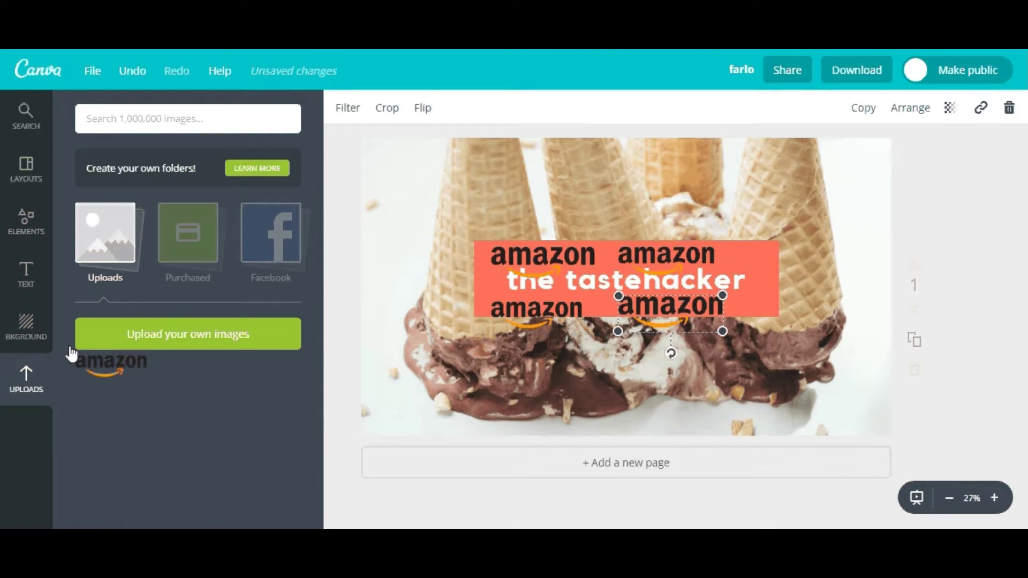
- Upload the "SUBSCRIBE NOW" ribbon image from the Downloads folder and place it, greatly shrunken, in the coral banner's lower-right corner
{"action": "left_click", "coordinate": [177, 341]}
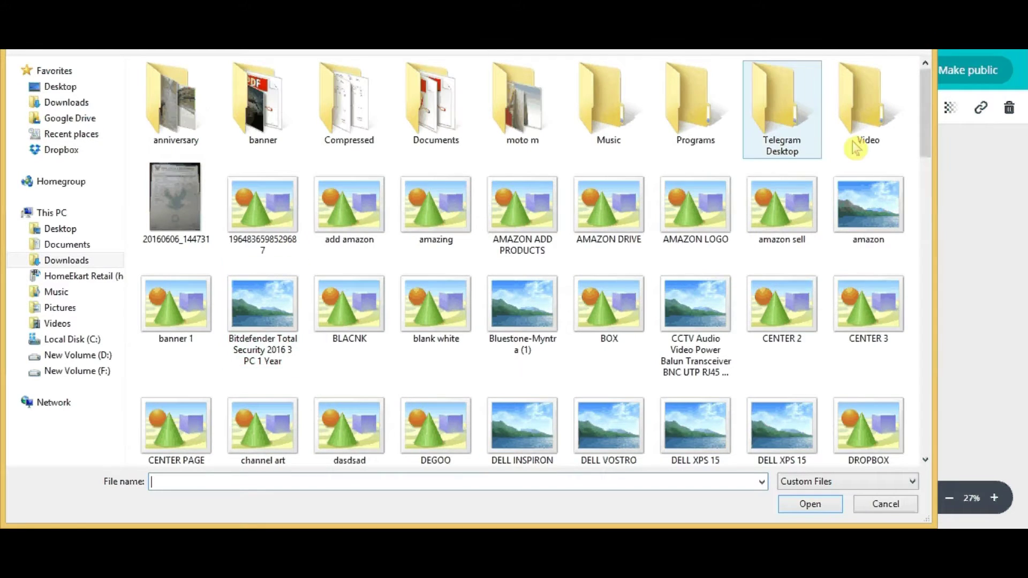
{"action": "left_click_drag", "start_coordinate": [927, 128], "coordinate": [923, 436]}
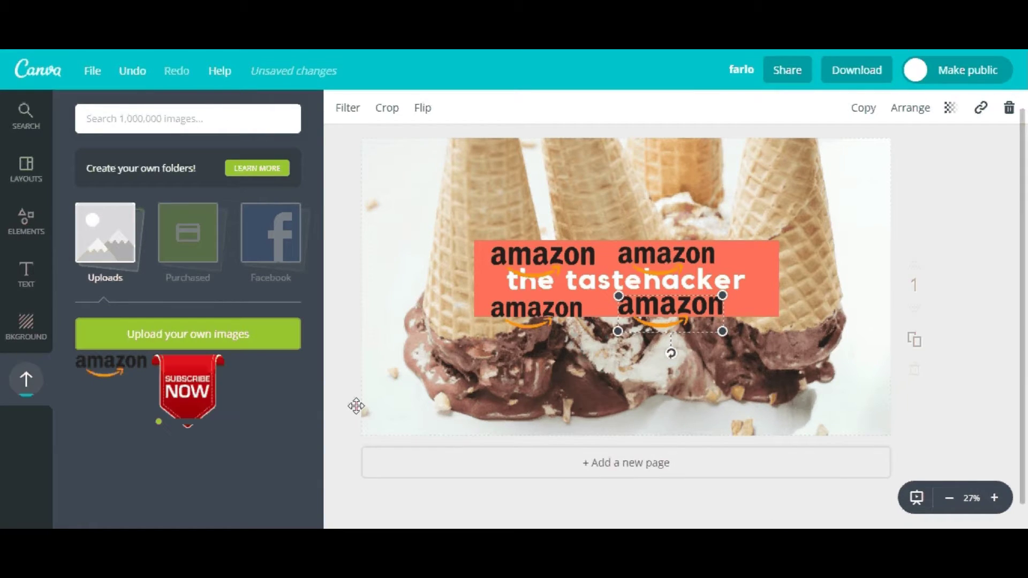
{"action": "left_click", "coordinate": [198, 386]}
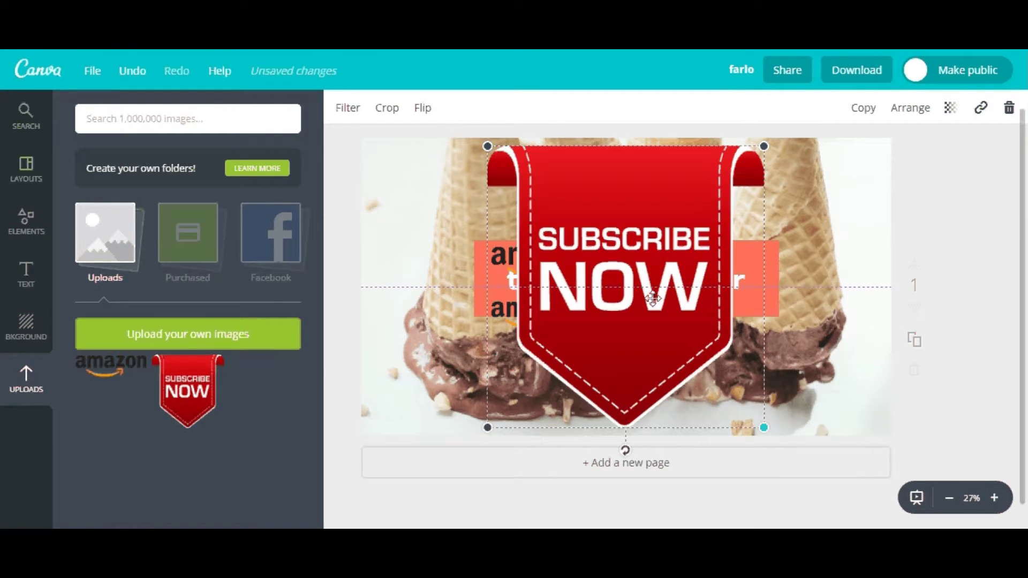
{"action": "left_click_drag", "start_coordinate": [764, 427], "coordinate": [763, 303]}
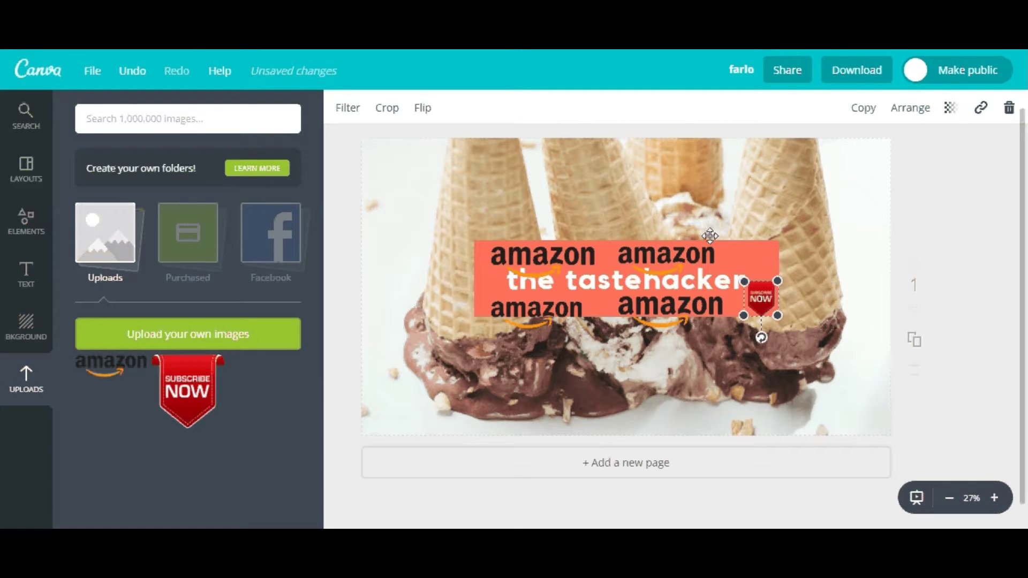
- Replace the coral banner's title text with "bioobfd" and set its font to Knewave
{"action": "left_click", "coordinate": [693, 290]}
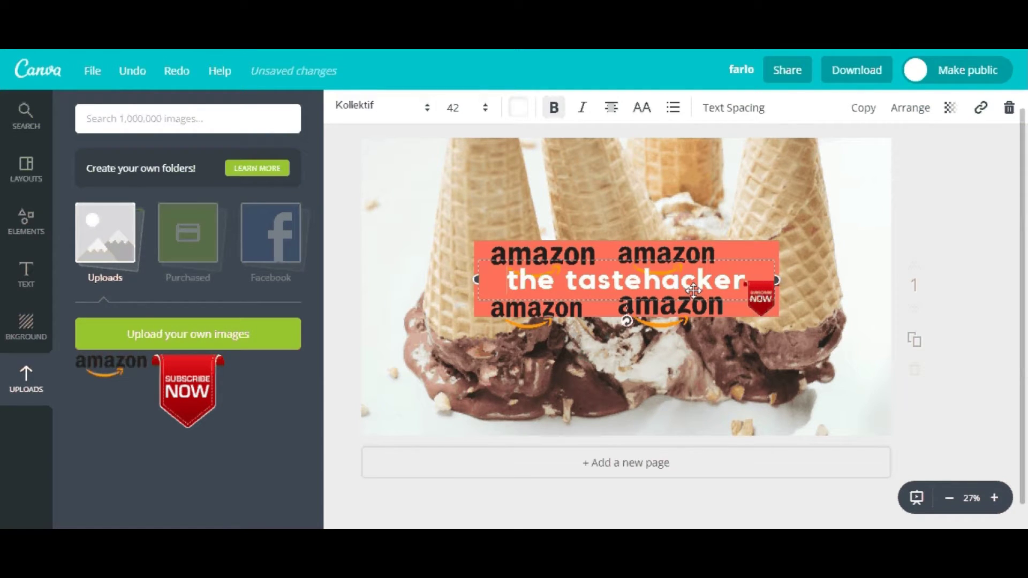
{"action": "left_click", "coordinate": [693, 290]}
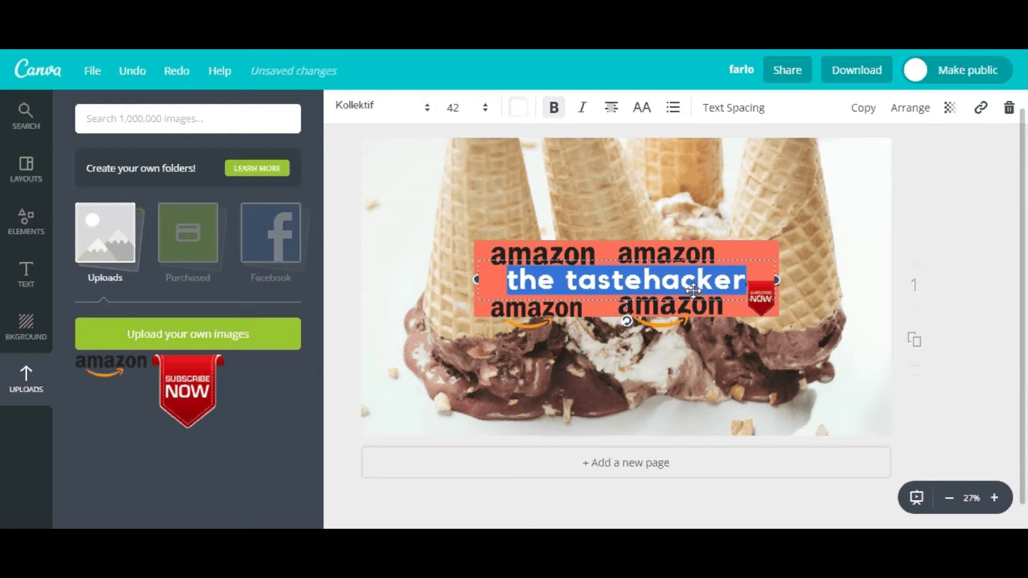
{"action": "type", "text": "bioobfd"}
{"action": "left_click_drag", "start_coordinate": [694, 291], "coordinate": [317, 131]}
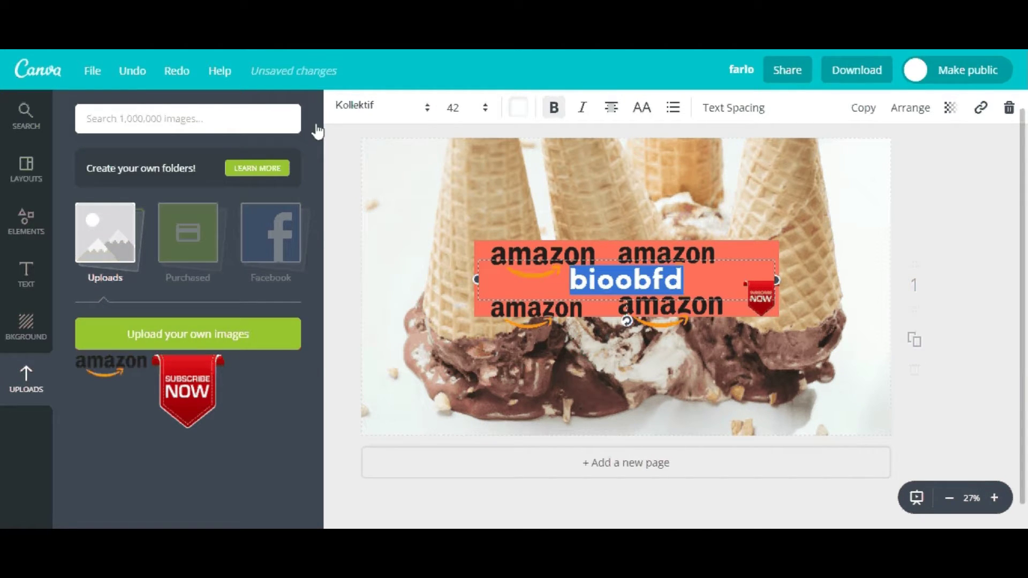
{"action": "left_click", "coordinate": [381, 109]}
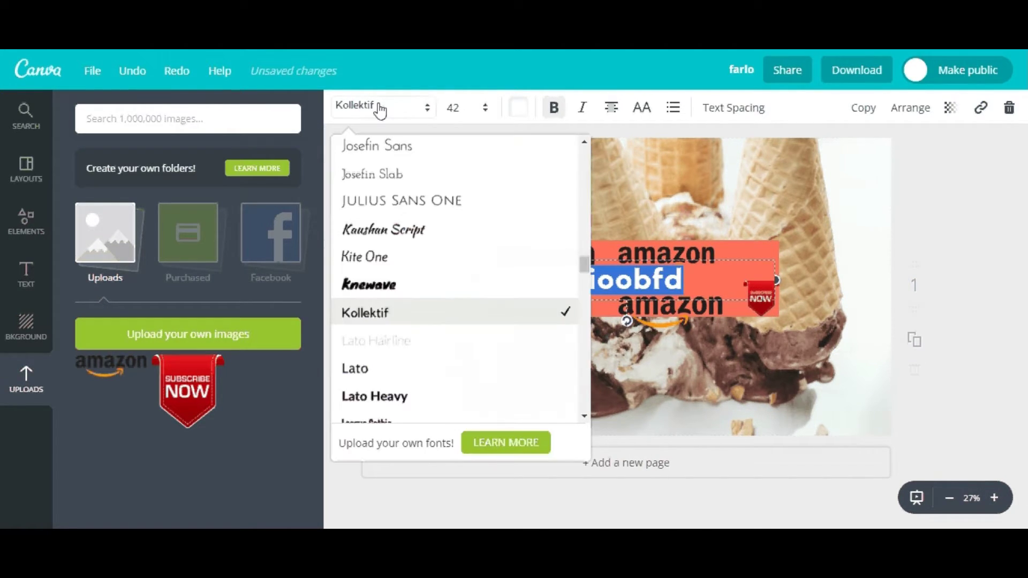
{"action": "left_click", "coordinate": [381, 285]}
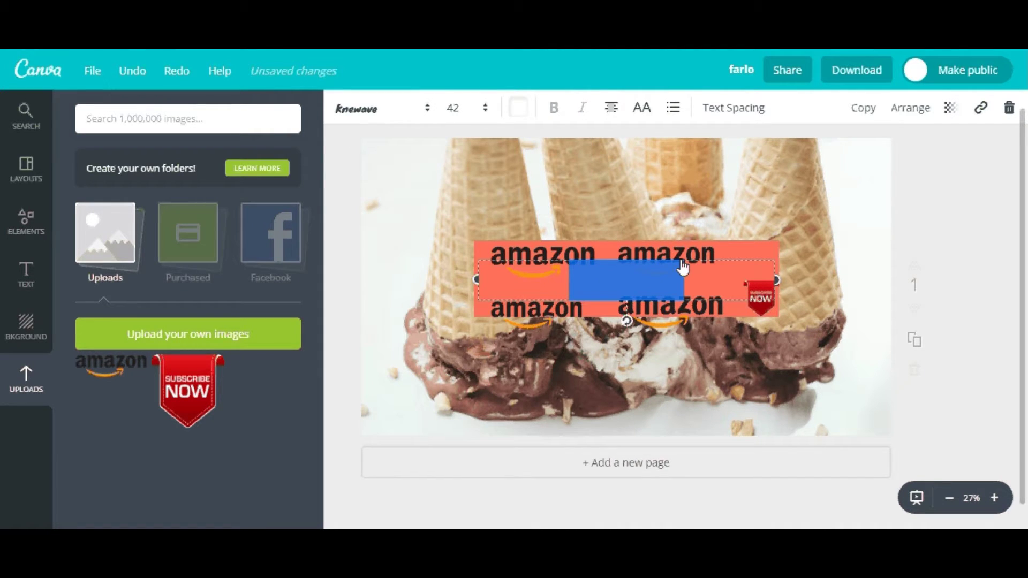
{"action": "left_click", "coordinate": [547, 114]}
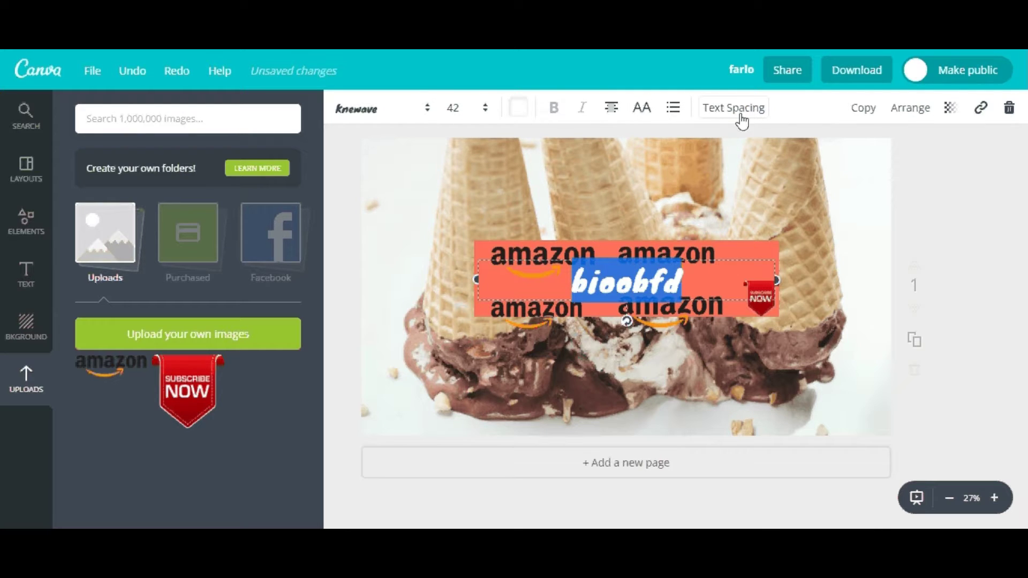
{"action": "left_click", "coordinate": [873, 221]}
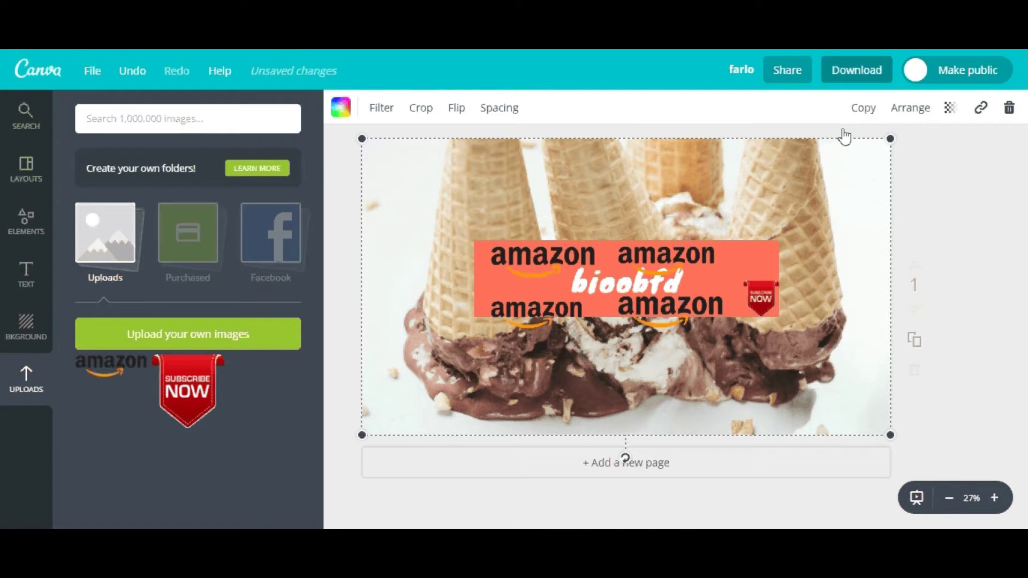
- Download the design as a PNG and show the downloaded farlo.png file in its folder
{"action": "left_click", "coordinate": [857, 70]}
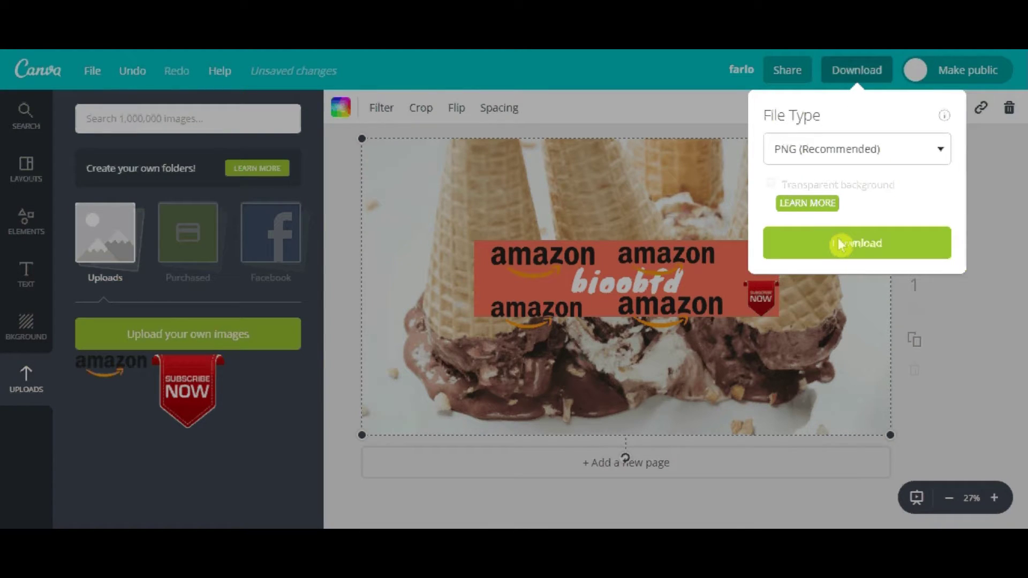
{"action": "left_click", "coordinate": [839, 244]}
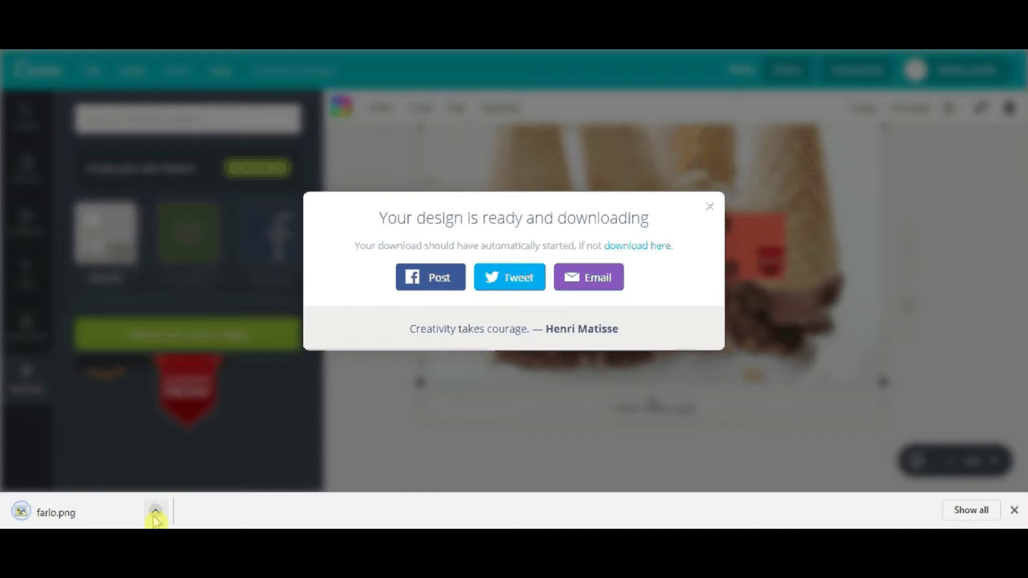
{"action": "left_click", "coordinate": [155, 515]}
{"action": "left_click", "coordinate": [215, 463]}
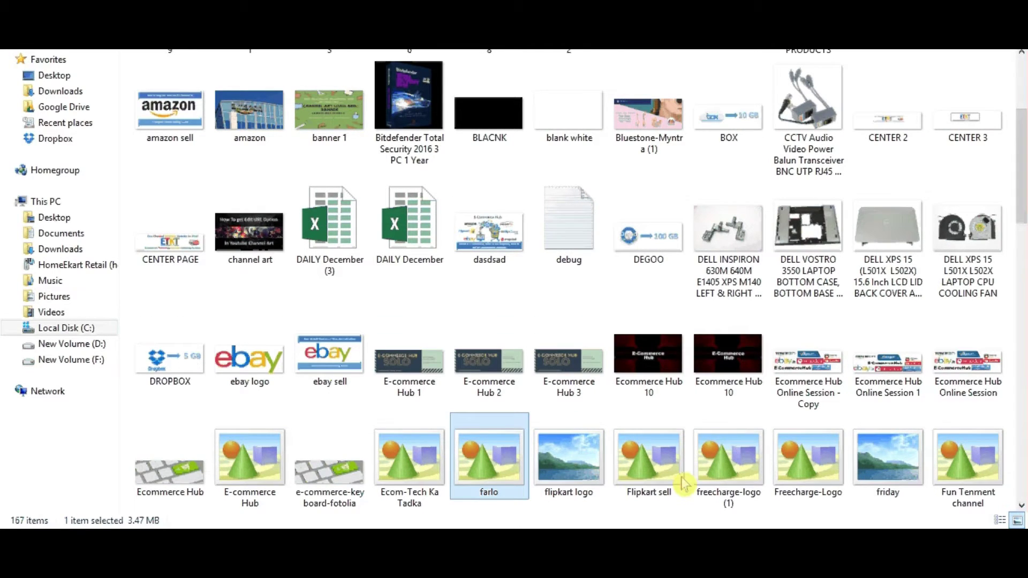
{"action": "key", "text": "Right"}
{"action": "key", "text": "Left"}
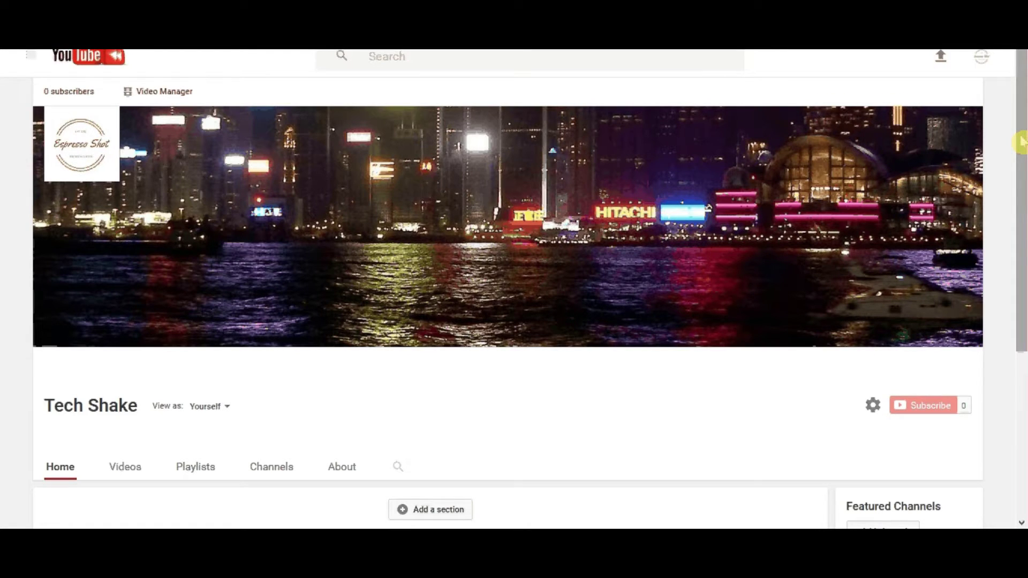
- Switch to the Tech Shake YouTube channel page and upload the farlo image from the folder as new channel art
{"action": "left_click", "coordinate": [927, 172]}
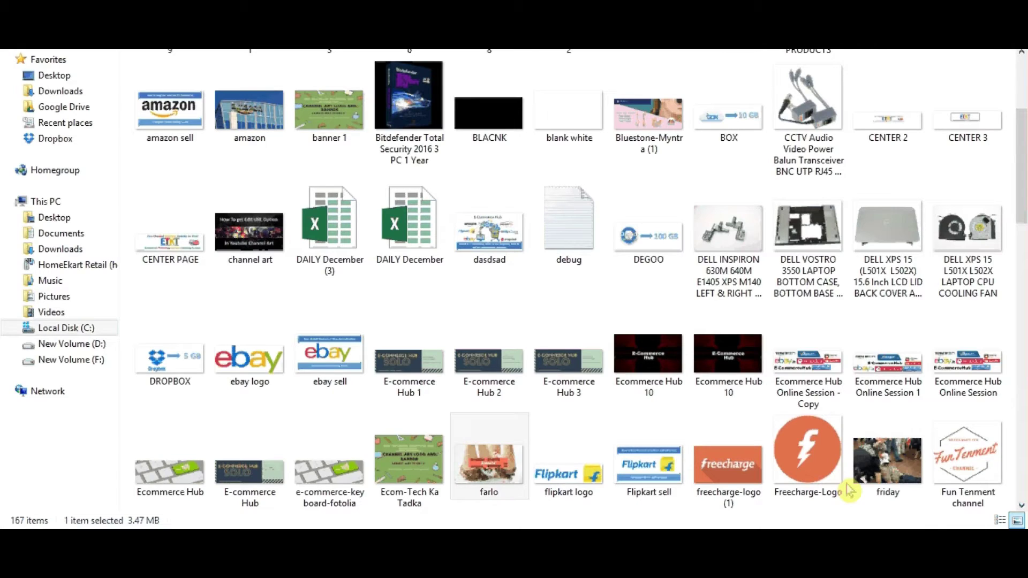
{"action": "left_click", "coordinate": [505, 436]}
{"action": "left_click_drag", "start_coordinate": [505, 436], "coordinate": [514, 346]}
{"action": "key", "text": "alt+Tab"}
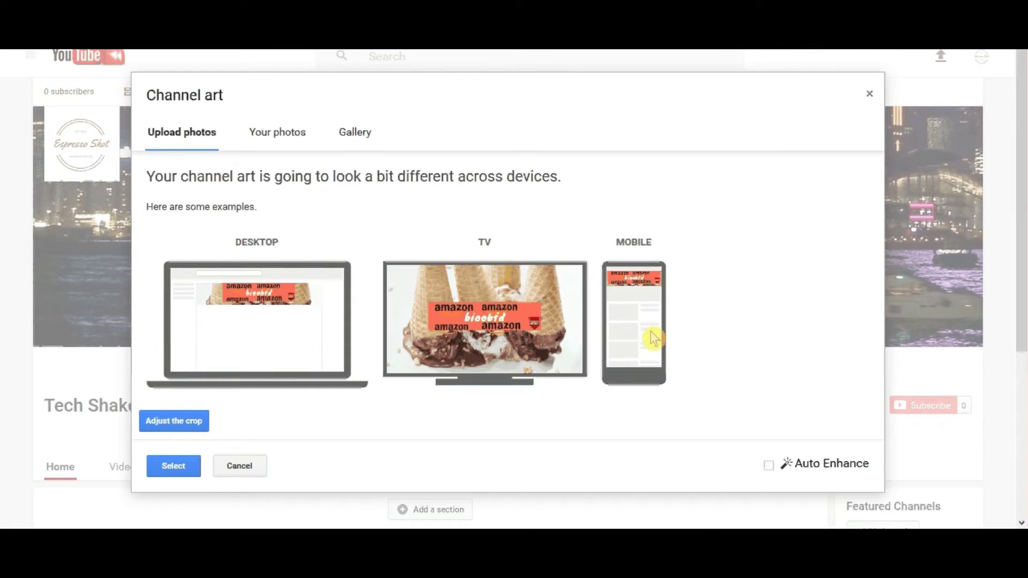
- Adjust the channel art crop so the coral banner fills the visible region, and apply the image to the channel
{"action": "left_click", "coordinate": [176, 422]}
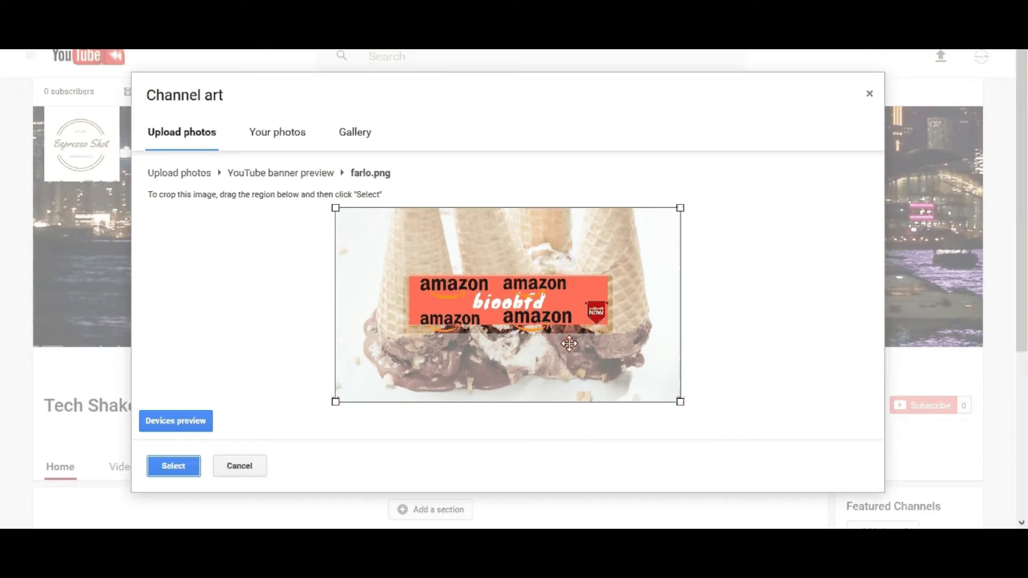
{"action": "left_click_drag", "start_coordinate": [577, 312], "coordinate": [578, 305]}
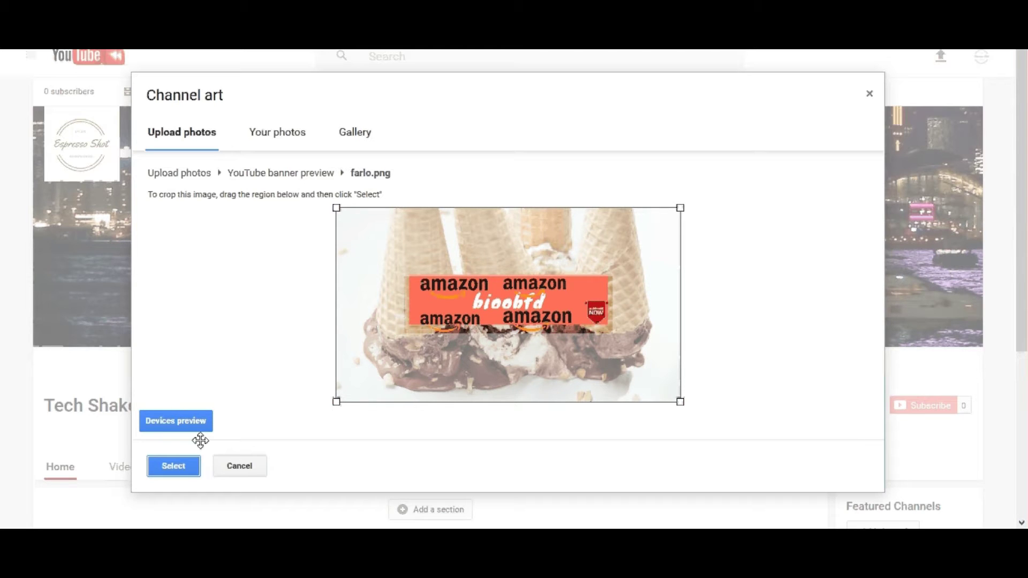
{"action": "left_click", "coordinate": [187, 463]}
{"action": "left_click", "coordinate": [167, 467]}
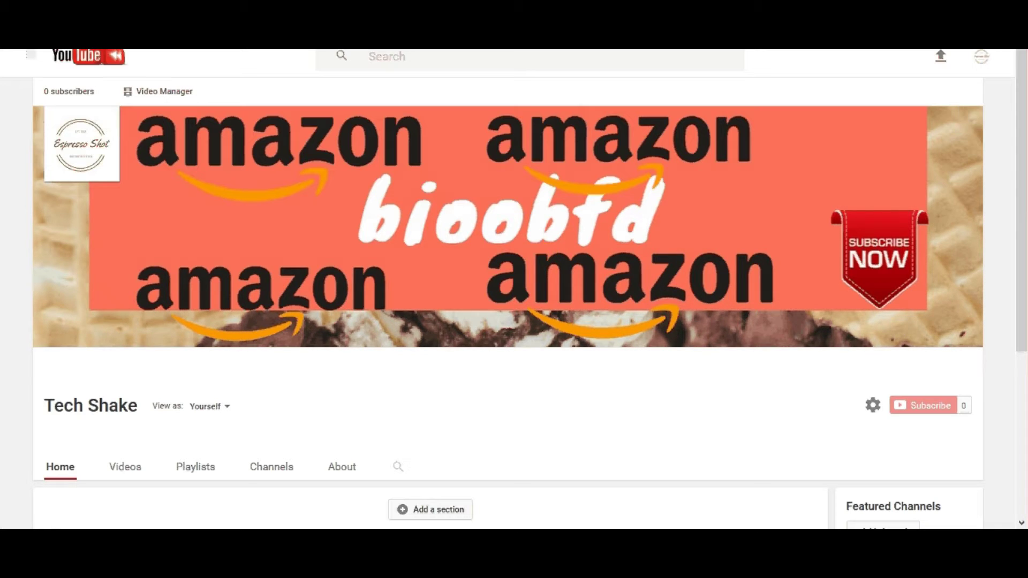
- Switch back to Canva, dismiss the download message and deselect the ice cream photo
{"action": "mouse_move", "coordinate": [312, 538]}
{"action": "left_click", "coordinate": [393, 467]}
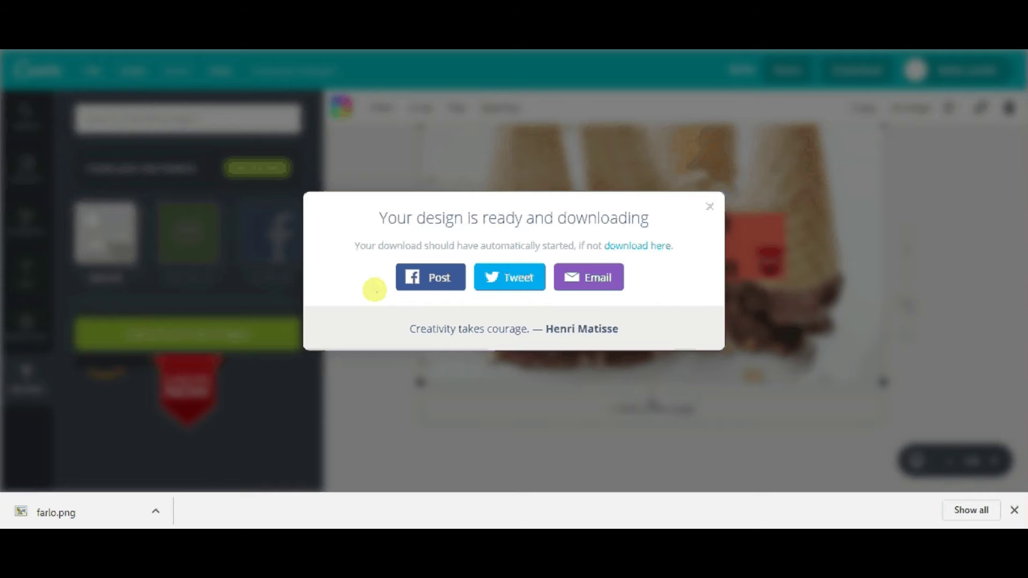
{"action": "left_click", "coordinate": [709, 207]}
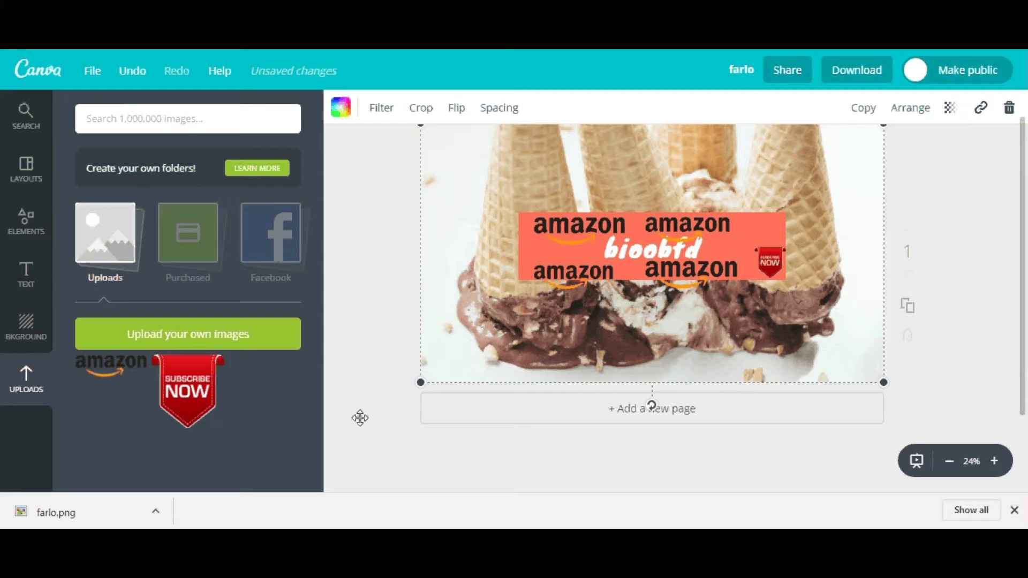
{"action": "left_click", "coordinate": [394, 432]}
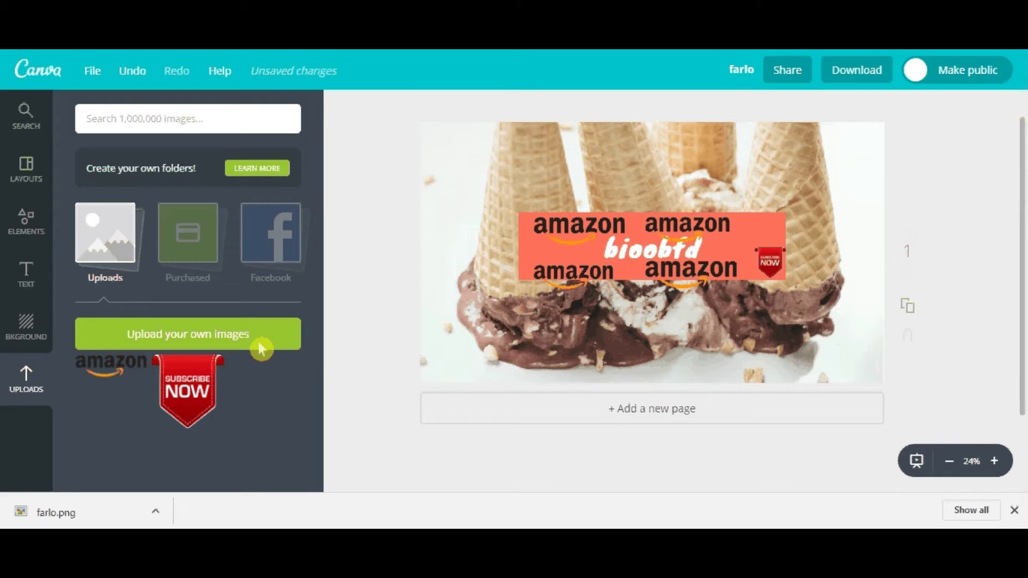
- Apply the free orange floral pattern as the page background
{"action": "left_click", "coordinate": [27, 328]}
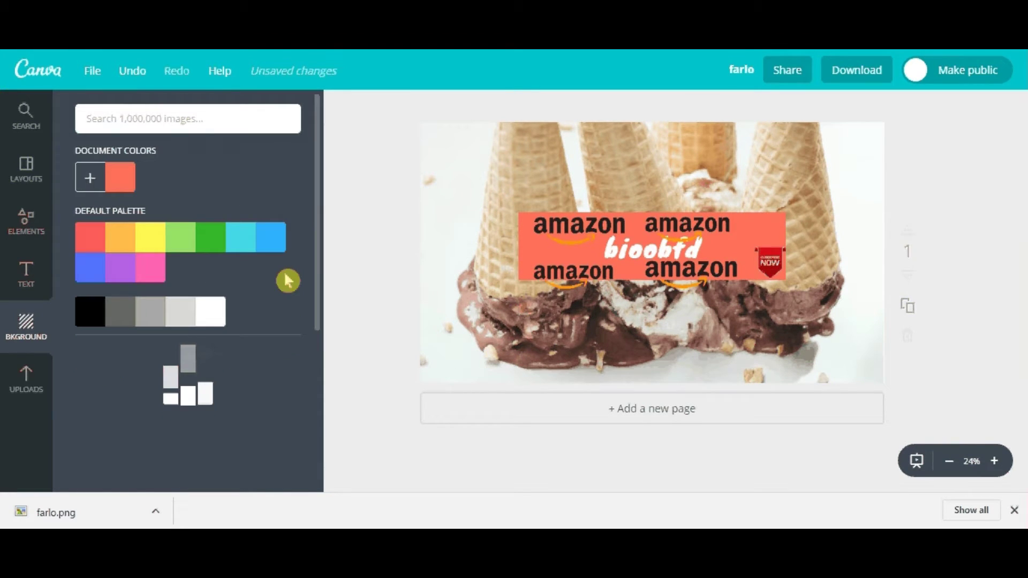
{"action": "scroll", "coordinate": [213, 384], "scroll_direction": "down", "scroll_amount": 15}
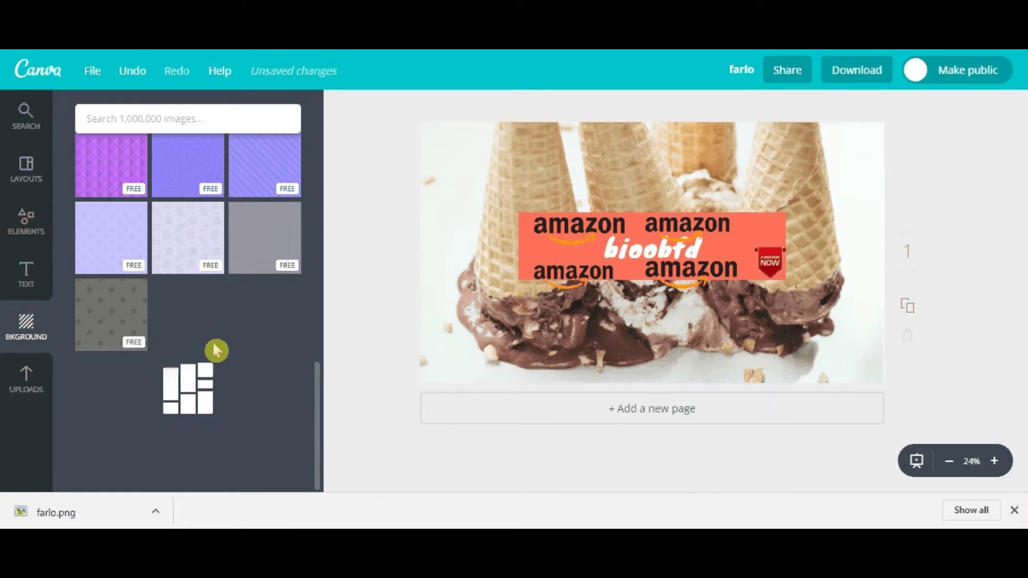
{"action": "scroll", "coordinate": [230, 337], "scroll_direction": "down", "scroll_amount": 3}
{"action": "scroll", "coordinate": [245, 332], "scroll_direction": "down", "scroll_amount": 5}
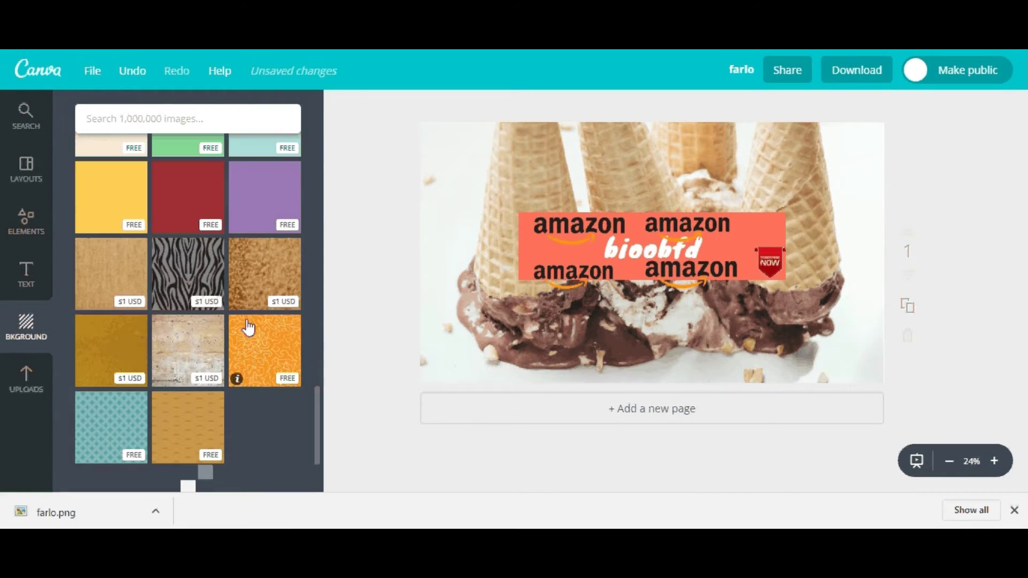
{"action": "left_click", "coordinate": [264, 355]}
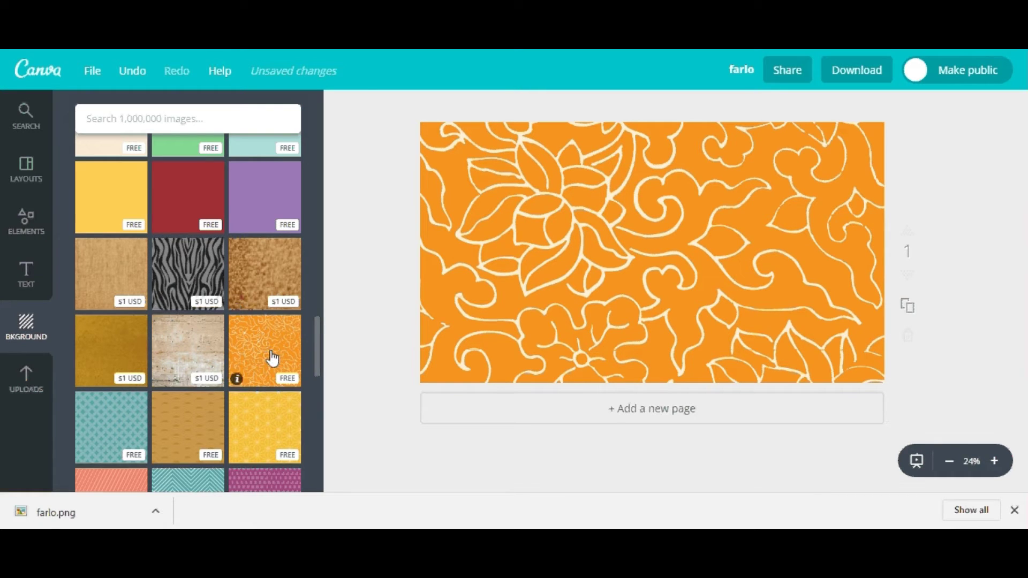
- Look through more of the background patterns and the collection of free icons
{"action": "scroll", "coordinate": [297, 378], "scroll_direction": "down", "scroll_amount": 4}
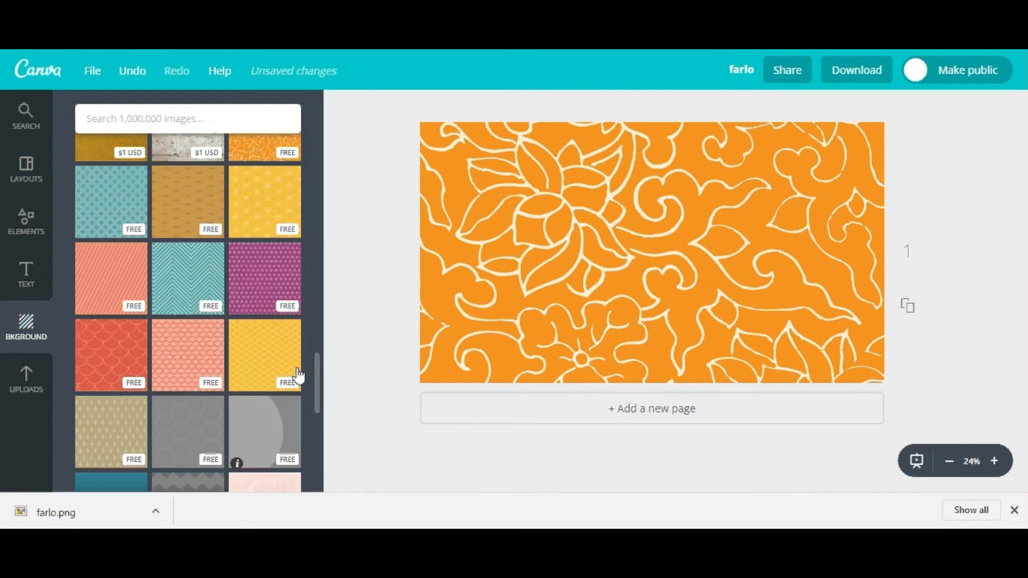
{"action": "scroll", "coordinate": [298, 376], "scroll_direction": "down", "scroll_amount": 6}
{"action": "scroll", "coordinate": [298, 375], "scroll_direction": "up", "scroll_amount": 10}
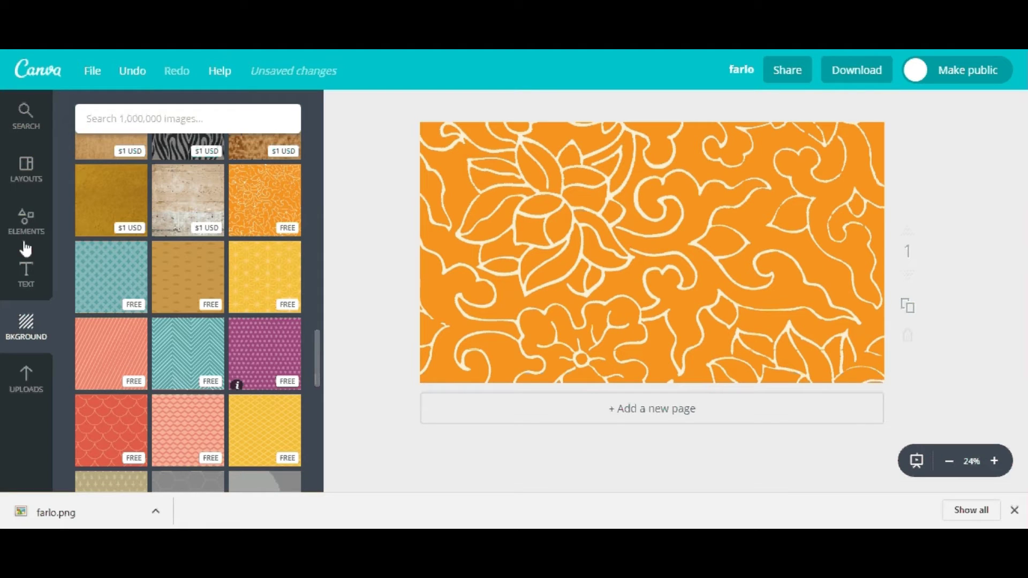
{"action": "left_click", "coordinate": [32, 228]}
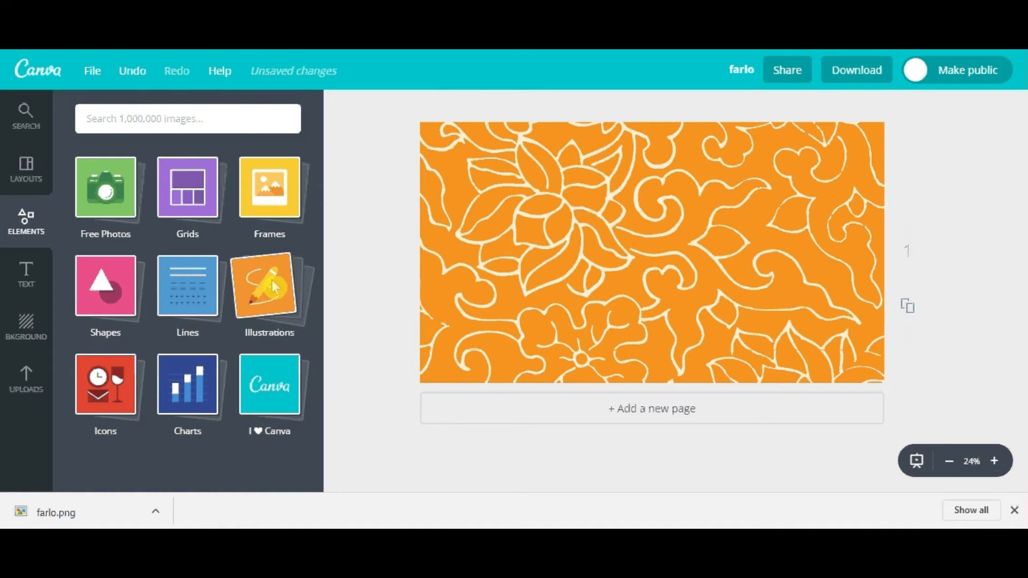
{"action": "left_click", "coordinate": [105, 383]}
{"action": "scroll", "coordinate": [228, 316], "scroll_direction": "down", "scroll_amount": 3}
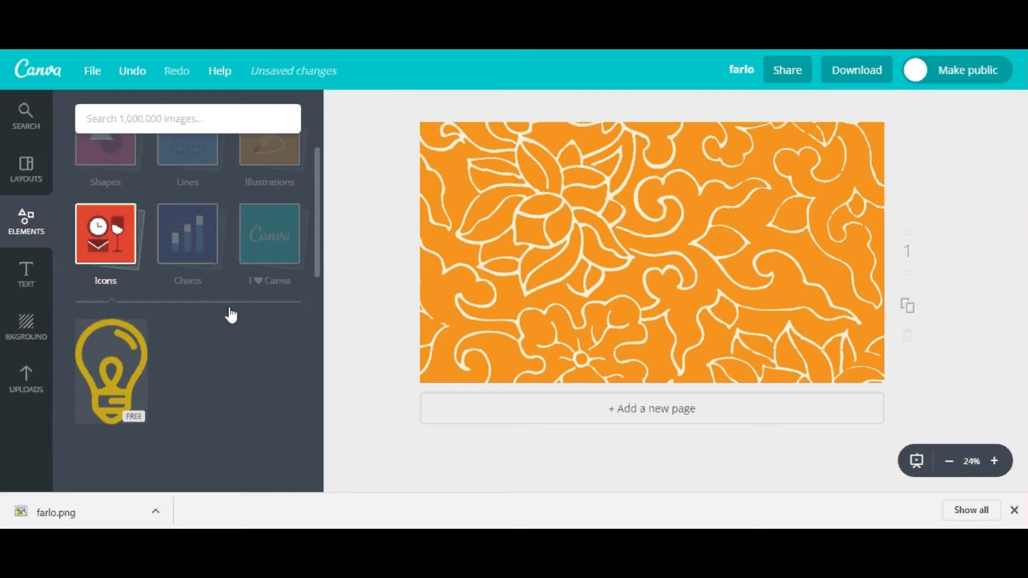
{"action": "scroll", "coordinate": [230, 314], "scroll_direction": "down", "scroll_amount": 3}
{"action": "scroll", "coordinate": [230, 311], "scroll_direction": "down", "scroll_amount": 5}
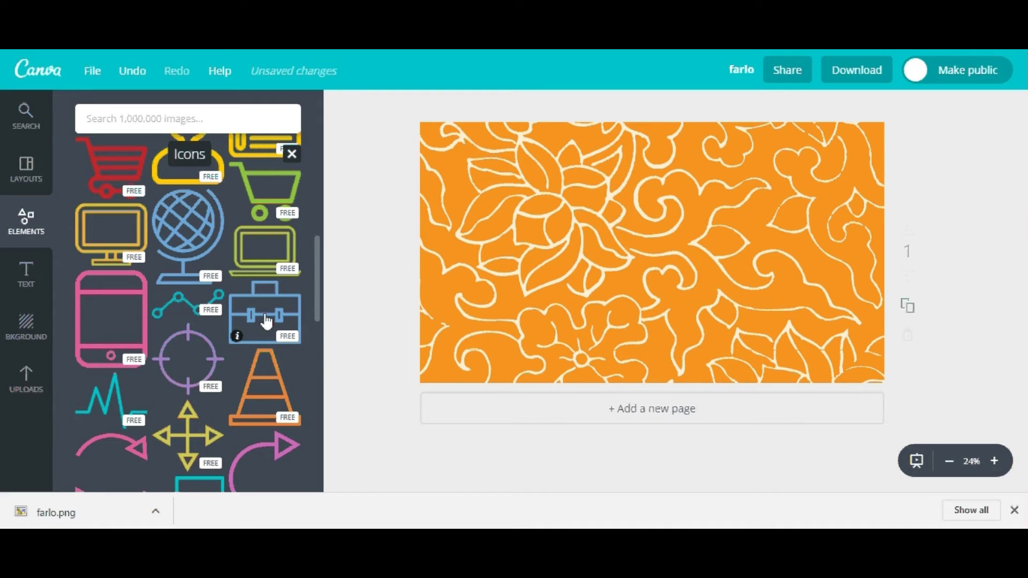
{"action": "scroll", "coordinate": [266, 321], "scroll_direction": "down", "scroll_amount": 10}
{"action": "scroll", "coordinate": [265, 324], "scroll_direction": "up", "scroll_amount": 10}
- Delete the orange floral background and the ice cream cone photo behind the coral banner
{"action": "left_click", "coordinate": [551, 240]}
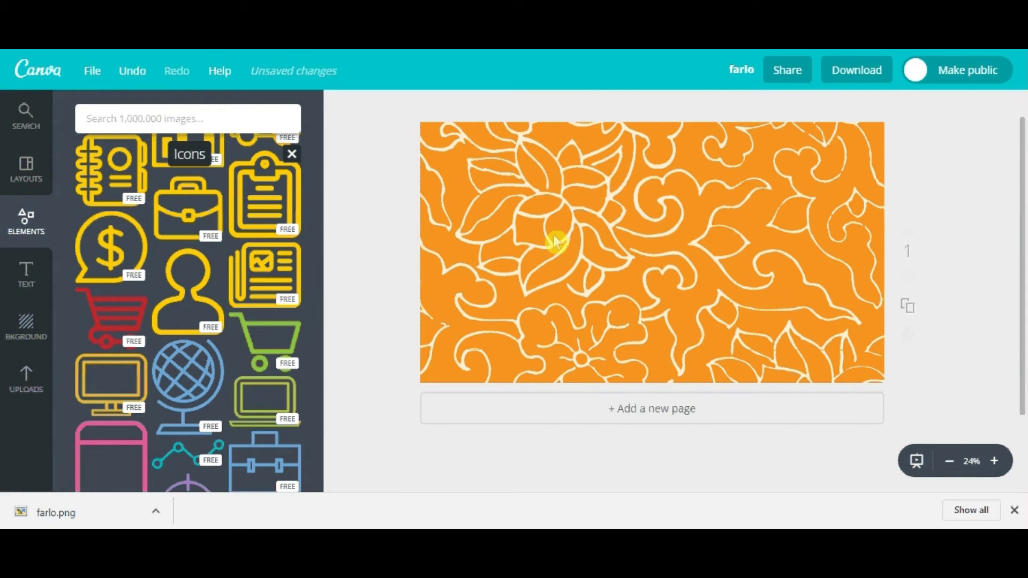
{"action": "key", "text": "Delete"}
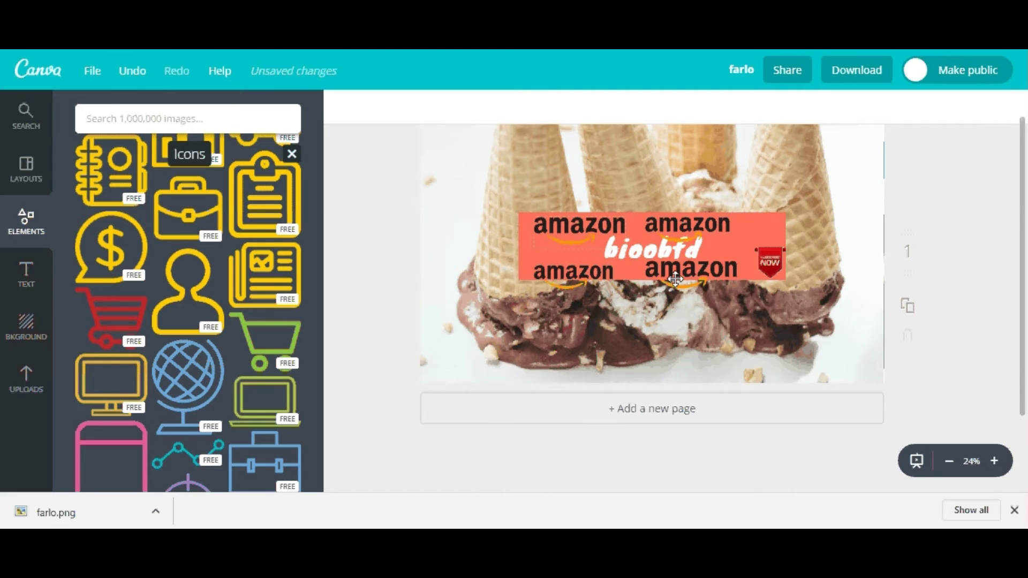
{"action": "key", "text": "ctrl+z"}
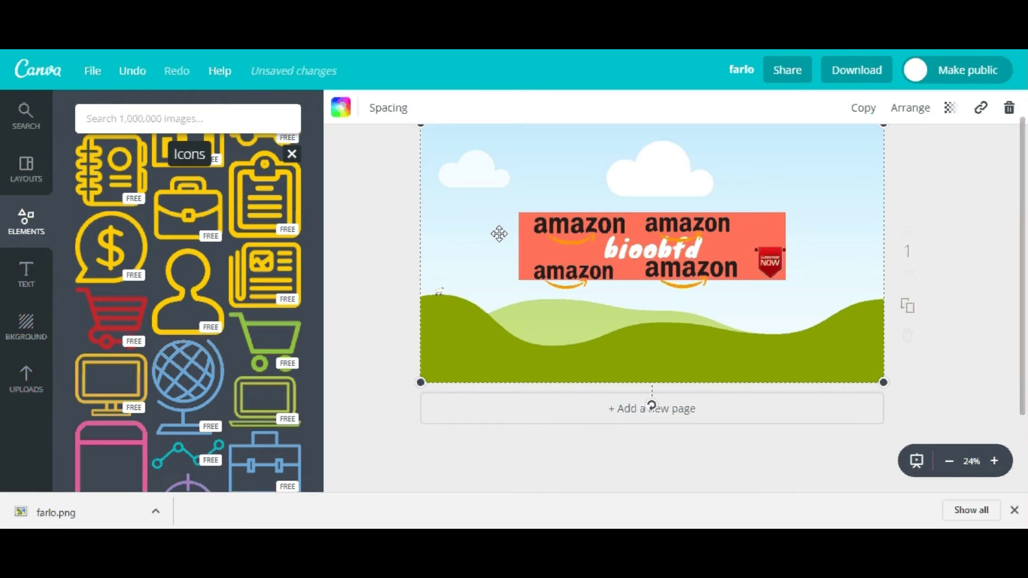
- Place the free yellow newspaper icon, greatly shrunken, above the coral banner's upper-left corner, and delete it again
{"action": "left_click", "coordinate": [263, 301]}
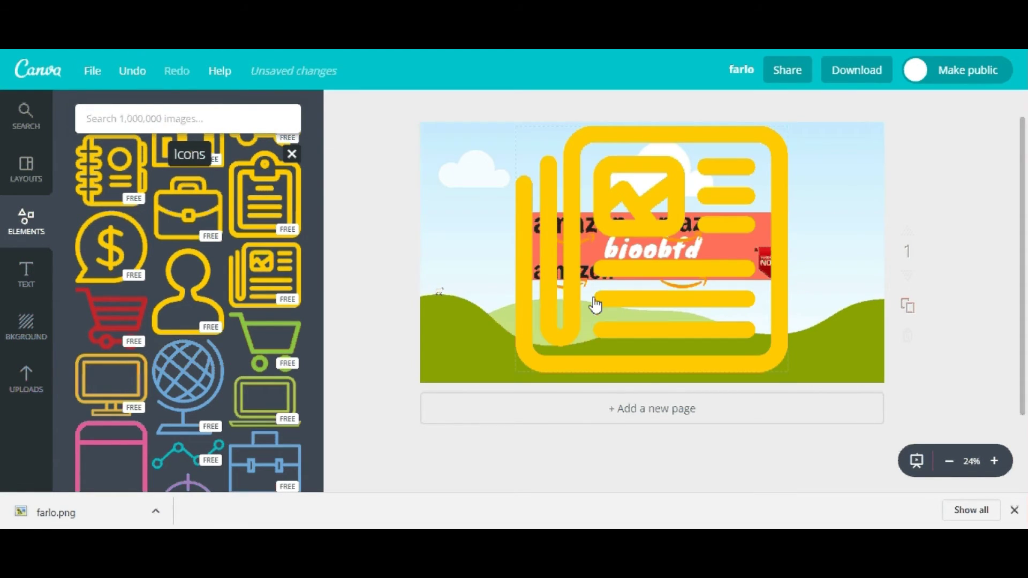
{"action": "left_click_drag", "start_coordinate": [787, 375], "coordinate": [583, 190]}
{"action": "left_click_drag", "start_coordinate": [552, 160], "coordinate": [551, 166]}
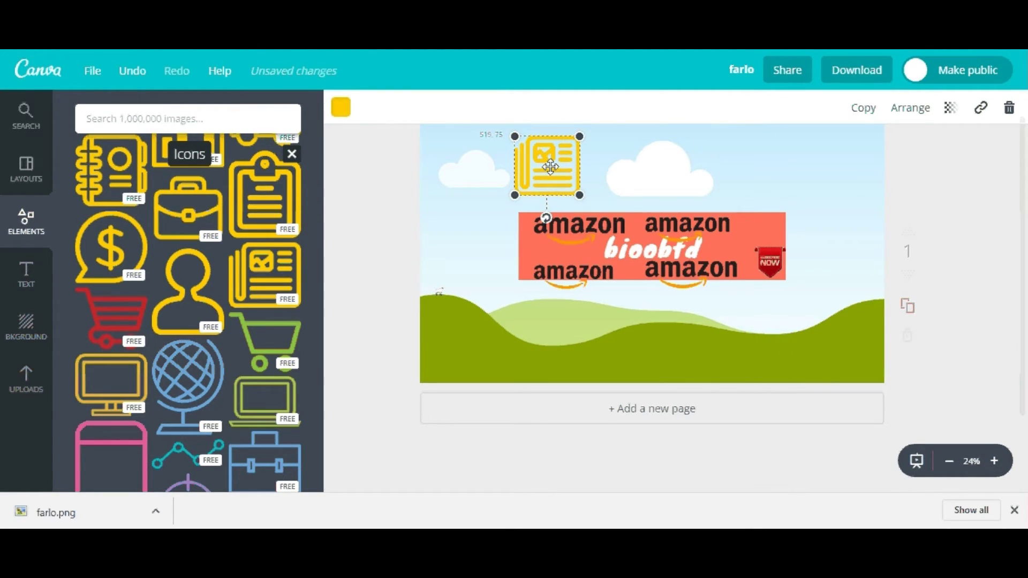
{"action": "key", "text": "Delete"}
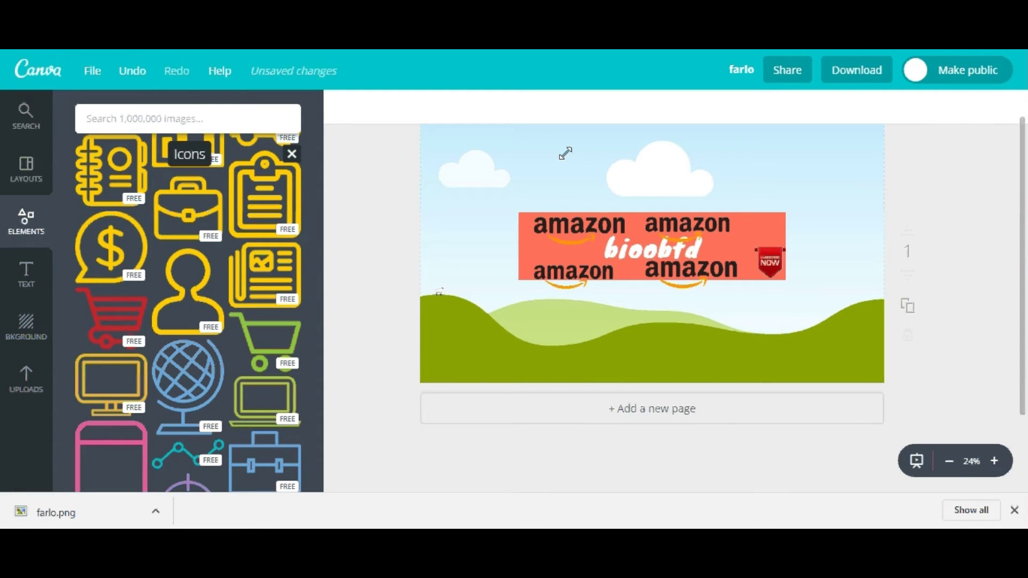
{"action": "scroll", "coordinate": [225, 290], "scroll_direction": "up", "scroll_amount": 6}
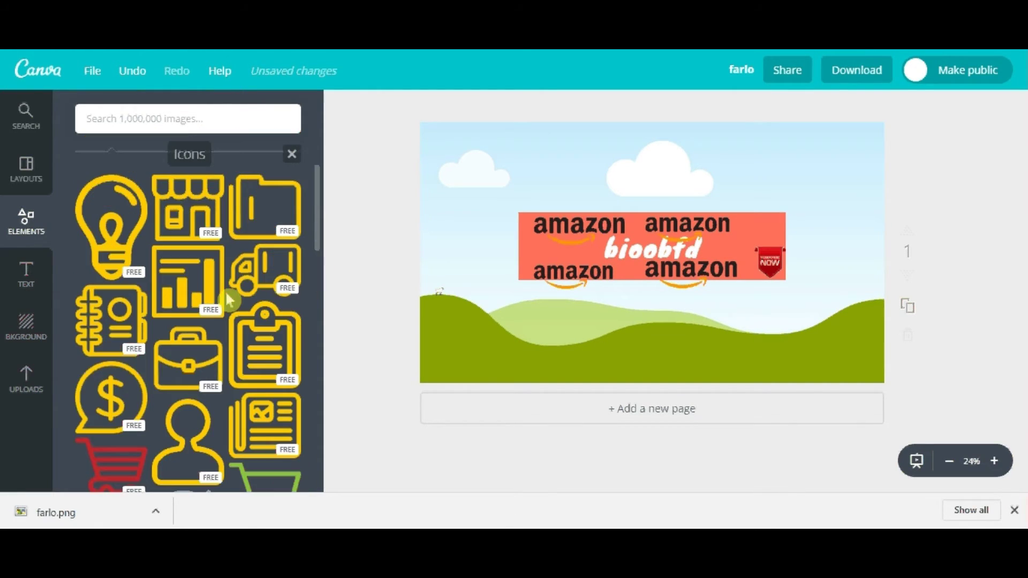
- Search the image library for "shopping"
{"action": "scroll", "coordinate": [225, 292], "scroll_direction": "down", "scroll_amount": 3}
{"action": "scroll", "coordinate": [224, 290], "scroll_direction": "up", "scroll_amount": 3}
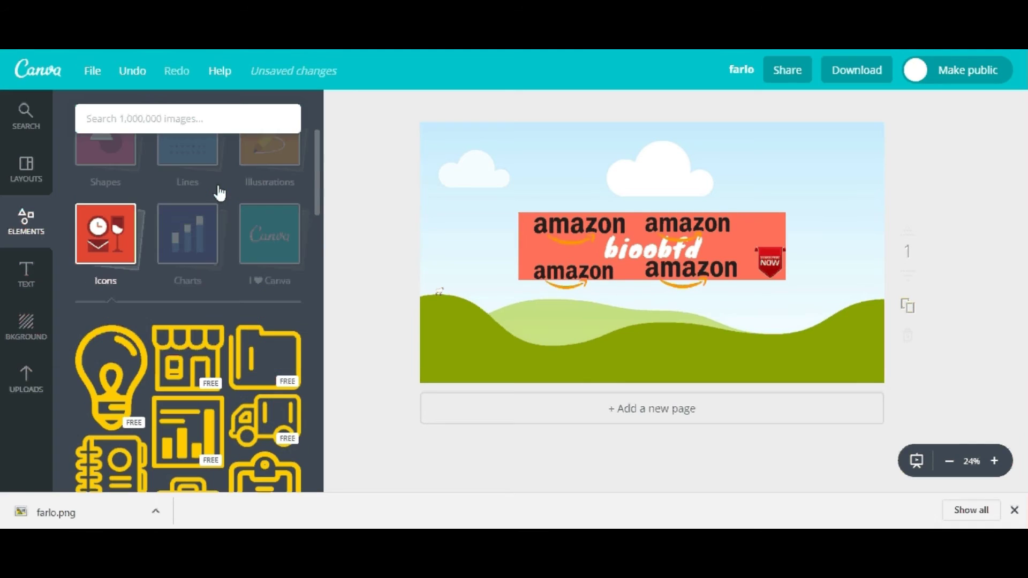
{"action": "left_click", "coordinate": [199, 120]}
{"action": "type", "text": "shopping"}
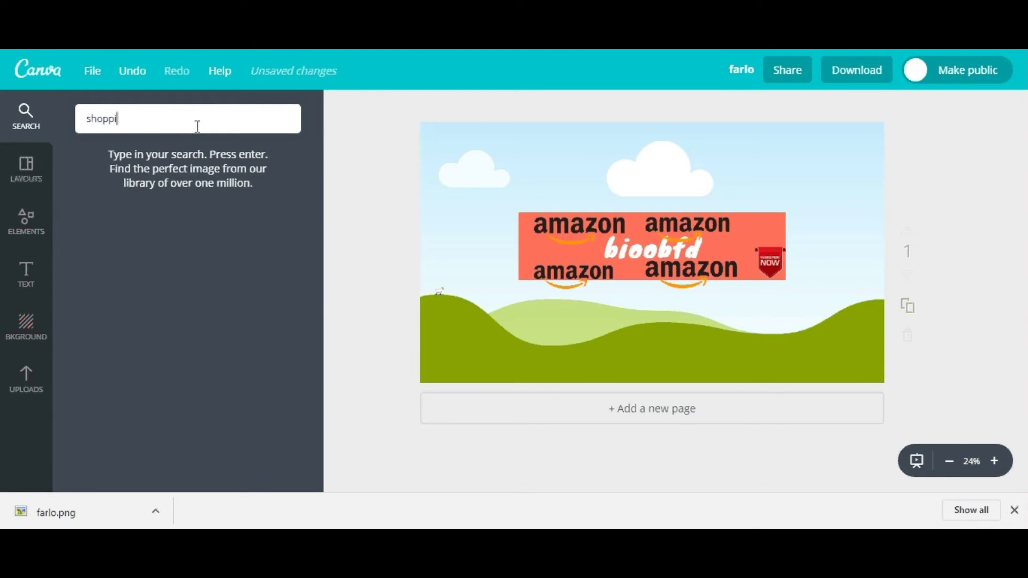
{"action": "key", "text": "Return"}
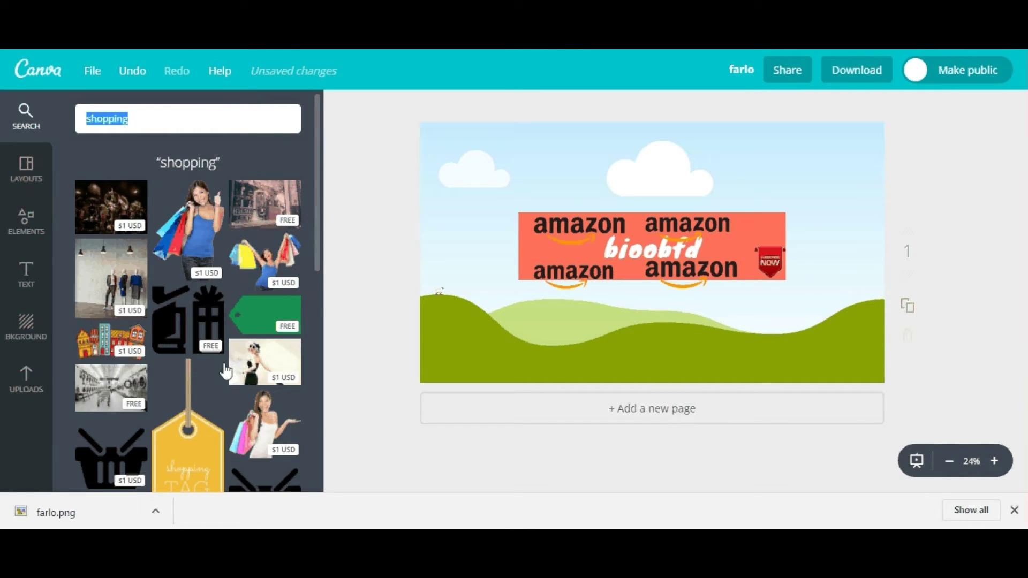
- Place the free red shopping cart icon from the results, greatly shrunken, at the left end of the coral banner
{"action": "scroll", "coordinate": [226, 371], "scroll_direction": "down", "scroll_amount": 3}
{"action": "scroll", "coordinate": [211, 360], "scroll_direction": "down", "scroll_amount": 2}
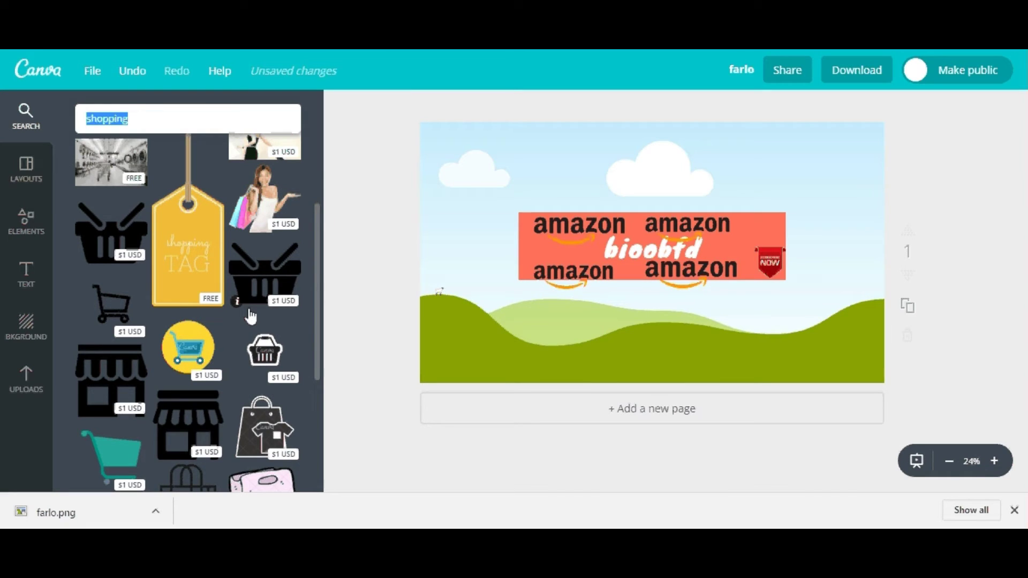
{"action": "scroll", "coordinate": [250, 317], "scroll_direction": "down", "scroll_amount": 4}
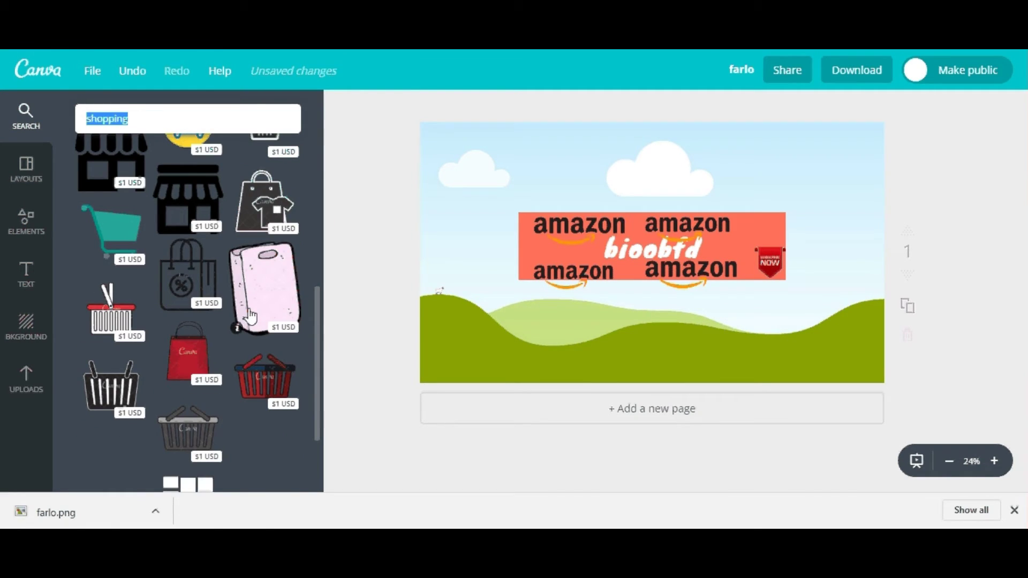
{"action": "scroll", "coordinate": [250, 316], "scroll_direction": "down", "scroll_amount": 2}
{"action": "scroll", "coordinate": [248, 306], "scroll_direction": "up", "scroll_amount": 6}
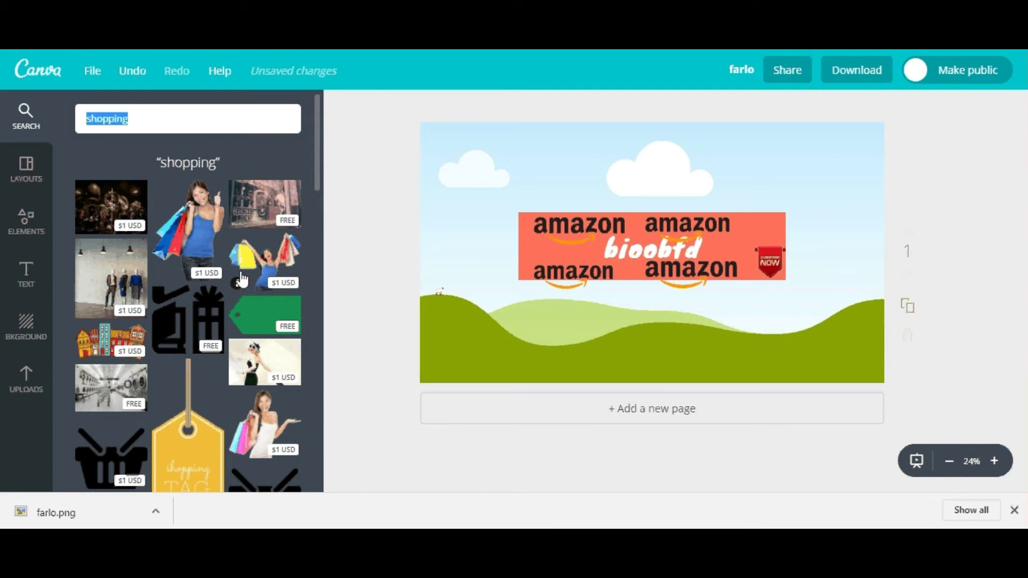
{"action": "scroll", "coordinate": [236, 279], "scroll_direction": "down", "scroll_amount": 4}
{"action": "scroll", "coordinate": [234, 278], "scroll_direction": "down", "scroll_amount": 5}
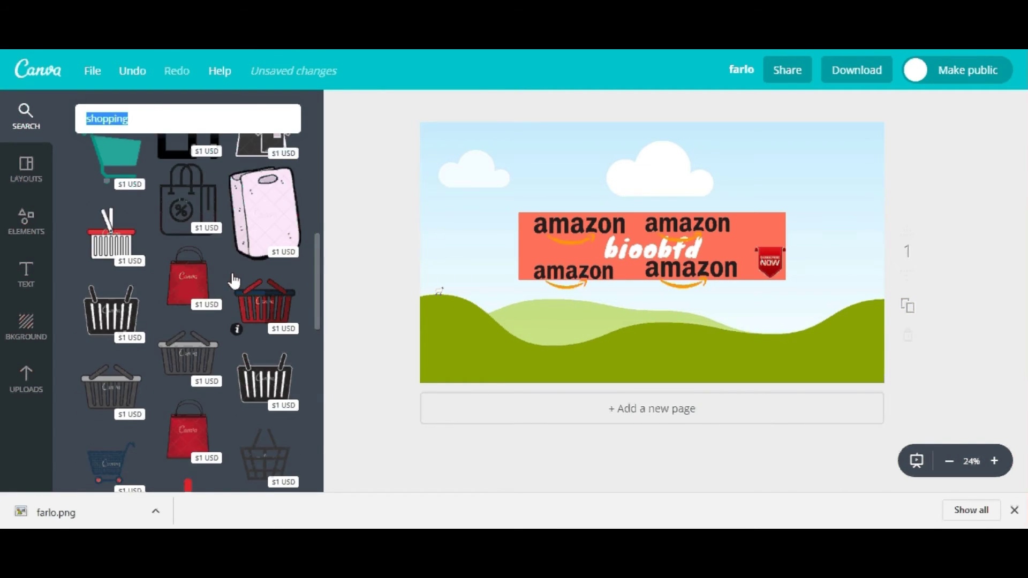
{"action": "scroll", "coordinate": [234, 278], "scroll_direction": "up", "scroll_amount": 3}
{"action": "scroll", "coordinate": [234, 280], "scroll_direction": "down", "scroll_amount": 3}
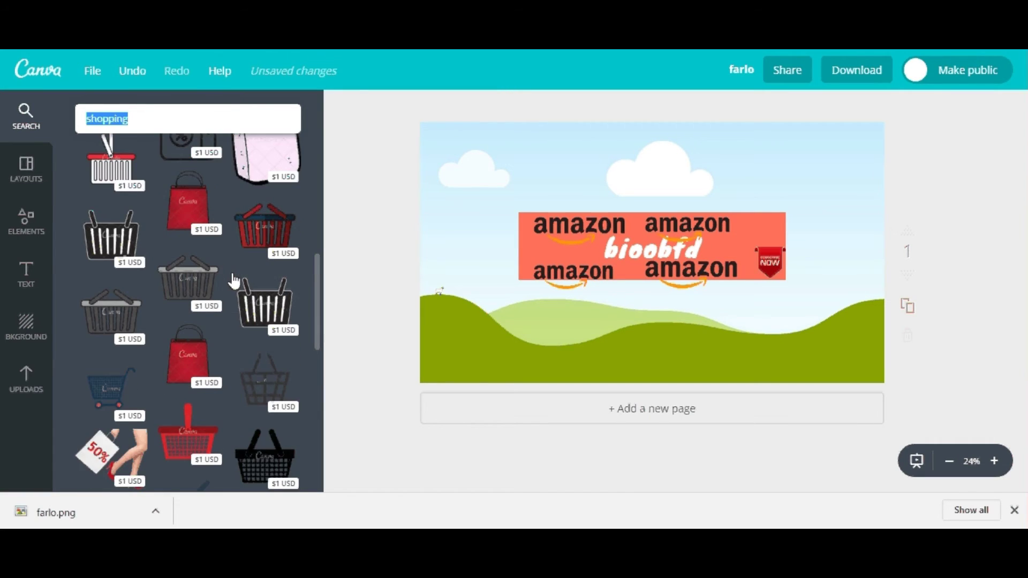
{"action": "scroll", "coordinate": [234, 279], "scroll_direction": "down", "scroll_amount": 10}
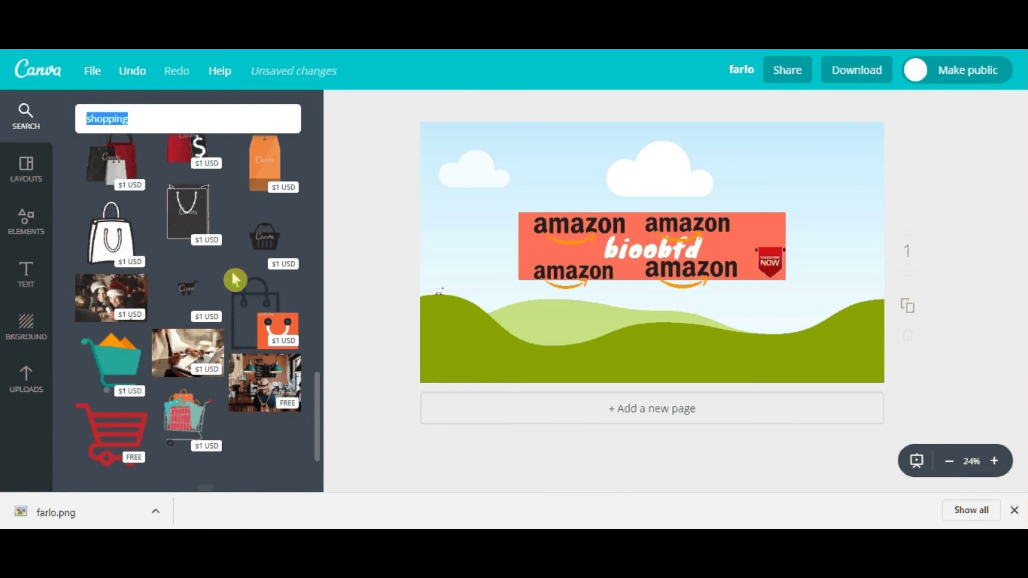
{"action": "scroll", "coordinate": [232, 274], "scroll_direction": "down", "scroll_amount": 2}
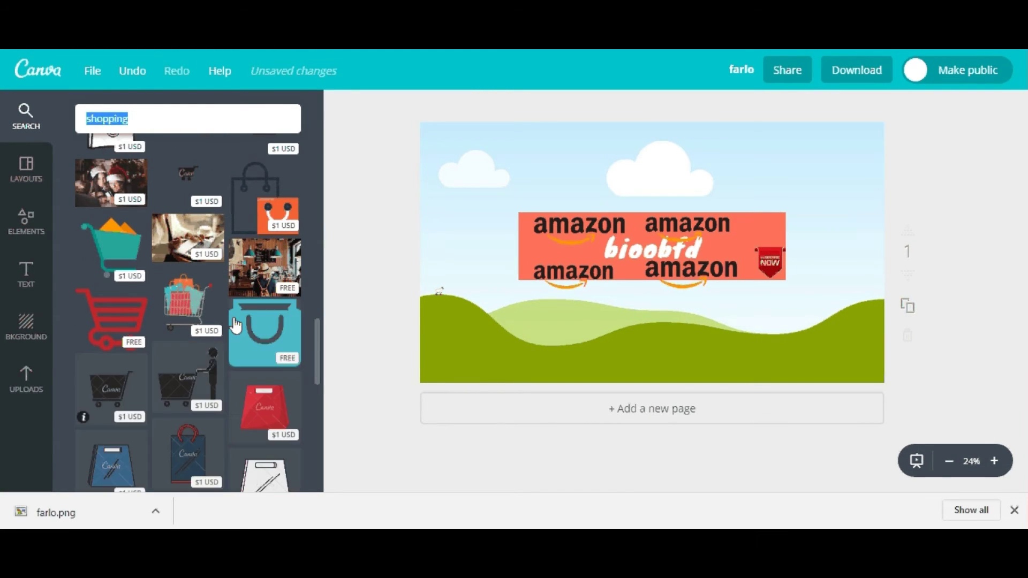
{"action": "left_click", "coordinate": [111, 318]}
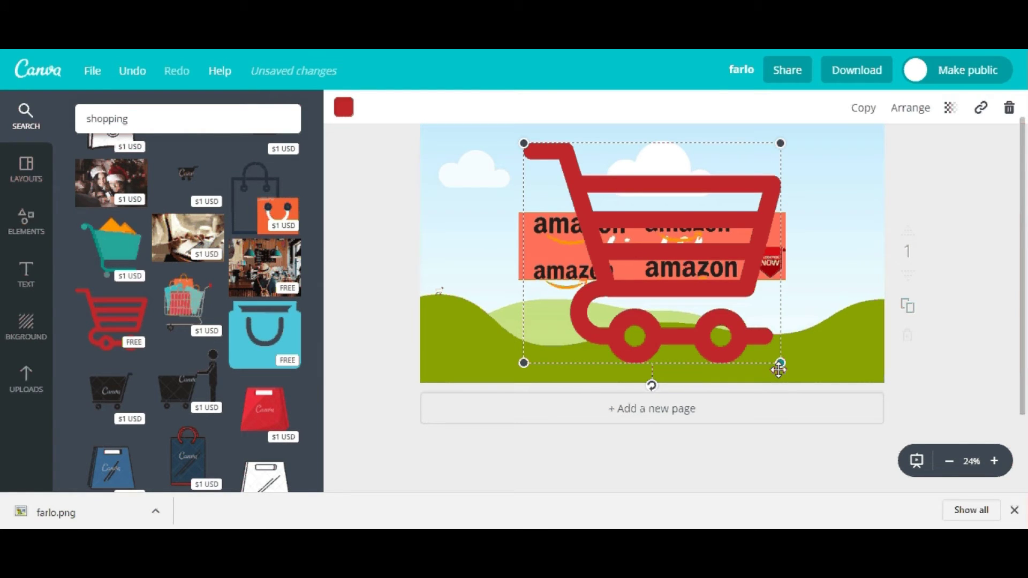
{"action": "left_click_drag", "start_coordinate": [781, 363], "coordinate": [534, 244]}
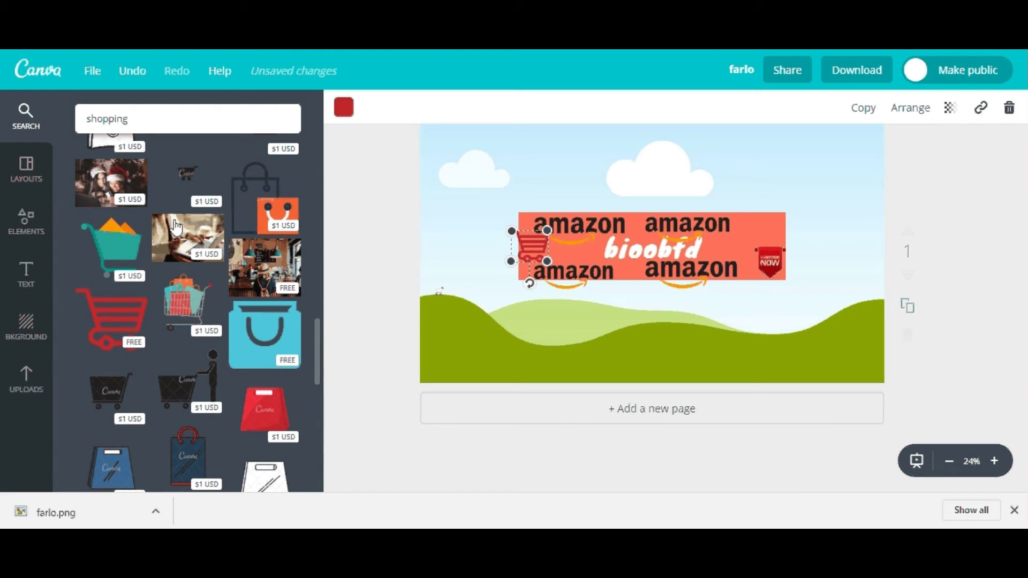
- Shift the small red cart icon slightly right and down so it sits within the coral banner, and deselect it
{"action": "scroll", "coordinate": [187, 194], "scroll_direction": "down", "scroll_amount": 4}
{"action": "scroll", "coordinate": [224, 325], "scroll_direction": "up", "scroll_amount": 4}
{"action": "scroll", "coordinate": [223, 325], "scroll_direction": "up", "scroll_amount": 8}
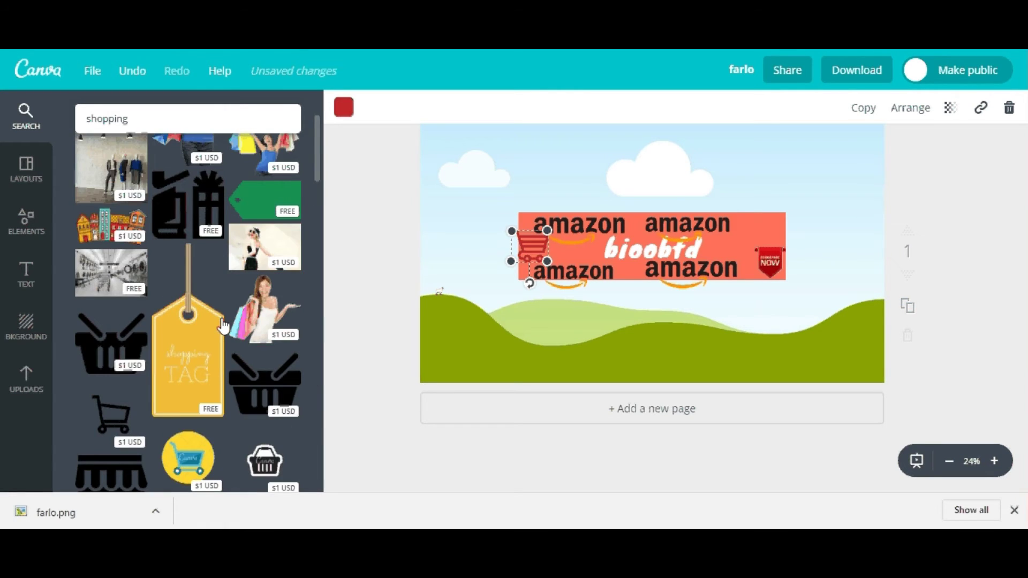
{"action": "scroll", "coordinate": [224, 325], "scroll_direction": "up", "scroll_amount": 4}
{"action": "left_click", "coordinate": [237, 165]}
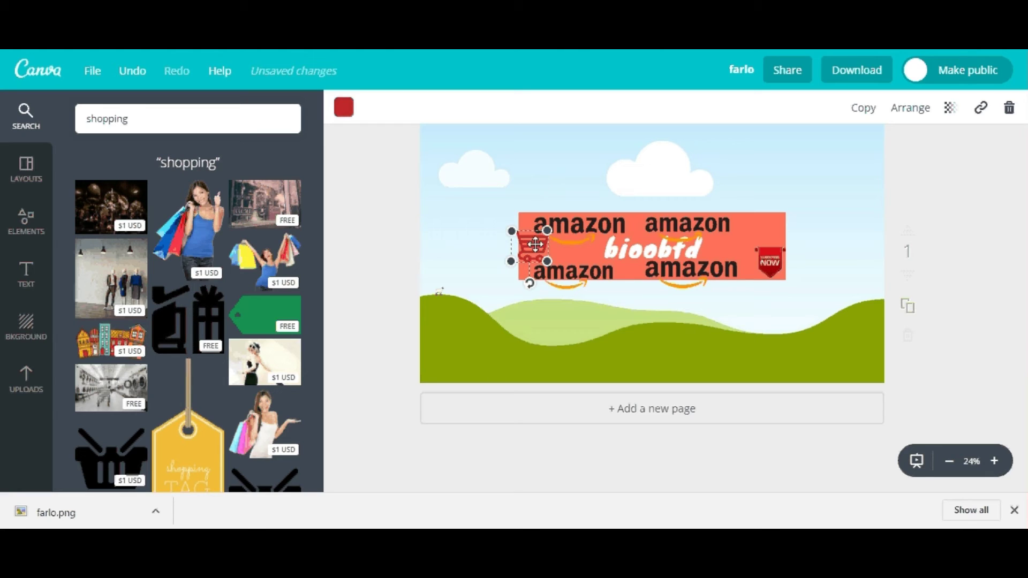
{"action": "left_click_drag", "start_coordinate": [536, 244], "coordinate": [541, 254]}
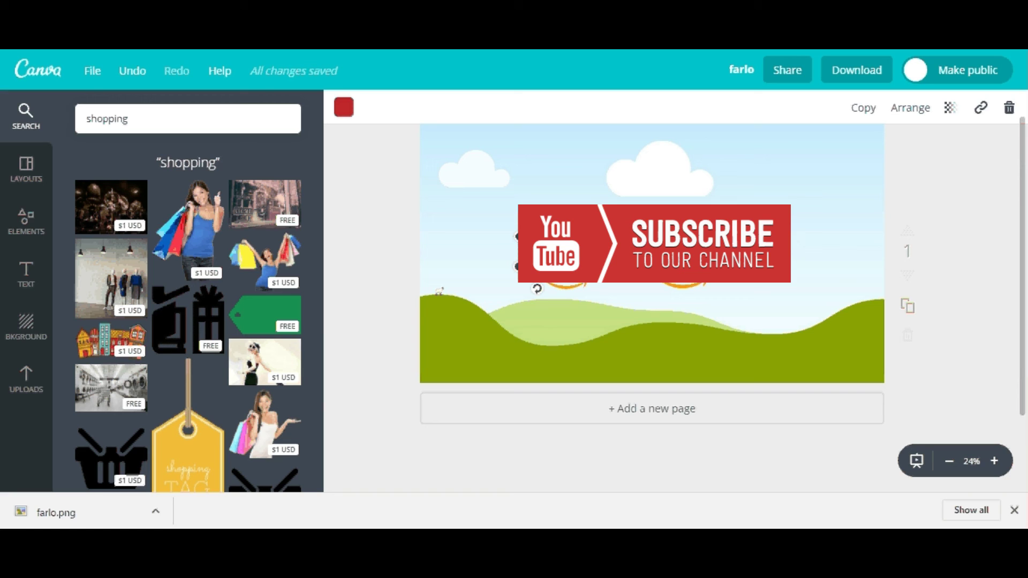
{"action": "left_click", "coordinate": [975, 282]}
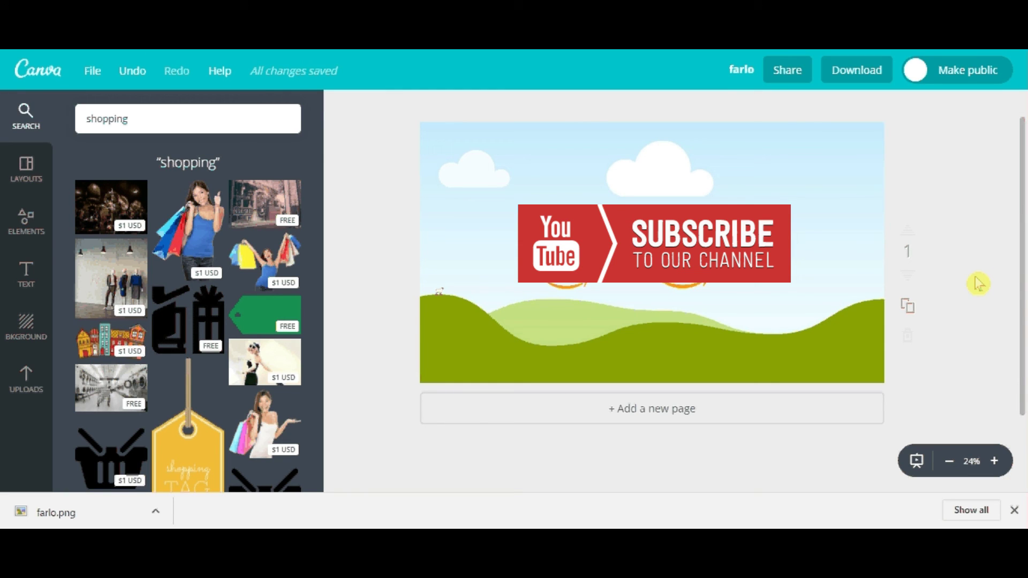